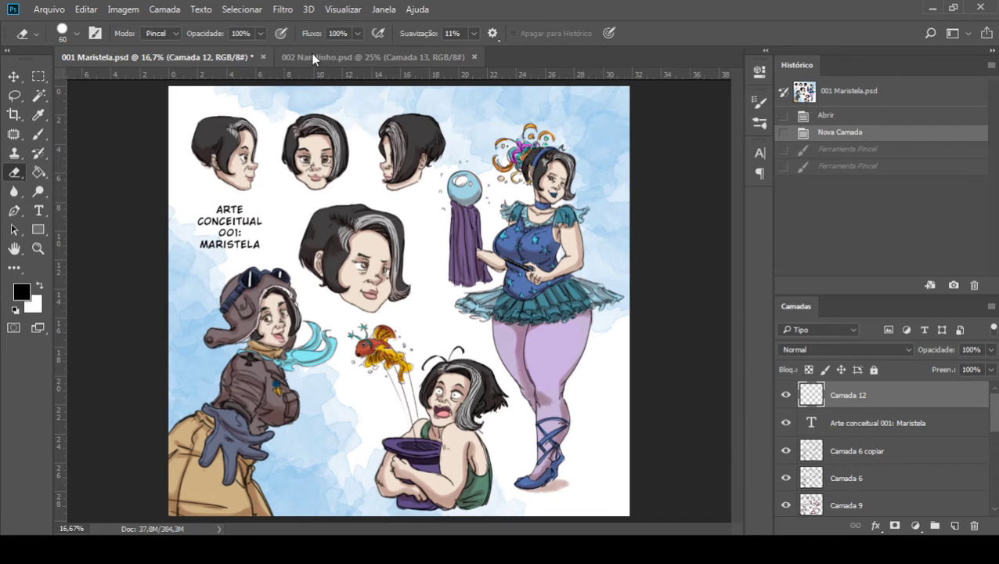
Step: View the whole 002 Nandinho.psd concept sheet and return to the 001 Maristela.psd sheet
{"action": "left_click", "coordinate": [311, 54]}
{"action": "key", "text": "ctrl+minus"}
{"action": "key", "text": "ctrl+minus"}
{"action": "key", "text": "ctrl+plus"}
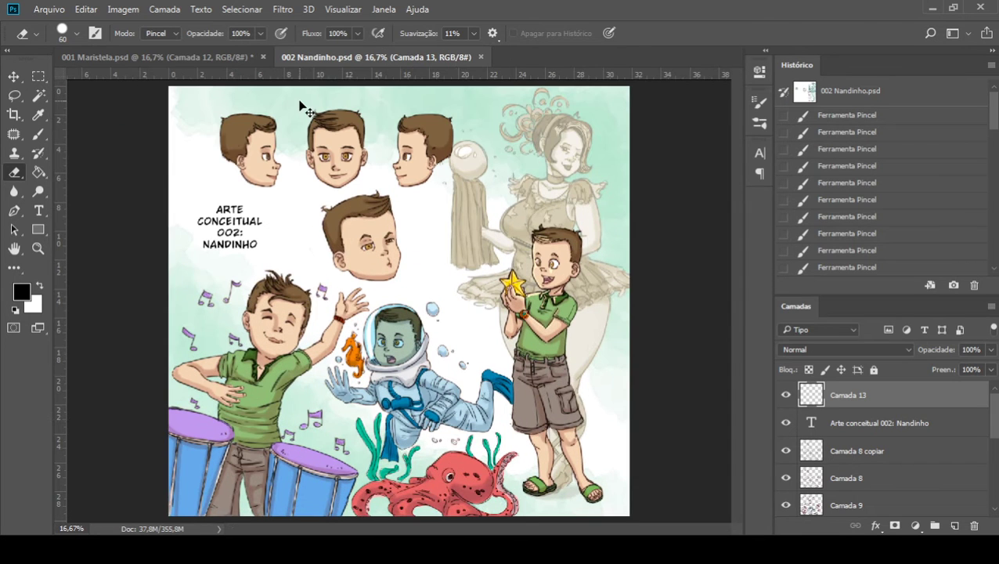
{"action": "left_click", "coordinate": [218, 59]}
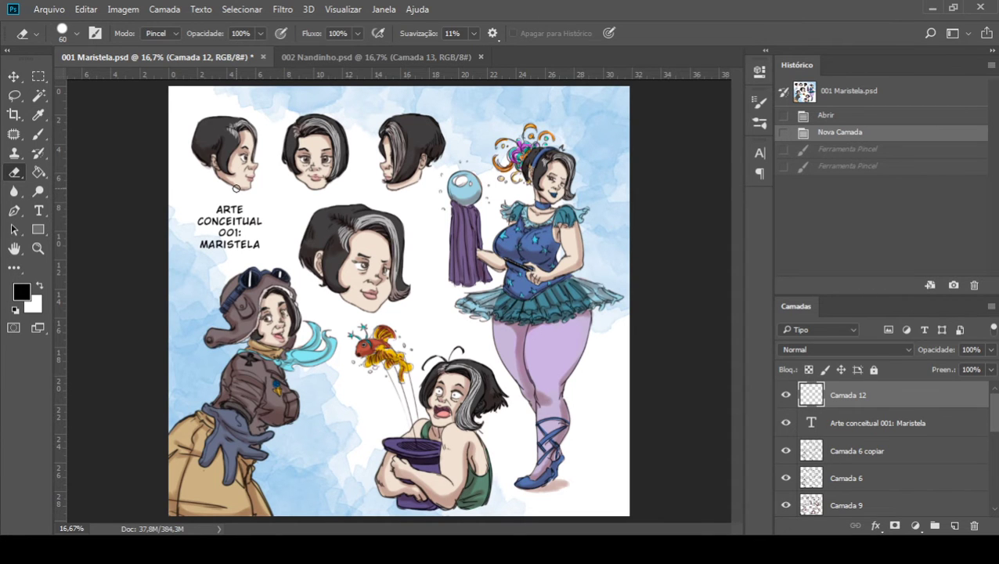
Step: With a black size 25 Brush, draw a curved arrow and a circle marking the orange swirl beside the dancer's hair ornament
{"action": "key", "text": "ctrl+plus"}
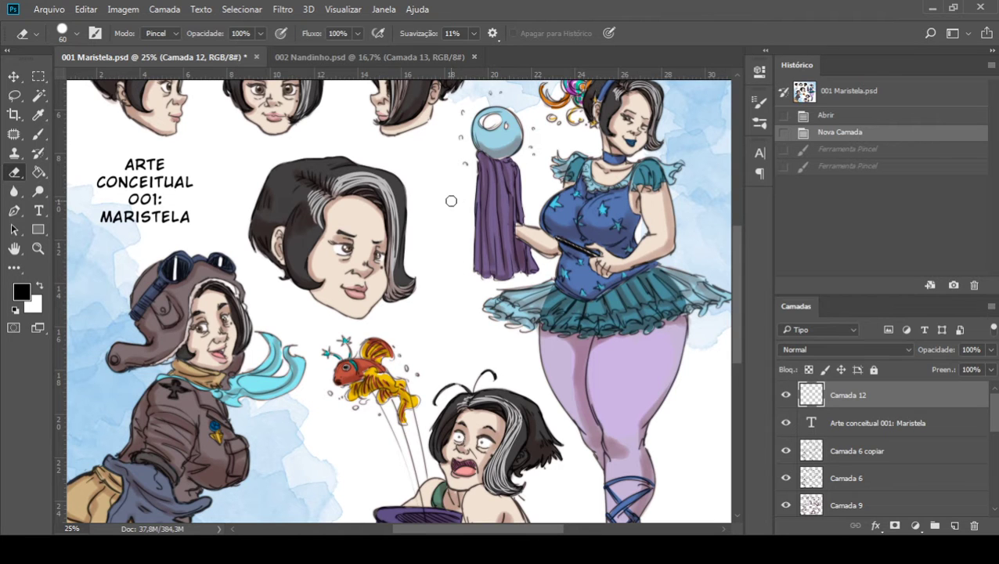
{"action": "left_click_drag", "start_coordinate": [450, 198], "coordinate": [482, 283]}
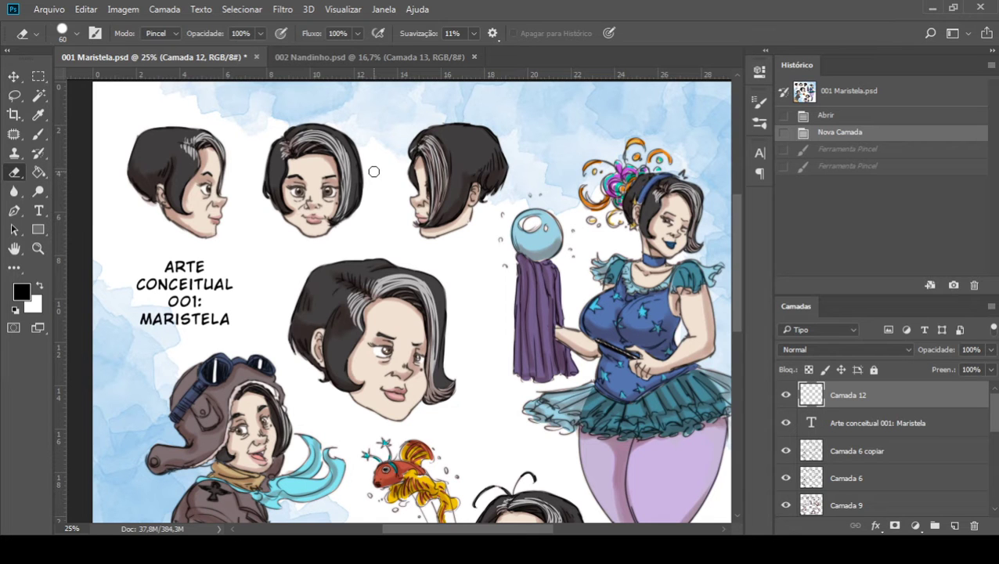
{"action": "scroll", "coordinate": [374, 171], "scroll_direction": "up", "scroll_amount": 2}
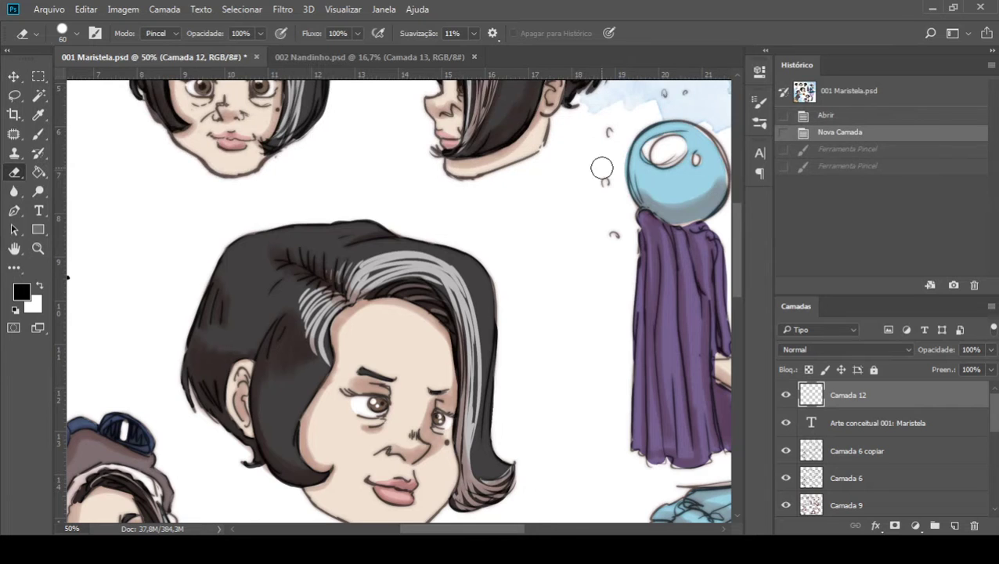
{"action": "mouse_move", "coordinate": [602, 169]}
{"action": "left_mouse_down"}
{"action": "mouse_move", "coordinate": [569, 161]}
{"action": "mouse_move", "coordinate": [470, 310]}
{"action": "mouse_move", "coordinate": [445, 301]}
{"action": "left_mouse_up"}
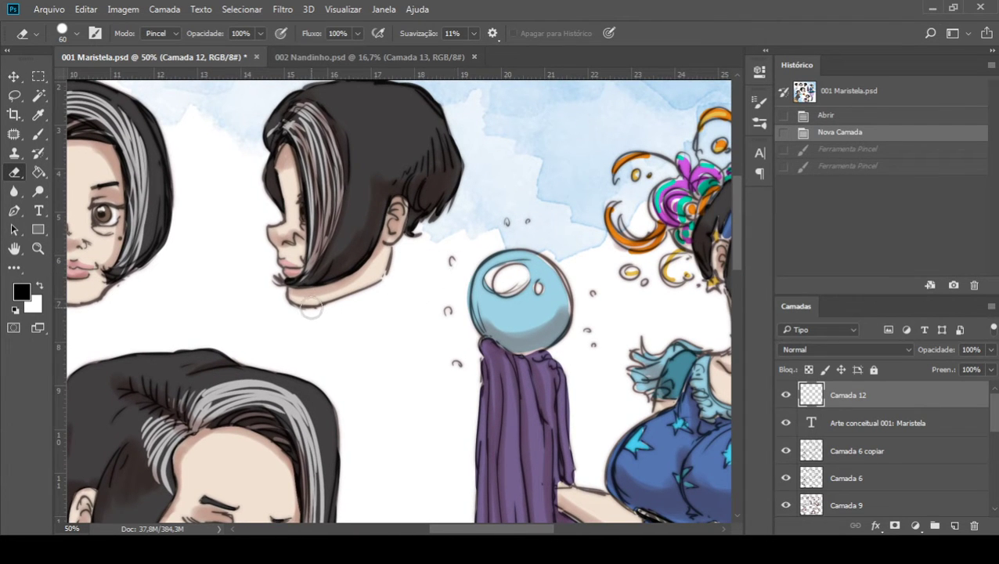
{"action": "left_click", "coordinate": [43, 138]}
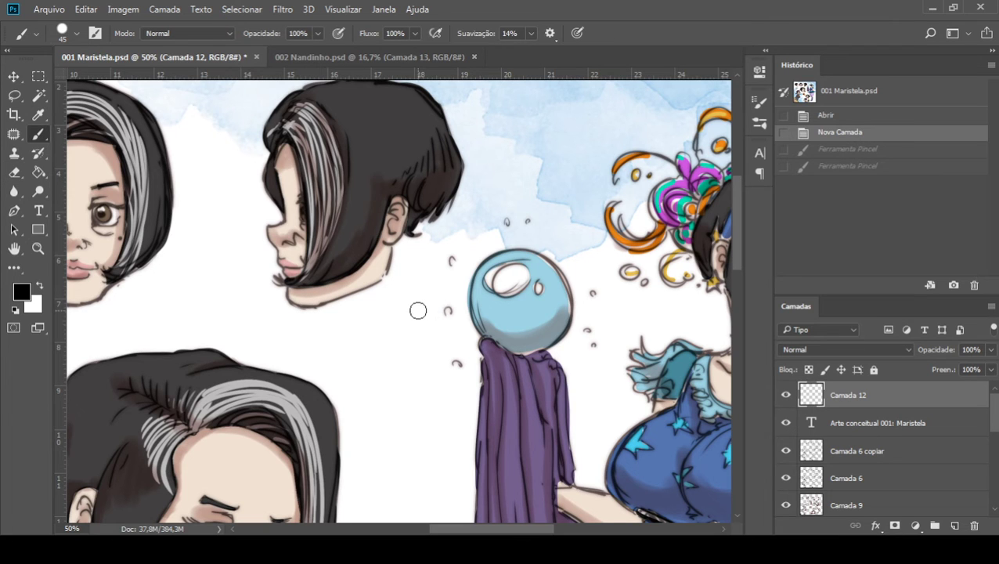
{"action": "key", "text": "bracketleft"}
{"action": "key", "text": "bracketleft"}
{"action": "left_click_drag", "start_coordinate": [578, 260], "coordinate": [436, 249]}
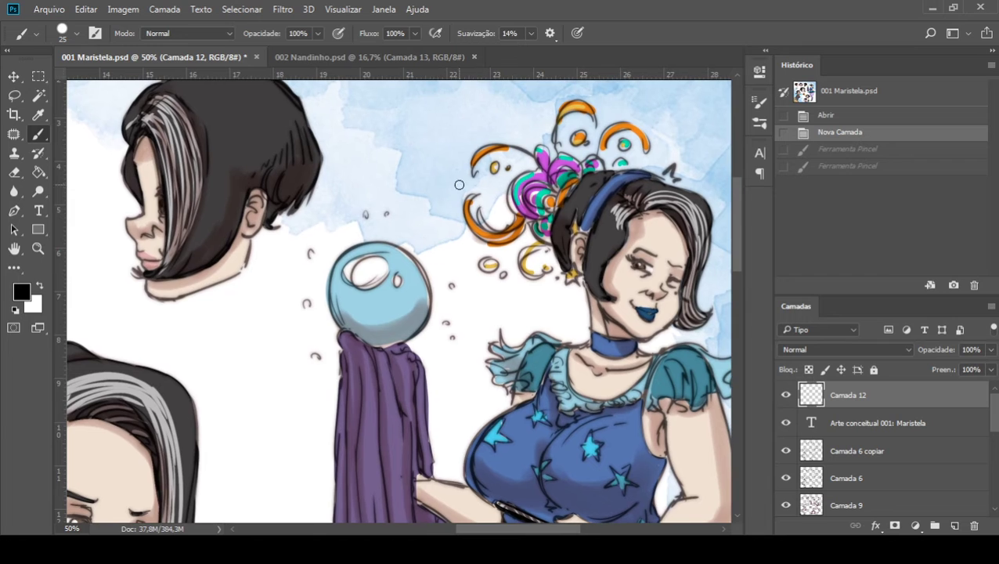
{"action": "mouse_move", "coordinate": [410, 129]}
{"action": "left_mouse_down"}
{"action": "mouse_move", "coordinate": [446, 185]}
{"action": "mouse_move", "coordinate": [452, 173]}
{"action": "left_mouse_up"}
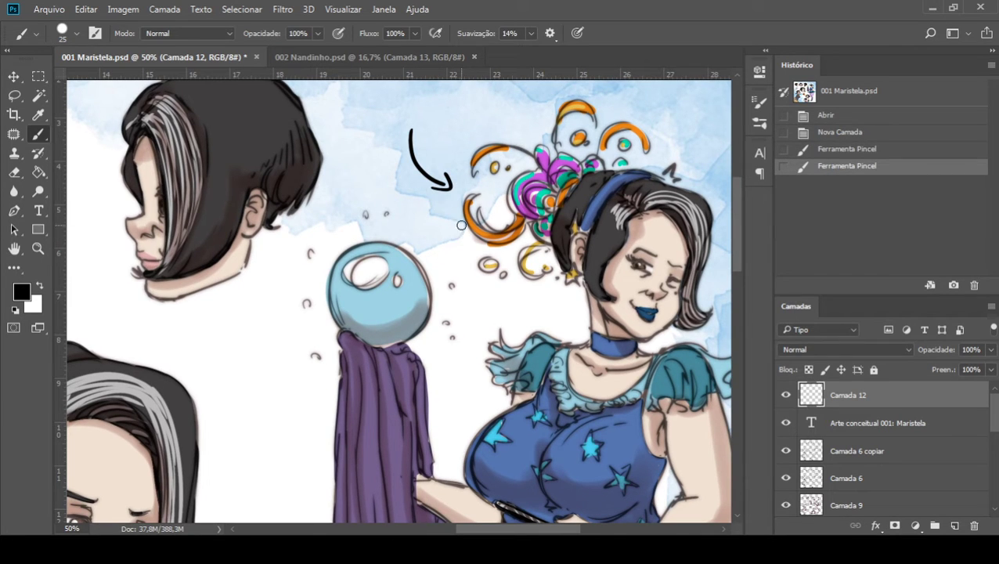
{"action": "left_click_drag", "start_coordinate": [451, 235], "coordinate": [449, 225]}
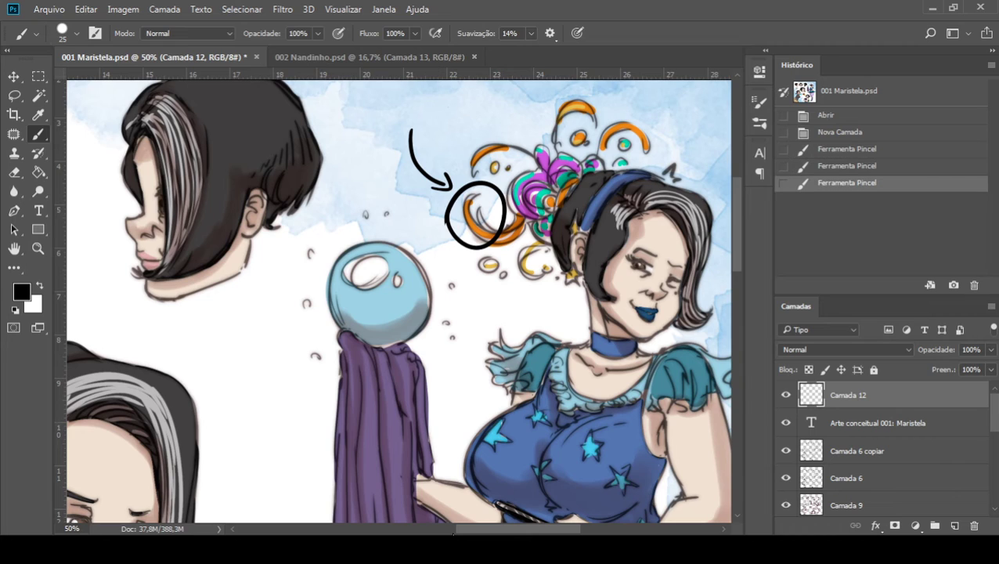
Step: Erase the arrow and circle around the dancer's hair ornament with the Eraser at size 80
{"action": "left_click", "coordinate": [14, 172]}
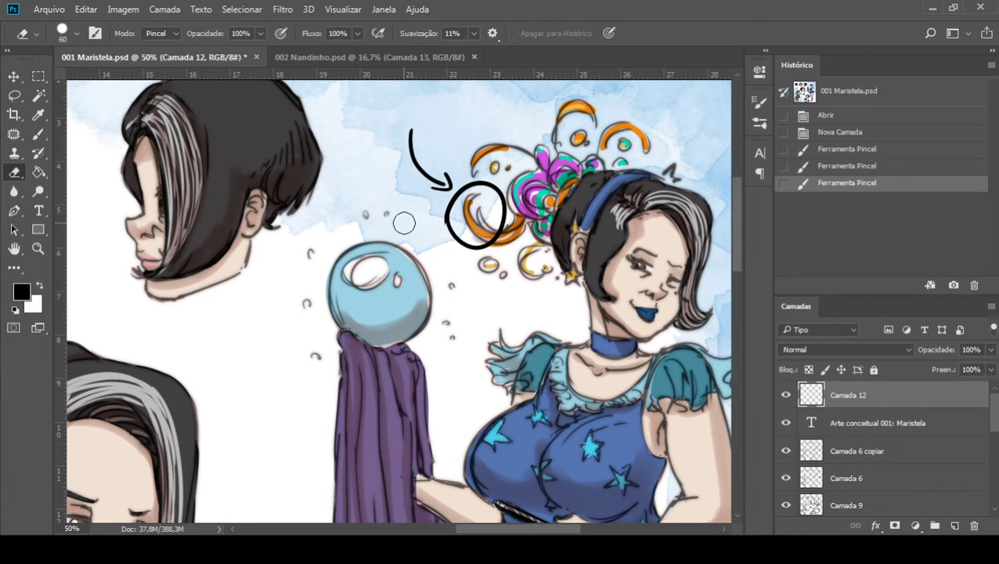
{"action": "key", "text": "bracketright"}
{"action": "key", "text": "bracketright"}
{"action": "mouse_move", "coordinate": [412, 132]}
{"action": "left_mouse_down"}
{"action": "mouse_move", "coordinate": [436, 166]}
{"action": "mouse_move", "coordinate": [422, 171]}
{"action": "mouse_move", "coordinate": [465, 199]}
{"action": "mouse_move", "coordinate": [492, 239]}
{"action": "left_mouse_up"}
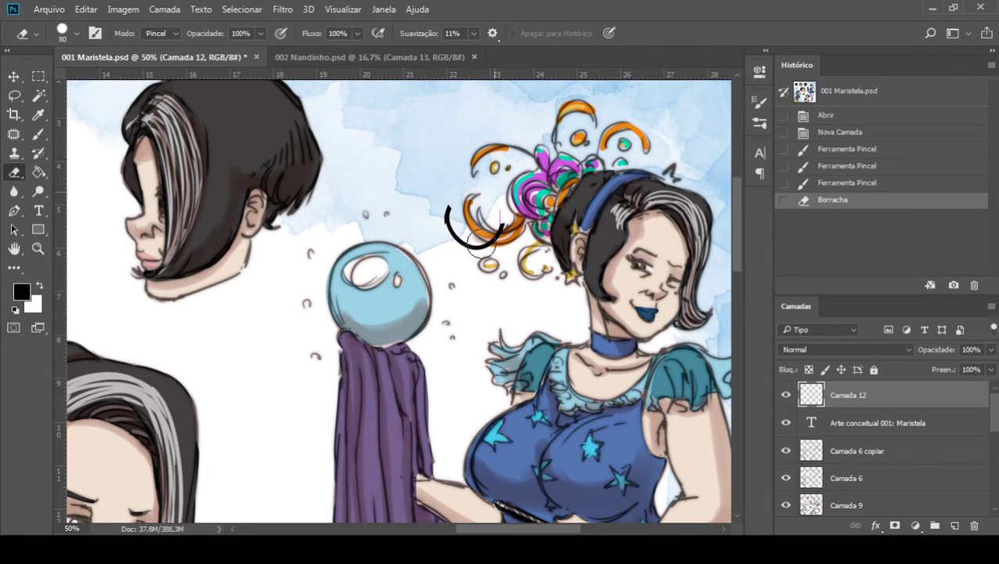
{"action": "left_click_drag", "start_coordinate": [462, 188], "coordinate": [455, 229]}
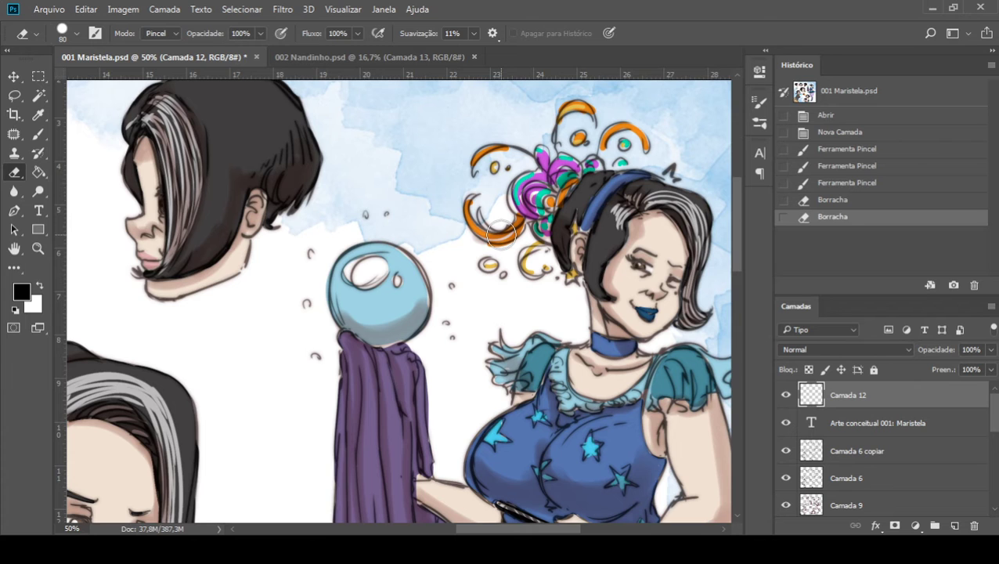
{"action": "key", "text": "ctrl+minus"}
{"action": "key", "text": "ctrl+minus"}
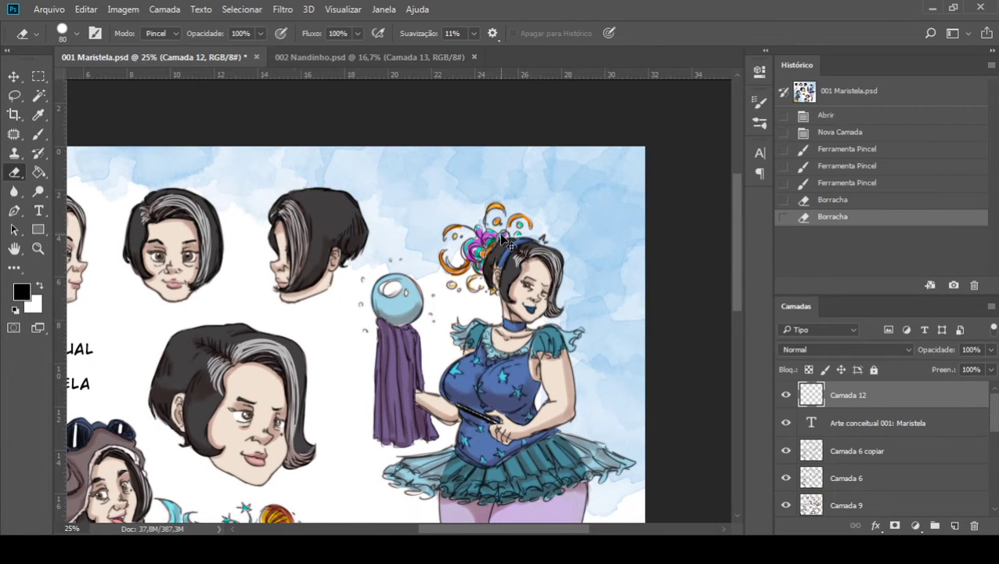
{"action": "key", "text": "ctrl+minus"}
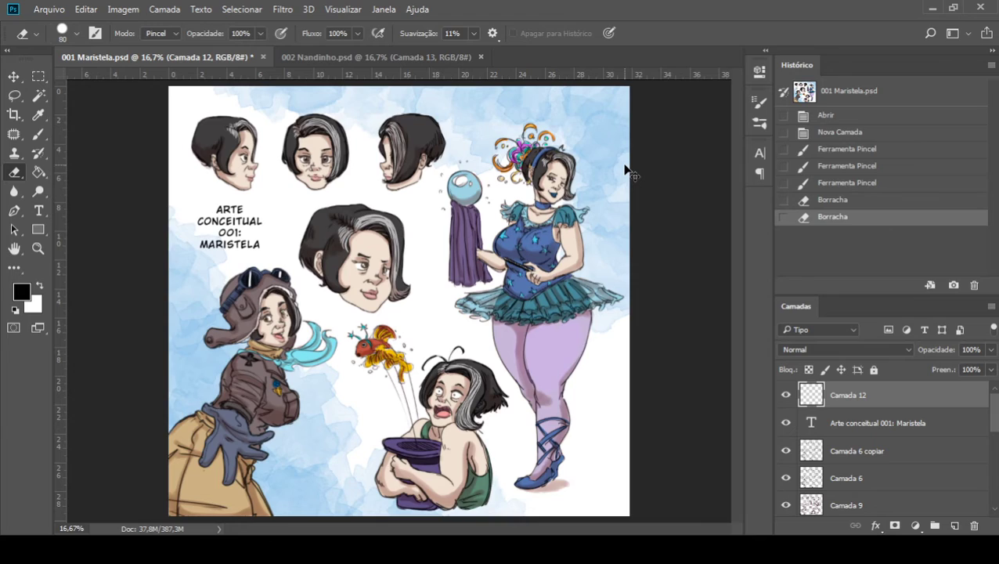
Step: Draw a curved arrow around the dancer's waist with a black size 20 Brush, and undo its strokes through the history
{"action": "scroll", "coordinate": [627, 171], "scroll_direction": "up", "scroll_amount": 1}
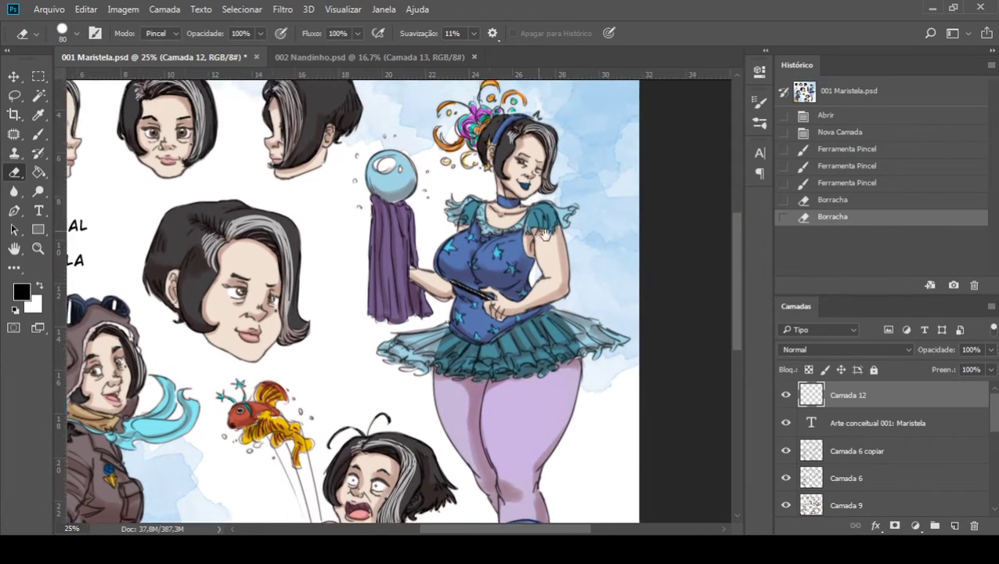
{"action": "scroll", "coordinate": [526, 213], "scroll_direction": "down", "scroll_amount": 1}
{"action": "scroll", "coordinate": [526, 211], "scroll_direction": "down", "scroll_amount": 1}
{"action": "scroll", "coordinate": [526, 211], "scroll_direction": "up", "scroll_amount": 1}
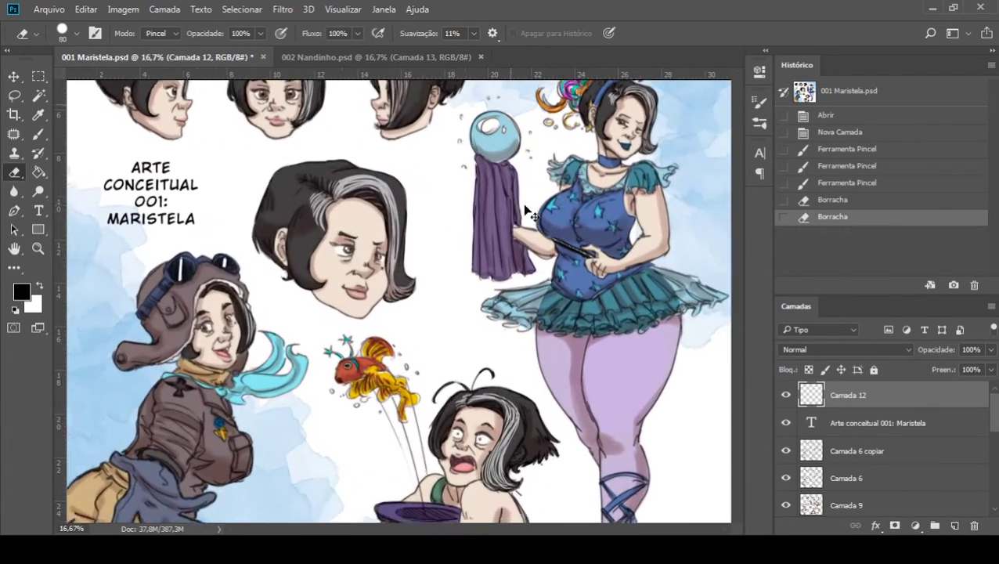
{"action": "scroll", "coordinate": [526, 212], "scroll_direction": "up", "scroll_amount": 1}
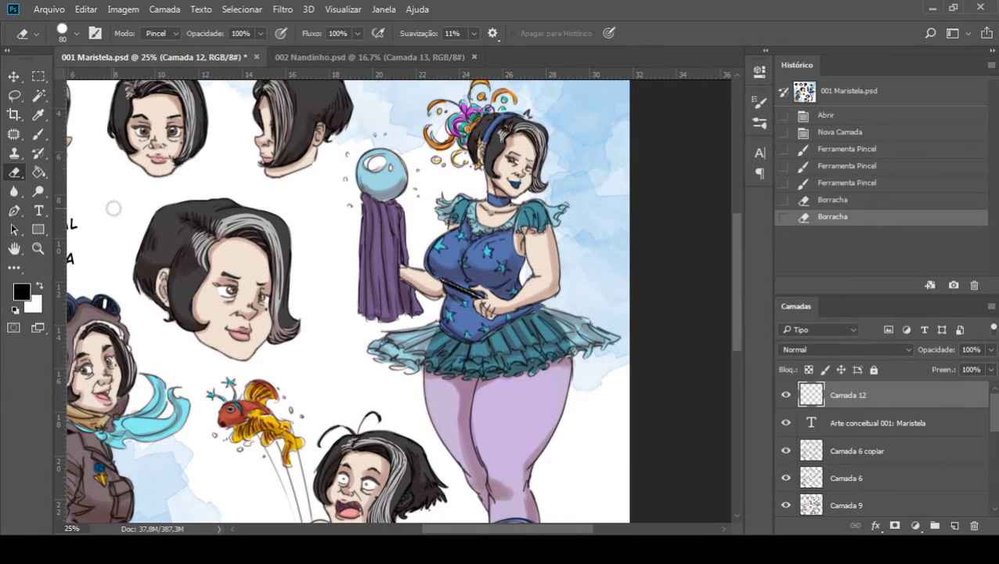
{"action": "left_click", "coordinate": [39, 135]}
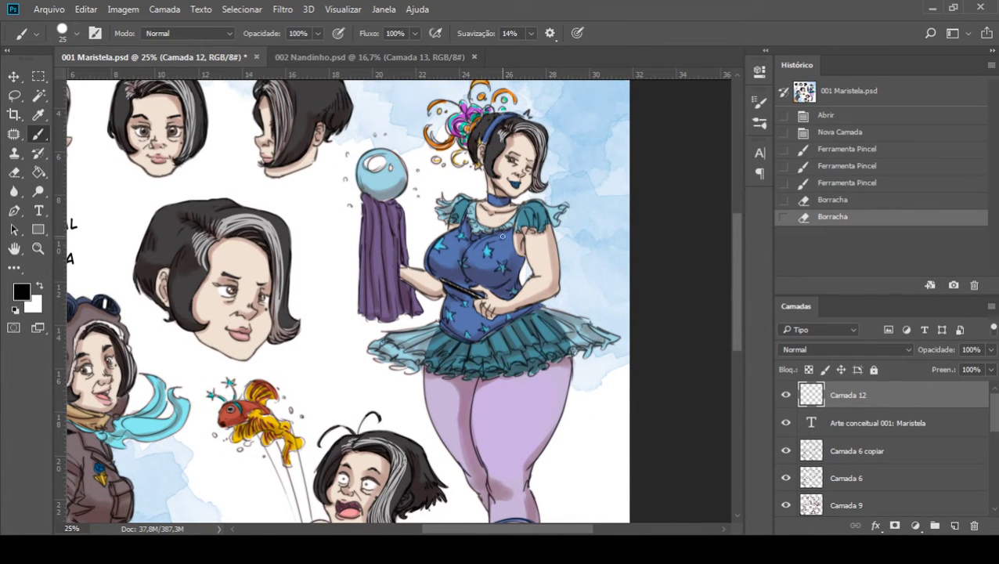
{"action": "key", "text": "bracketleft"}
{"action": "mouse_move", "coordinate": [575, 248]}
{"action": "left_mouse_down"}
{"action": "mouse_move", "coordinate": [558, 199]}
{"action": "mouse_move", "coordinate": [535, 230]}
{"action": "left_mouse_up"}
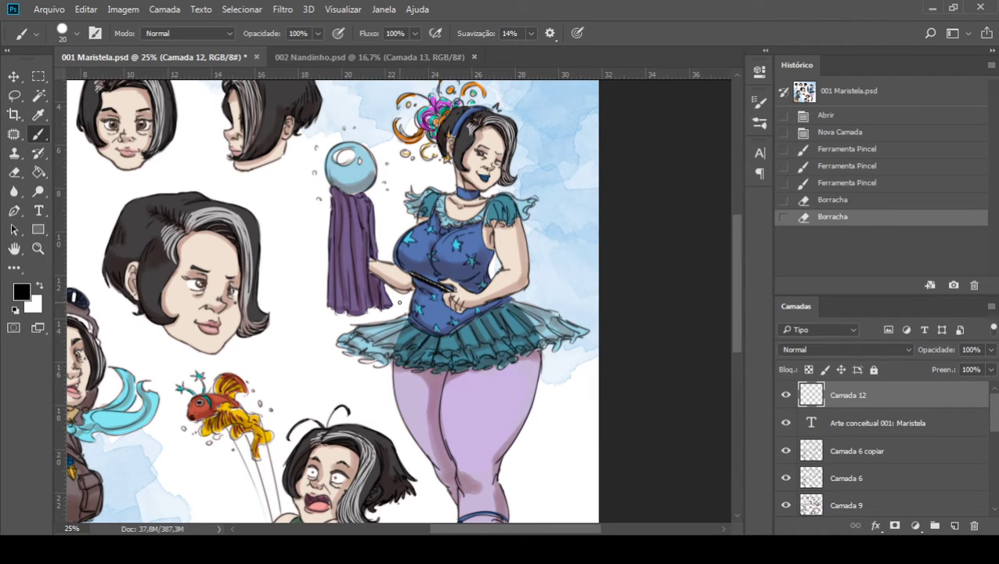
{"action": "mouse_move", "coordinate": [406, 289]}
{"action": "left_mouse_down"}
{"action": "mouse_move", "coordinate": [514, 293]}
{"action": "mouse_move", "coordinate": [512, 285]}
{"action": "mouse_move", "coordinate": [510, 295]}
{"action": "mouse_move", "coordinate": [447, 319]}
{"action": "mouse_move", "coordinate": [394, 303]}
{"action": "left_mouse_up"}
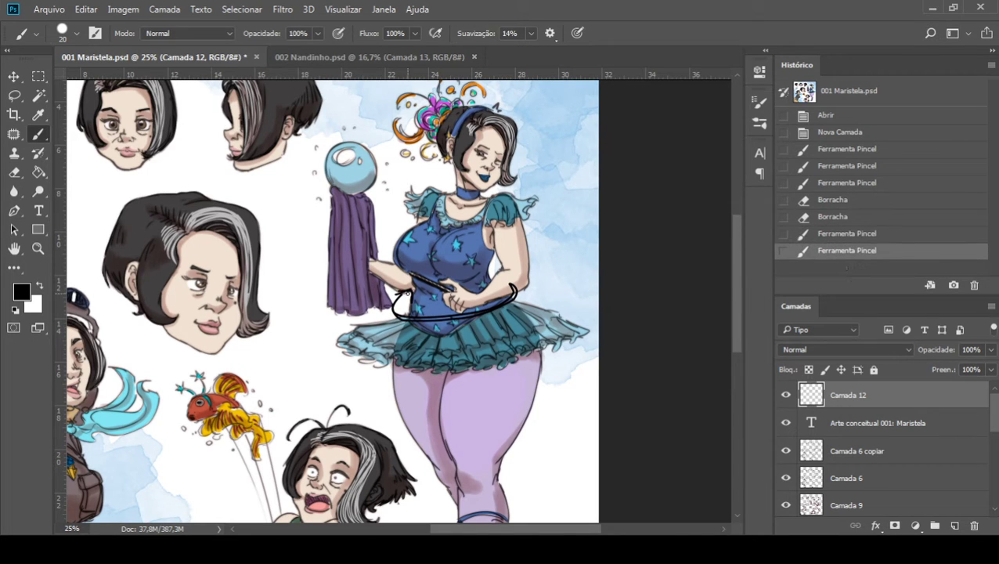
{"action": "left_click_drag", "start_coordinate": [499, 276], "coordinate": [506, 291]}
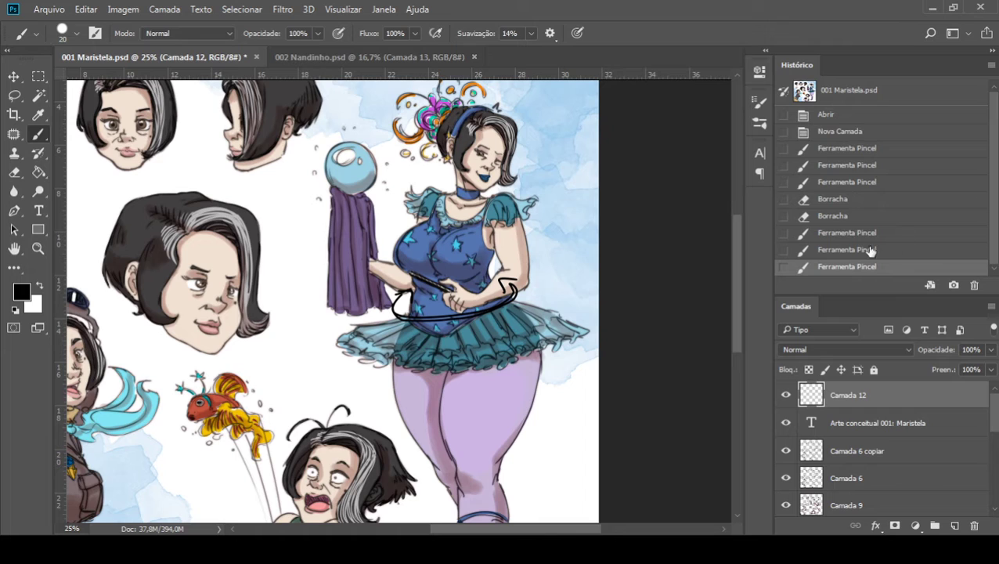
{"action": "left_click", "coordinate": [848, 234]}
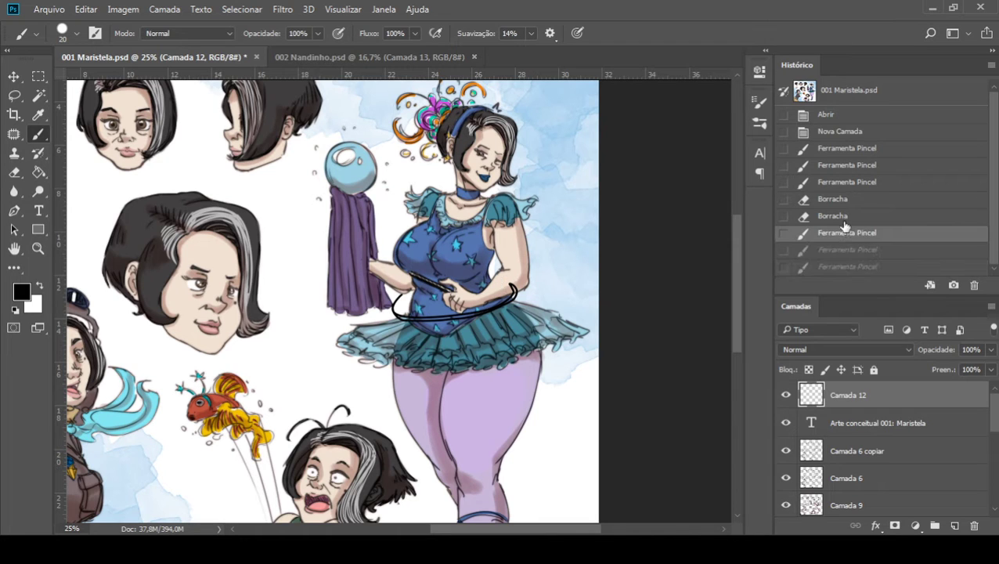
{"action": "left_click", "coordinate": [844, 217]}
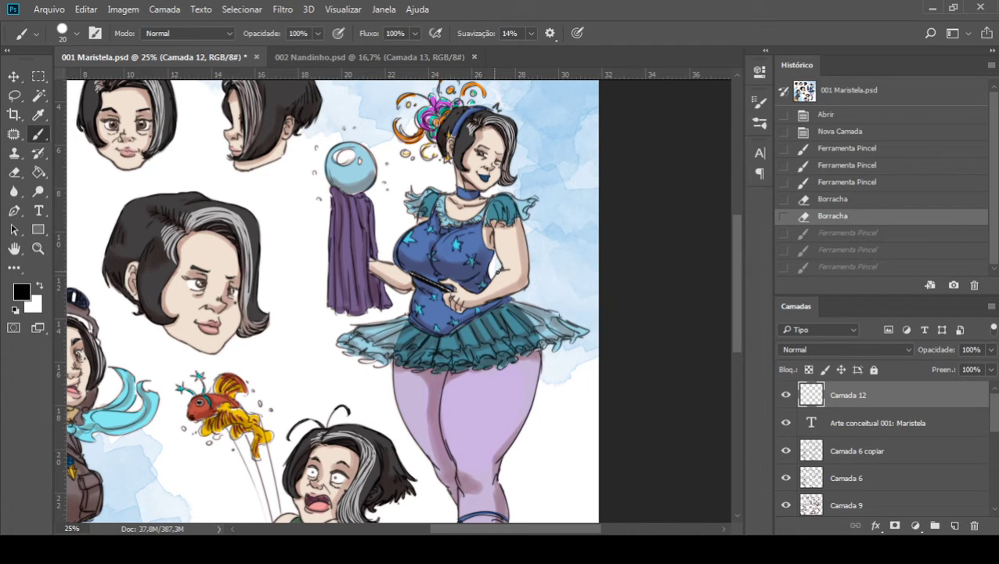
Step: Draw curved rotation arrows around the dancer's arm near the elbow, her ankle, her calf below the knee and her skirt
{"action": "left_click_drag", "start_coordinate": [494, 271], "coordinate": [539, 253]}
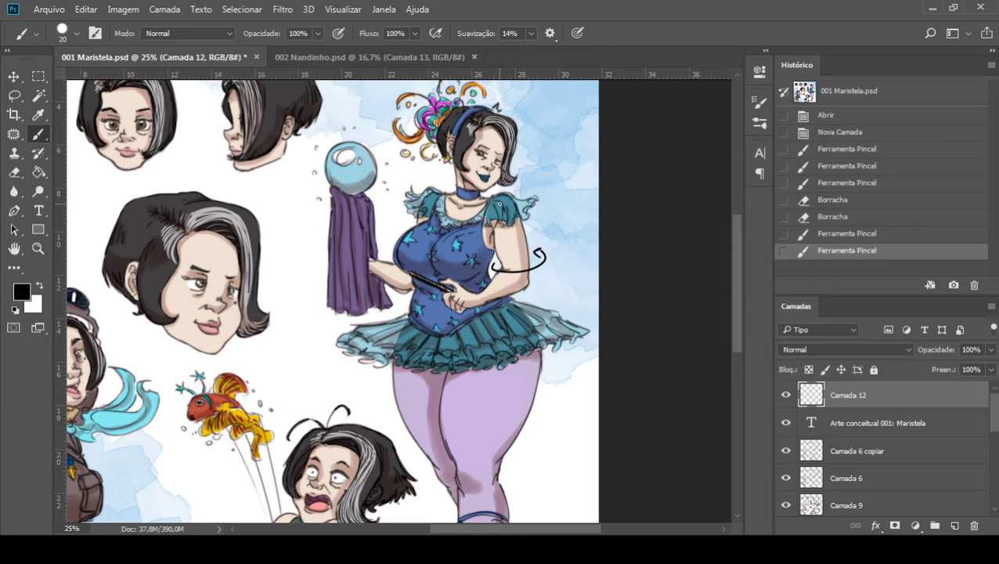
{"action": "scroll", "coordinate": [499, 204], "scroll_direction": "down", "scroll_amount": 5}
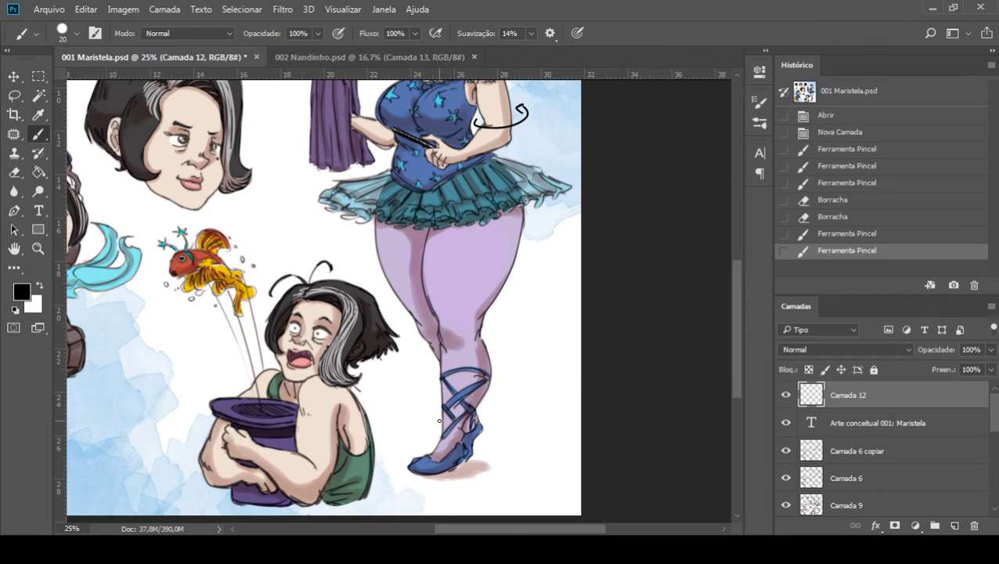
{"action": "left_click_drag", "start_coordinate": [438, 421], "coordinate": [473, 429]}
{"action": "left_click_drag", "start_coordinate": [424, 375], "coordinate": [500, 356]}
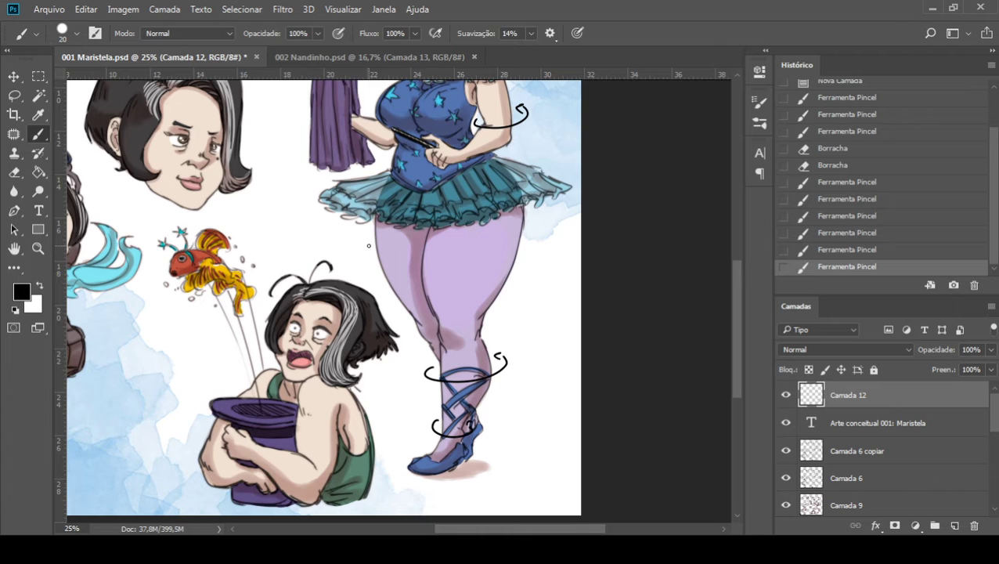
{"action": "mouse_move", "coordinate": [378, 174]}
{"action": "left_mouse_down"}
{"action": "mouse_move", "coordinate": [415, 213]}
{"action": "mouse_move", "coordinate": [531, 180]}
{"action": "left_mouse_up"}
Step: Draw guide lines across the dancer's shoulders, waist and hips with the black Brush
{"action": "scroll", "coordinate": [496, 207], "scroll_direction": "up", "scroll_amount": 3}
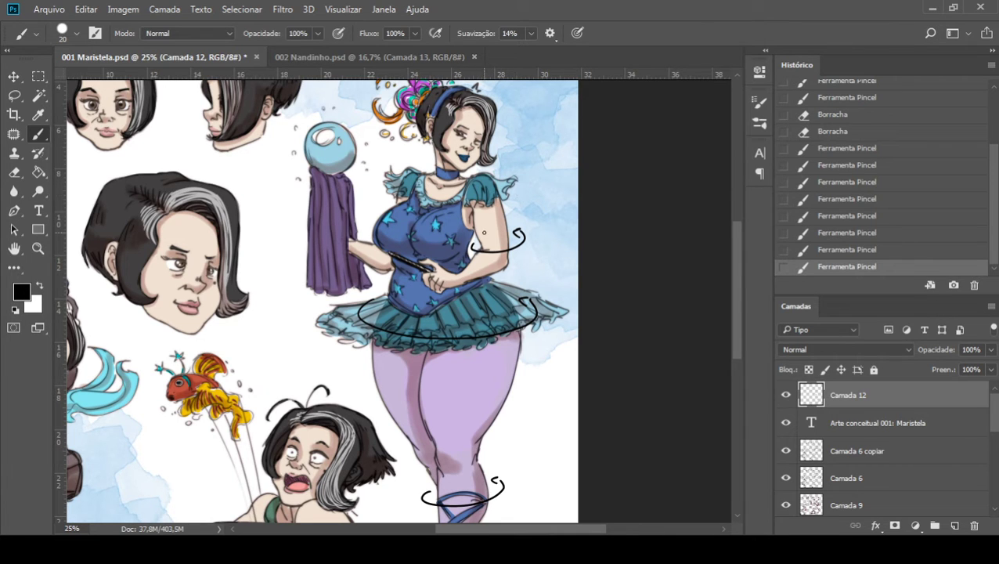
{"action": "left_click_drag", "start_coordinate": [448, 219], "coordinate": [432, 267]}
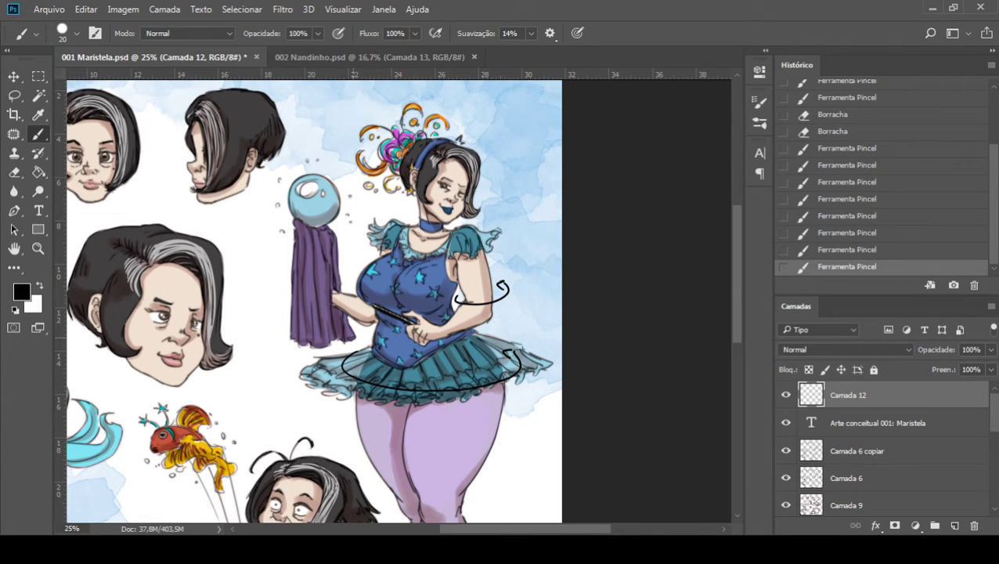
{"action": "left_click_drag", "start_coordinate": [349, 345], "coordinate": [513, 330]}
{"action": "left_click_drag", "start_coordinate": [363, 225], "coordinate": [500, 232]}
{"action": "left_click_drag", "start_coordinate": [364, 322], "coordinate": [475, 317]}
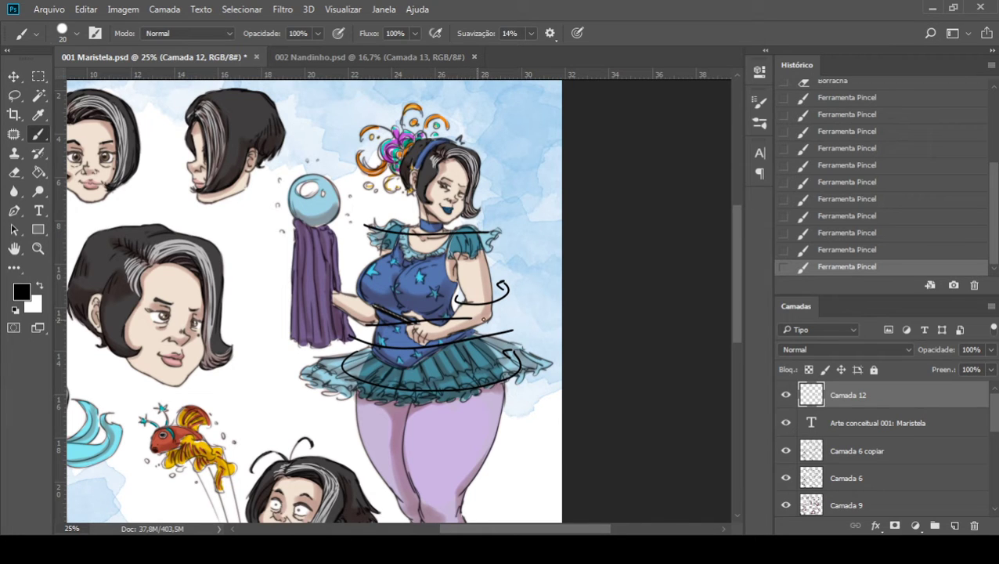
Step: Step back through the history to remove the body guide lines and the skirt and calf arrows
{"action": "left_click", "coordinate": [853, 233]}
{"action": "left_click", "coordinate": [853, 201]}
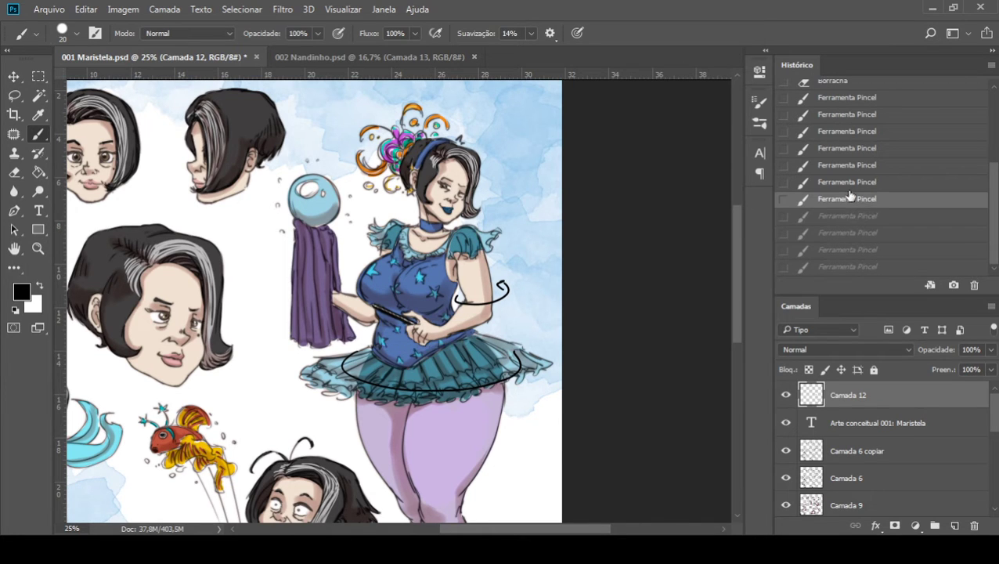
{"action": "left_click", "coordinate": [849, 183]}
{"action": "left_click", "coordinate": [847, 146]}
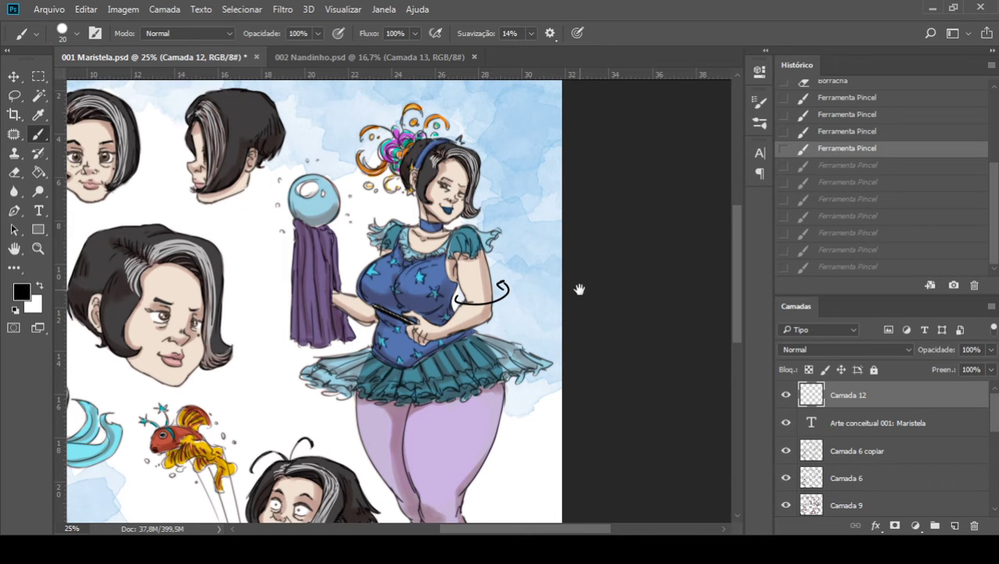
Step: Erase the remaining curved arrows at the dancer's arm and ankle with the Eraser
{"action": "scroll", "coordinate": [580, 214], "scroll_direction": "down", "scroll_amount": 3}
{"action": "scroll", "coordinate": [576, 221], "scroll_direction": "up", "scroll_amount": 2}
{"action": "key", "text": "e"}
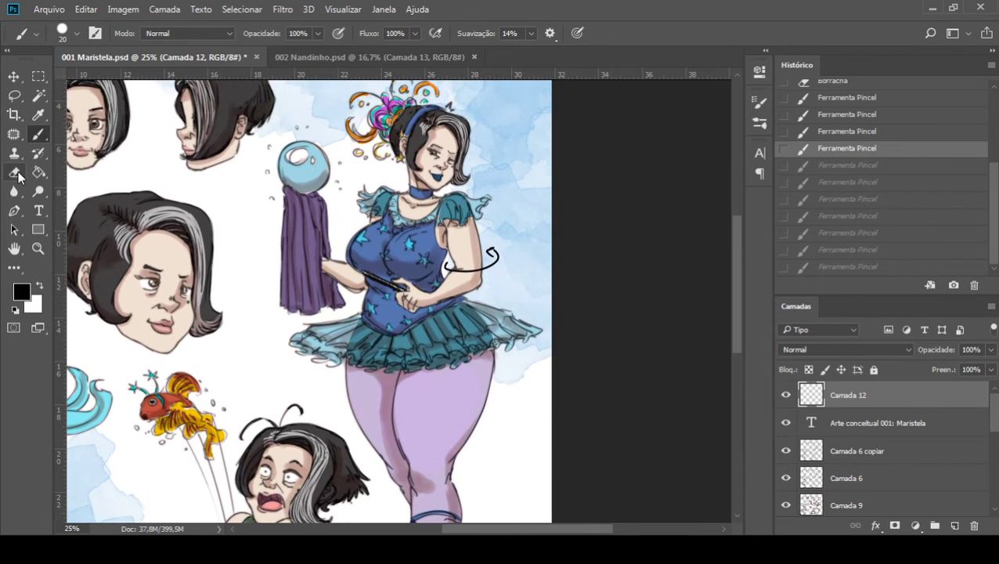
{"action": "left_click", "coordinate": [486, 266]}
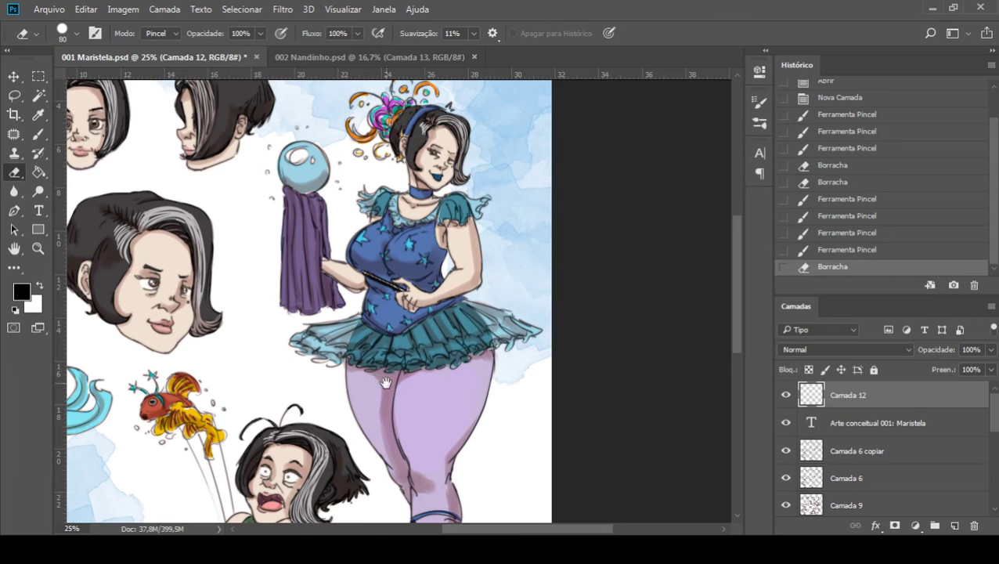
{"action": "scroll", "coordinate": [384, 375], "scroll_direction": "down", "scroll_amount": 3}
{"action": "mouse_move", "coordinate": [403, 439]}
{"action": "left_mouse_down"}
{"action": "mouse_move", "coordinate": [439, 458]}
{"action": "mouse_move", "coordinate": [430, 360]}
{"action": "left_mouse_up"}
{"action": "scroll", "coordinate": [430, 360], "scroll_direction": "up", "scroll_amount": 5}
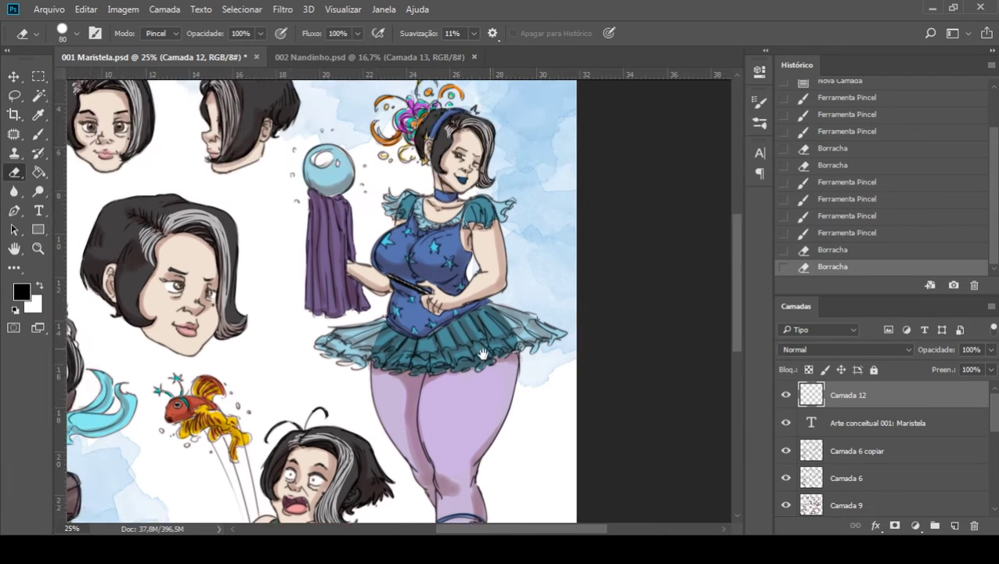
Step: Switch from the Eraser to the Brush and examine the dancer's figure, from headdress and face to tutu, legs and ballet shoes
{"action": "scroll", "coordinate": [470, 368], "scroll_direction": "left", "scroll_amount": 2}
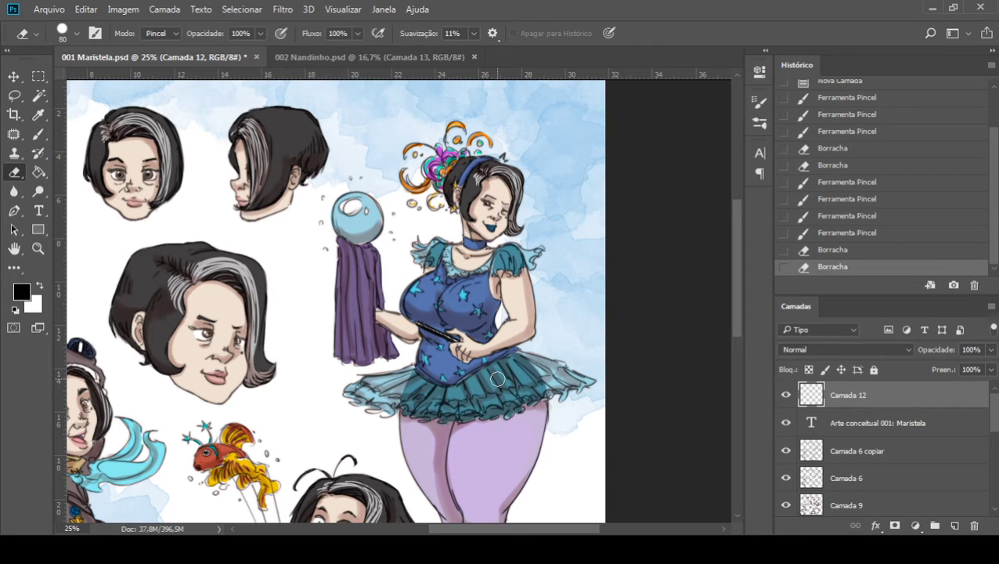
{"action": "left_click_drag", "start_coordinate": [467, 234], "coordinate": [454, 183]}
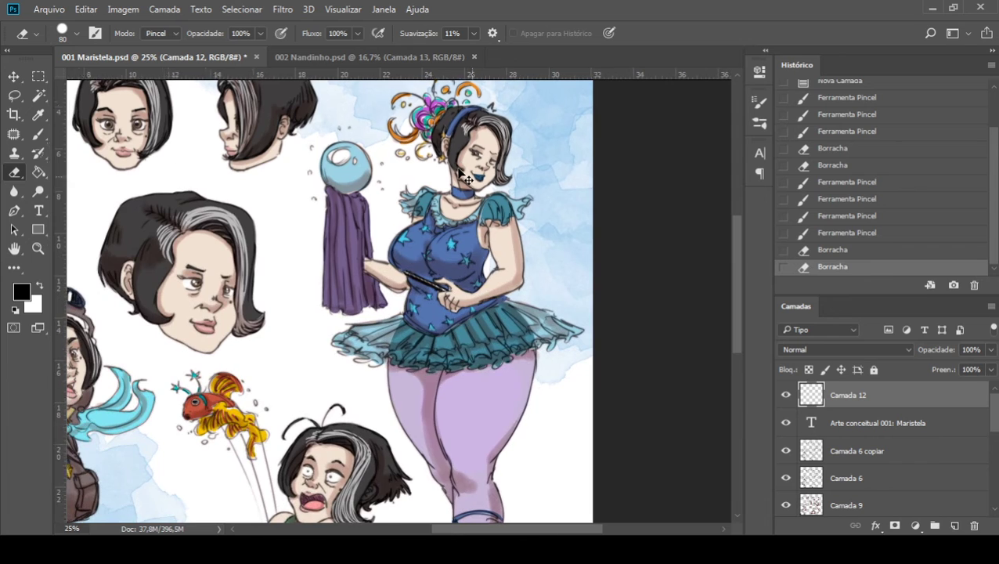
{"action": "key", "text": "ctrl+minus"}
{"action": "left_click", "coordinate": [39, 133]}
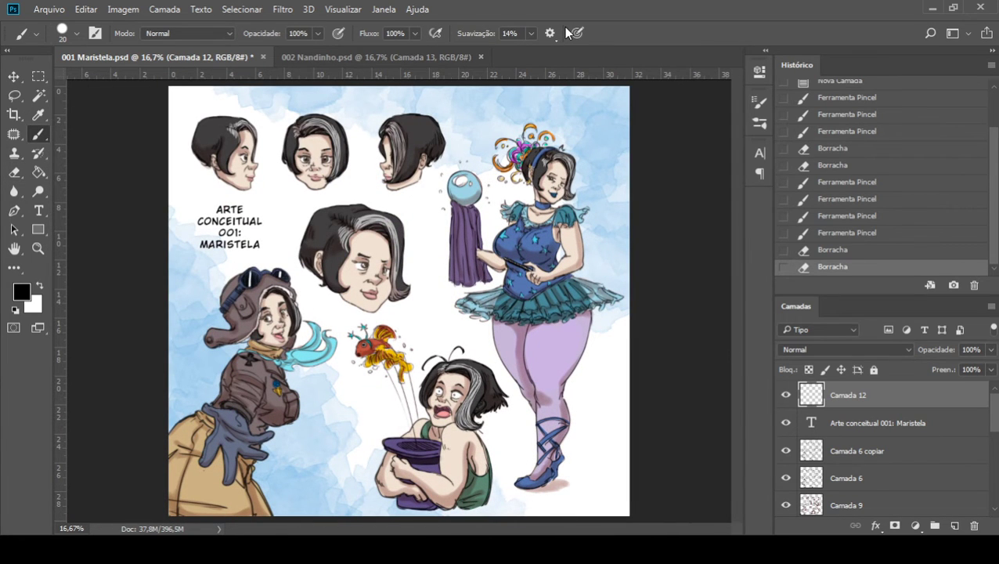
{"action": "key", "text": "ctrl+plus"}
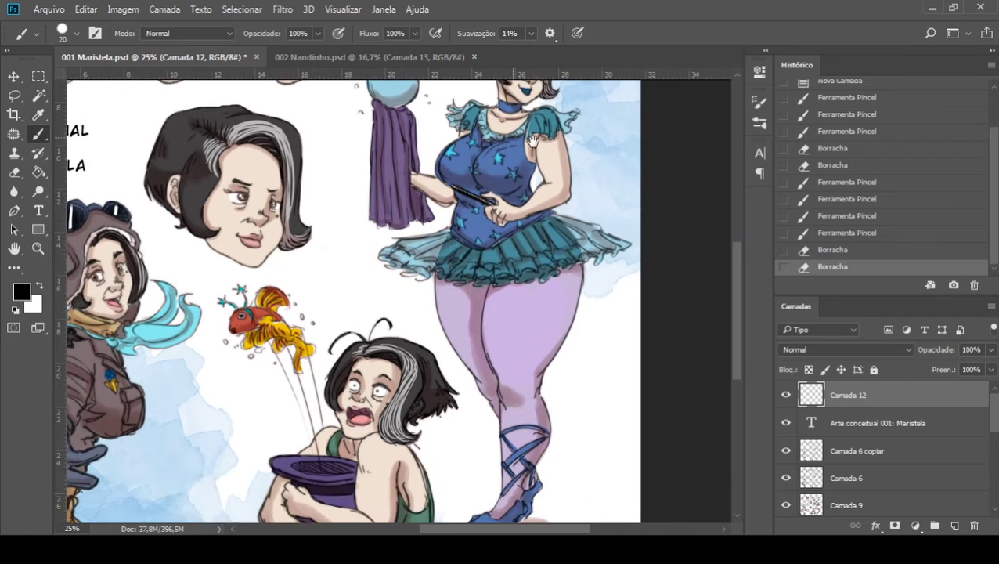
{"action": "scroll", "coordinate": [576, 297], "scroll_direction": "down", "scroll_amount": 3}
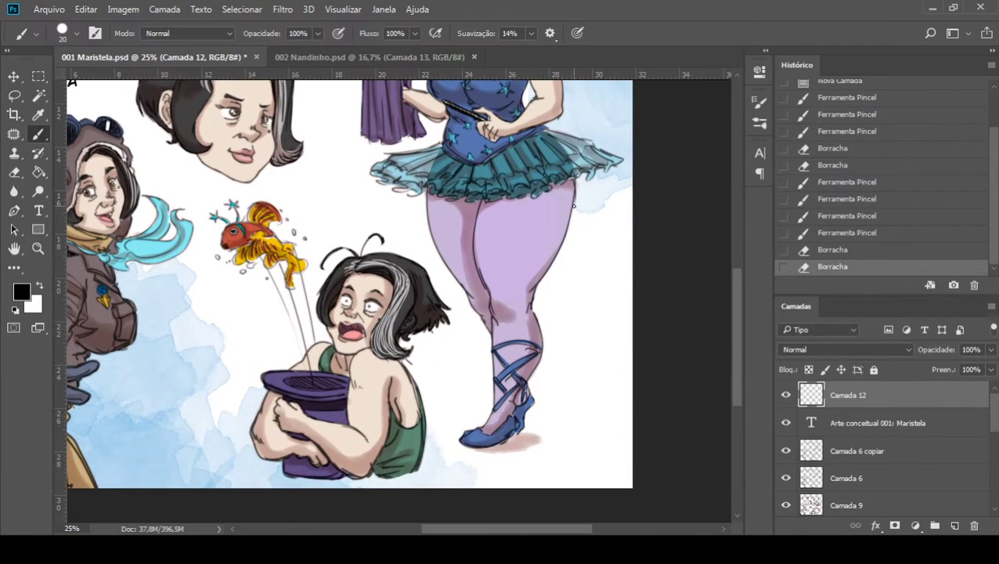
{"action": "scroll", "coordinate": [557, 188], "scroll_direction": "up", "scroll_amount": 4}
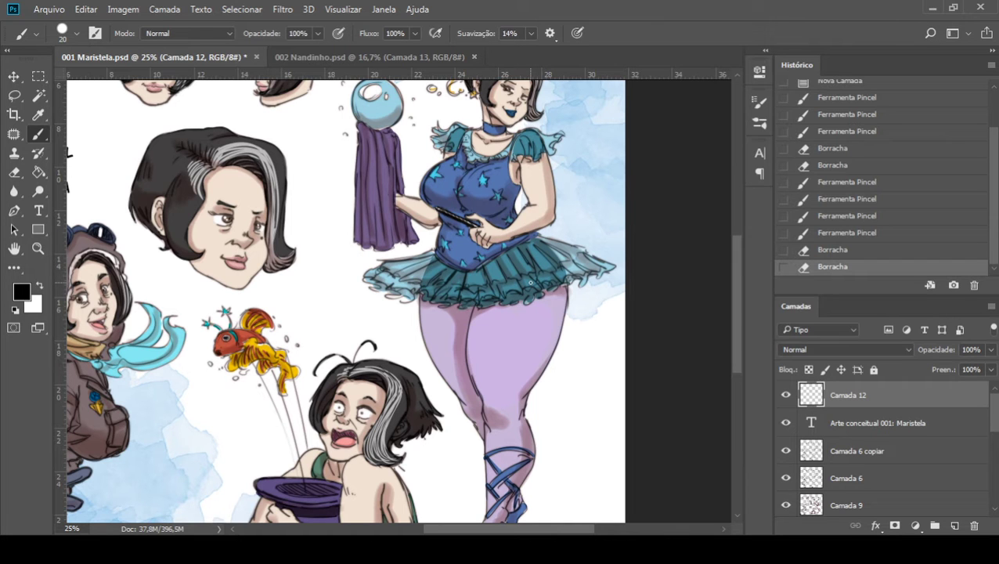
{"action": "scroll", "coordinate": [529, 222], "scroll_direction": "up", "scroll_amount": 3}
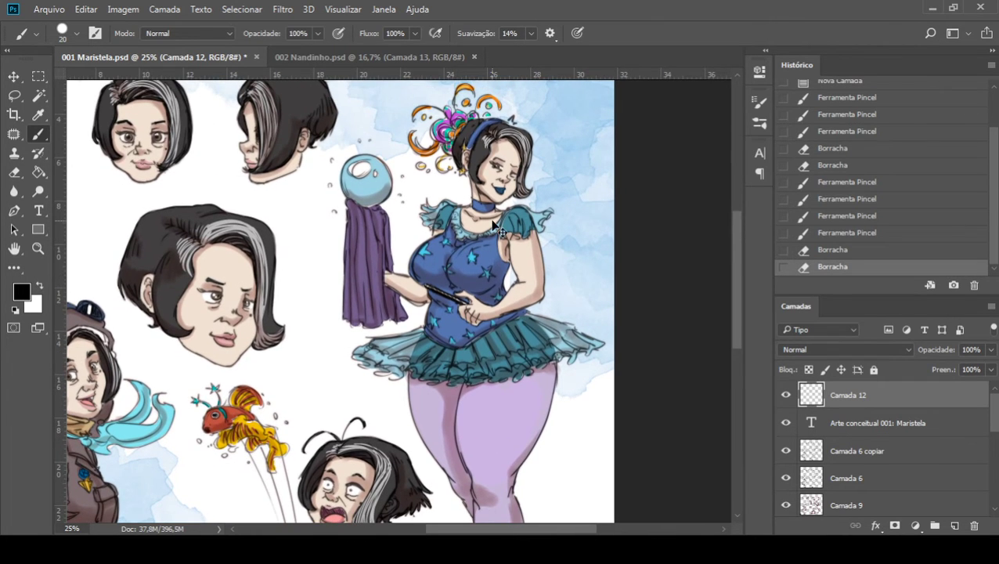
{"action": "scroll", "coordinate": [495, 227], "scroll_direction": "down", "scroll_amount": 1}
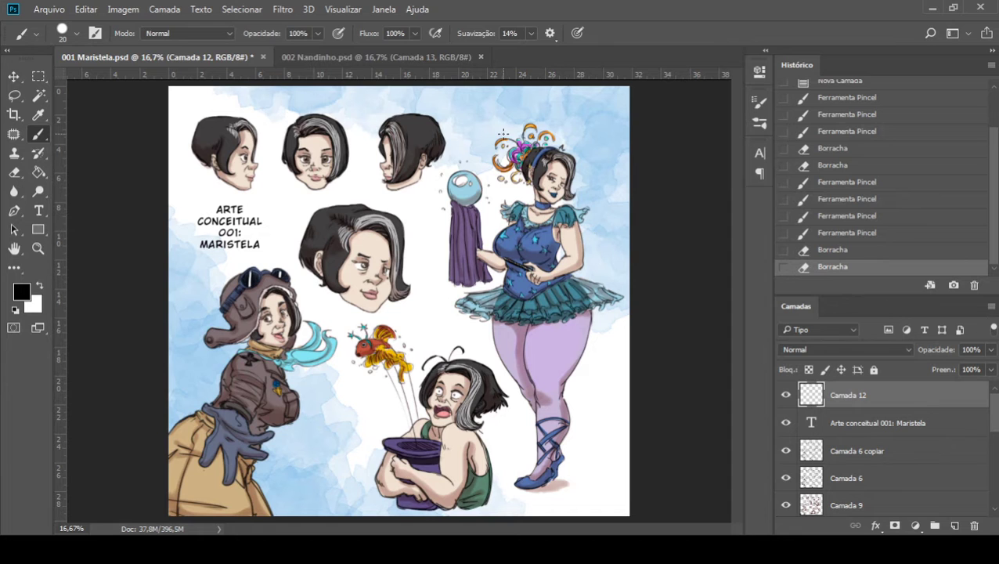
{"action": "scroll", "coordinate": [538, 342], "scroll_direction": "up", "scroll_amount": 2}
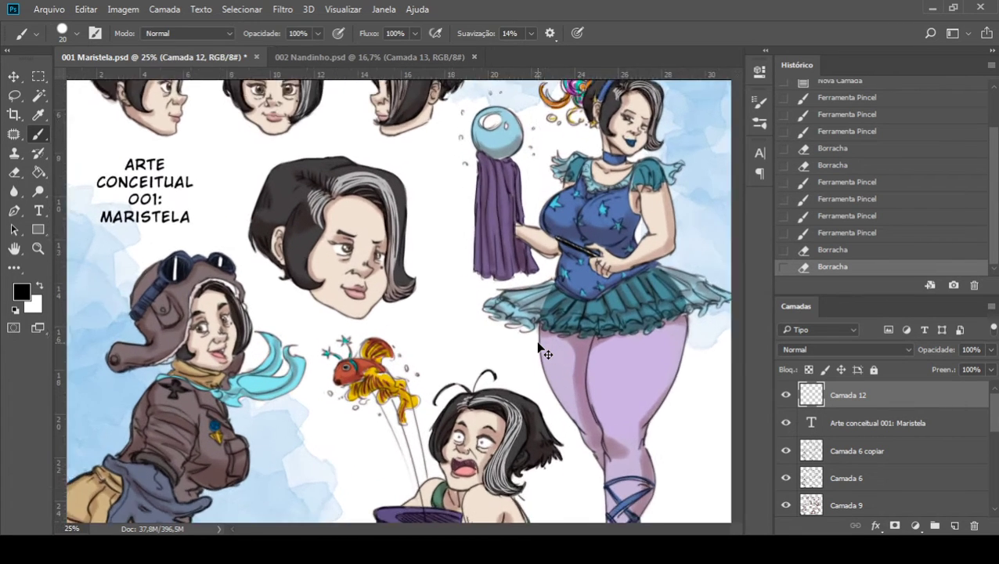
{"action": "left_click_drag", "start_coordinate": [630, 122], "coordinate": [514, 261]}
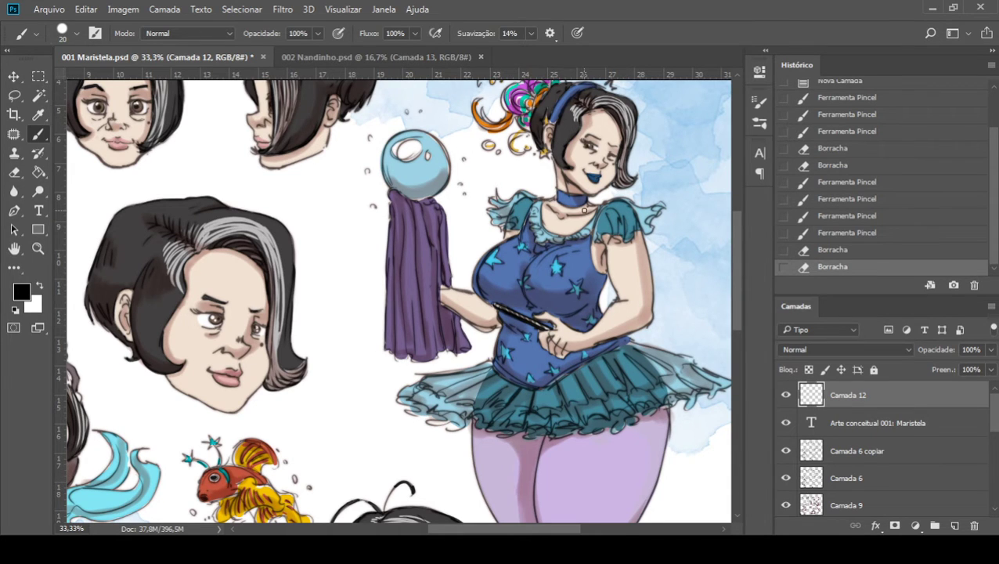
{"action": "left_click_drag", "start_coordinate": [512, 211], "coordinate": [456, 229]}
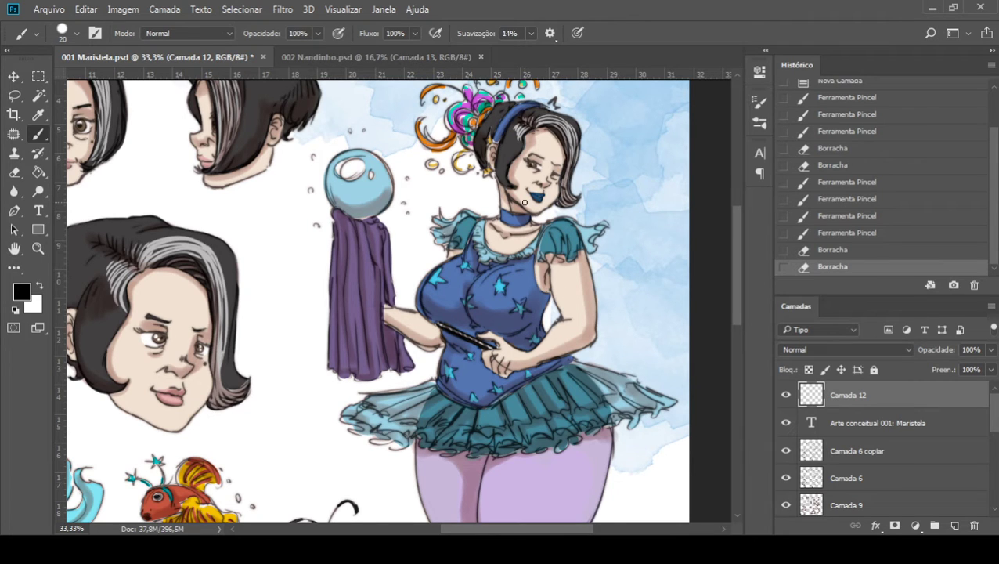
{"action": "mouse_move", "coordinate": [608, 162]}
{"action": "left_mouse_down"}
{"action": "mouse_move", "coordinate": [560, 205]}
{"action": "mouse_move", "coordinate": [582, 211]}
{"action": "mouse_move", "coordinate": [582, 224]}
{"action": "mouse_move", "coordinate": [604, 84]}
{"action": "mouse_move", "coordinate": [530, 192]}
{"action": "mouse_move", "coordinate": [520, 259]}
{"action": "left_mouse_up"}
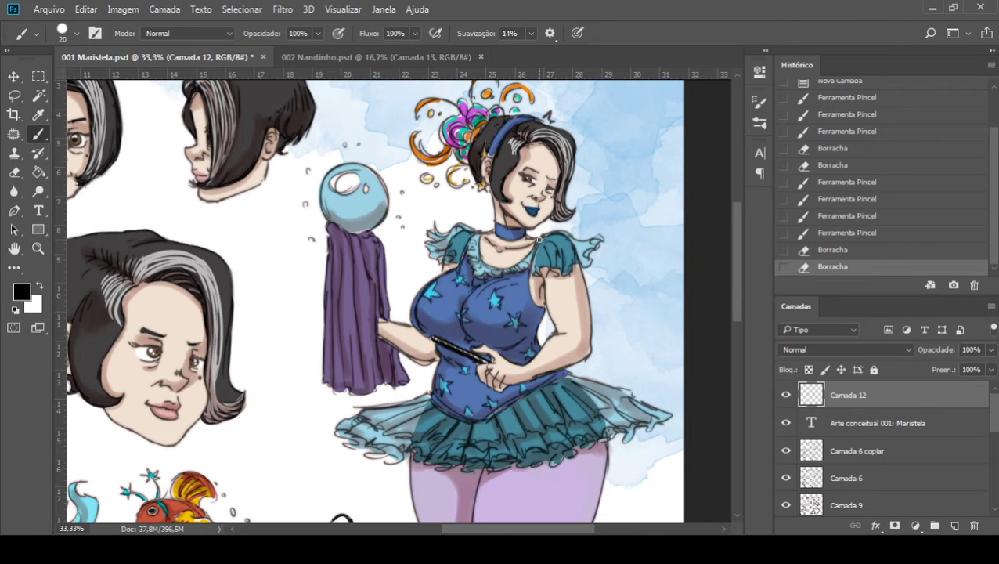
Step: Circle the dancer's colourful hair ornament with the black Brush and remove the circle by stepping back through the history
{"action": "scroll", "coordinate": [538, 240], "scroll_direction": "up", "scroll_amount": 2}
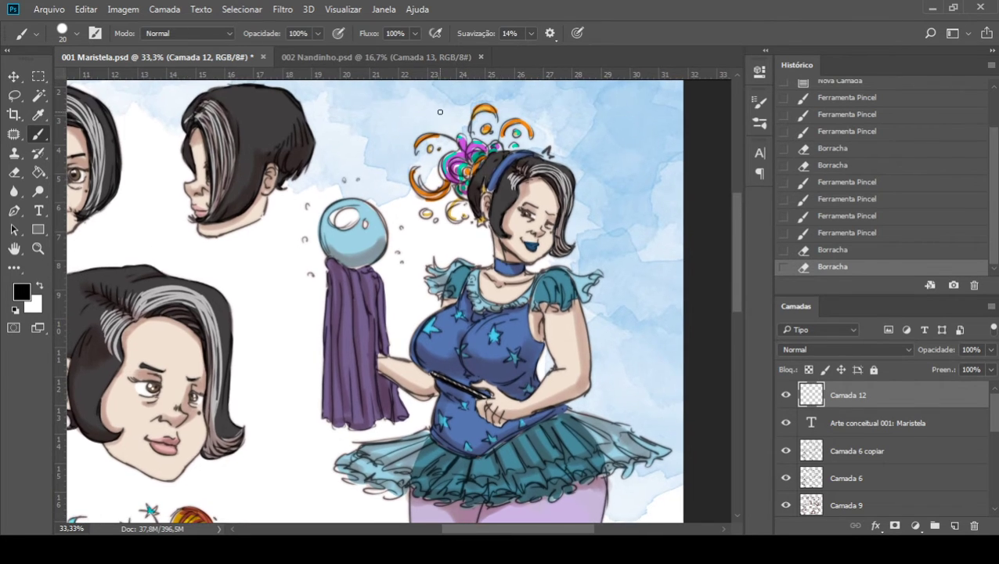
{"action": "mouse_move", "coordinate": [439, 108]}
{"action": "left_mouse_down"}
{"action": "mouse_move", "coordinate": [421, 225]}
{"action": "mouse_move", "coordinate": [458, 231]}
{"action": "mouse_move", "coordinate": [554, 119]}
{"action": "mouse_move", "coordinate": [545, 159]}
{"action": "left_mouse_up"}
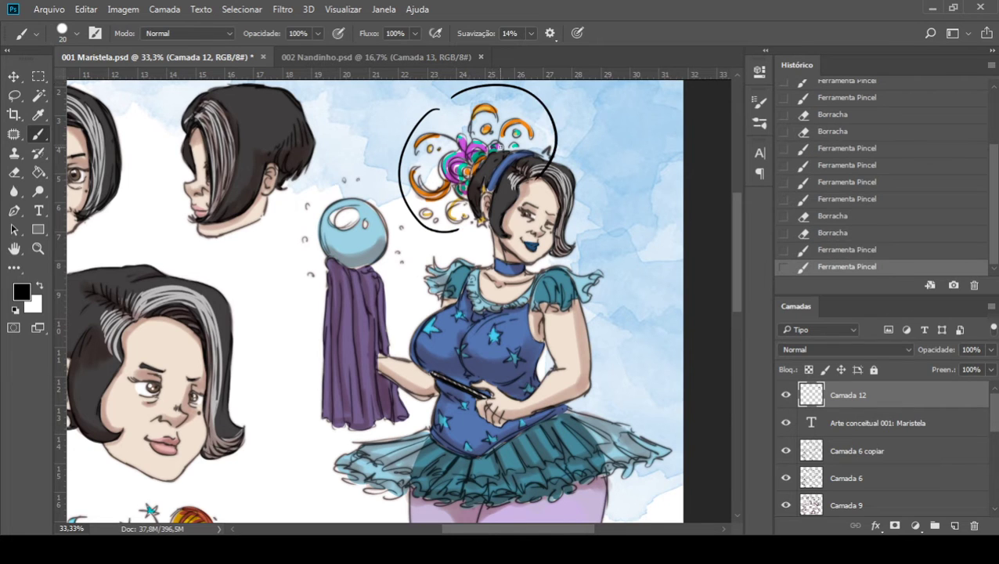
{"action": "left_click", "coordinate": [838, 252]}
{"action": "left_click", "coordinate": [824, 235]}
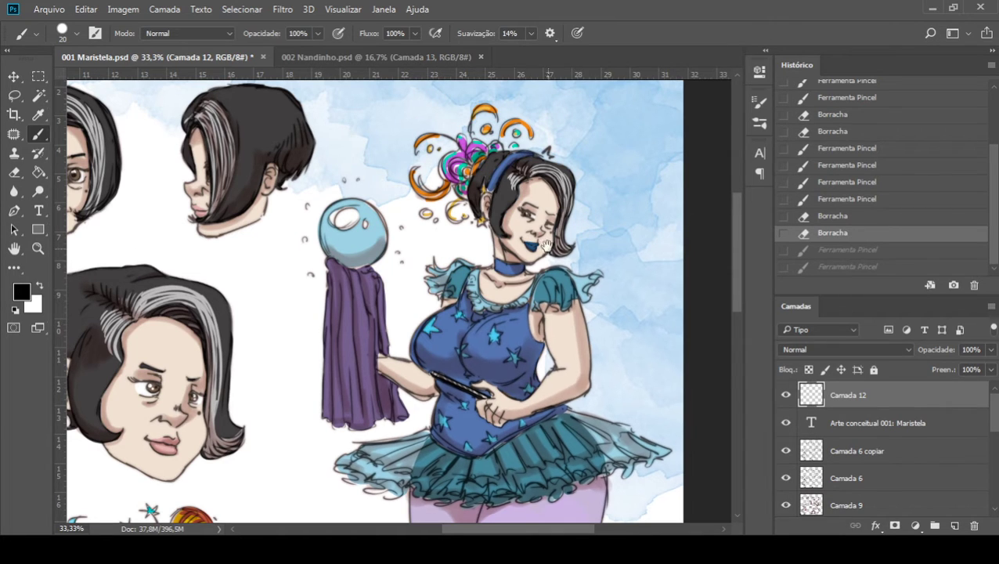
Step: Examine the dancer's crystal ball, purple cloth and costume, plus the profile, front and three-quarter head studies of Maristela
{"action": "scroll", "coordinate": [546, 246], "scroll_direction": "down", "scroll_amount": 4}
{"action": "scroll", "coordinate": [546, 245], "scroll_direction": "up", "scroll_amount": 4}
{"action": "scroll", "coordinate": [384, 301], "scroll_direction": "down", "scroll_amount": 2}
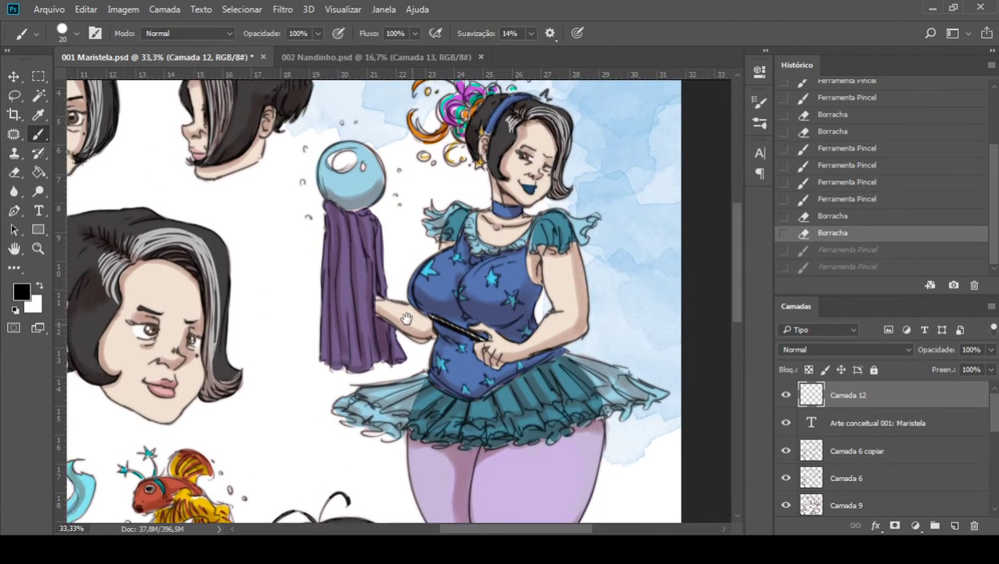
{"action": "left_click_drag", "start_coordinate": [407, 318], "coordinate": [447, 373]}
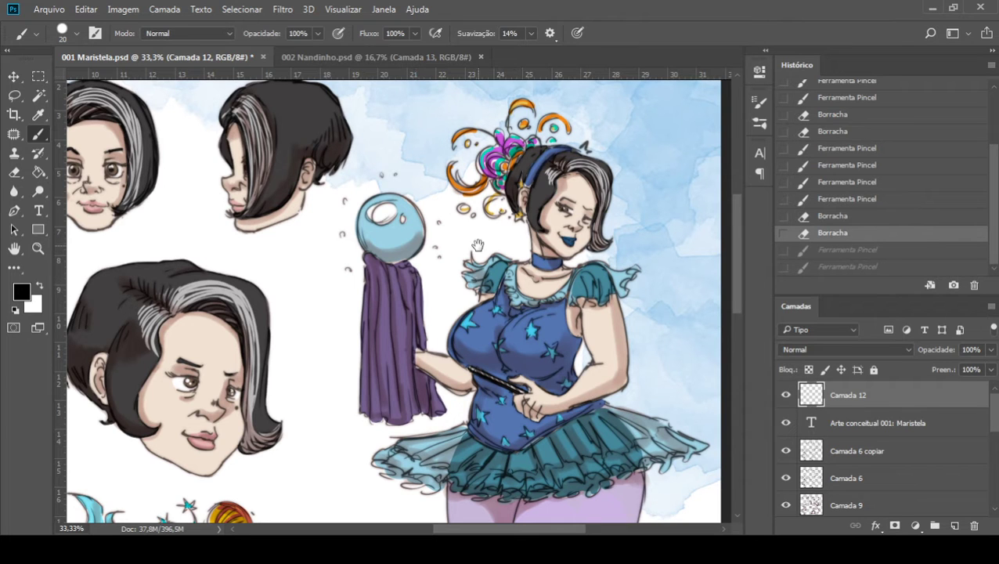
{"action": "scroll", "coordinate": [478, 240], "scroll_direction": "down", "scroll_amount": 3}
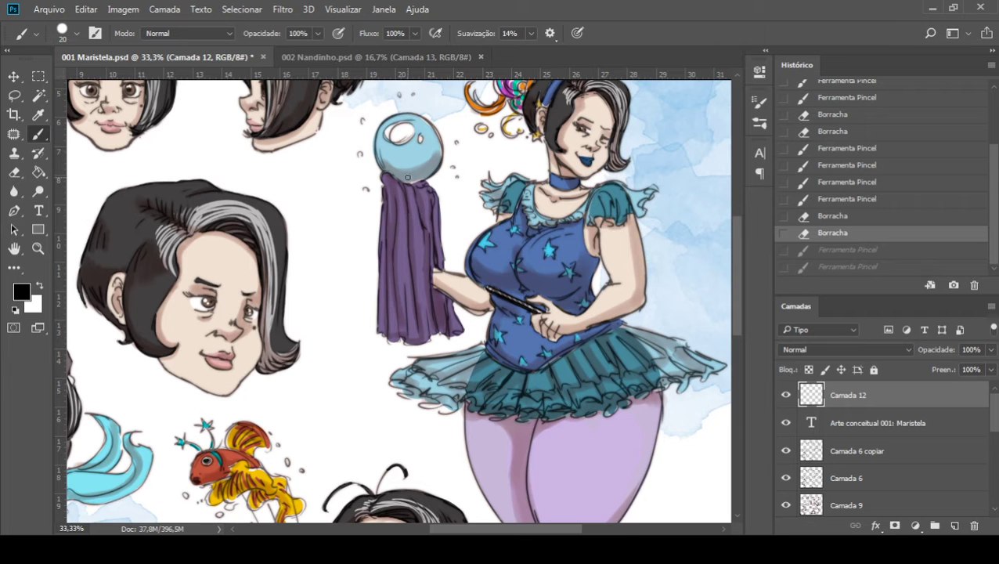
{"action": "left_click_drag", "start_coordinate": [426, 233], "coordinate": [564, 321]}
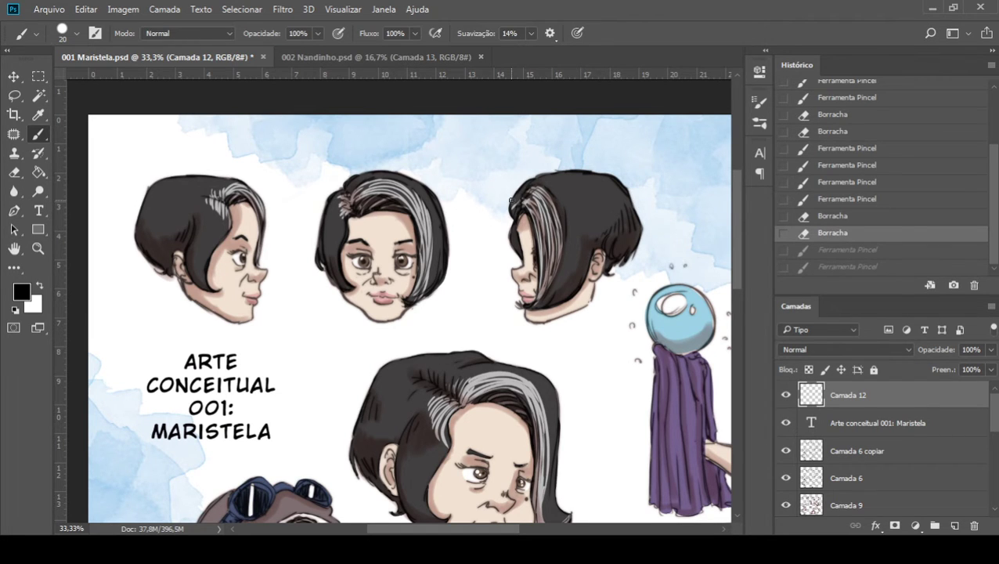
{"action": "scroll", "coordinate": [511, 201], "scroll_direction": "down", "scroll_amount": 3}
{"action": "scroll", "coordinate": [469, 173], "scroll_direction": "right", "scroll_amount": 2}
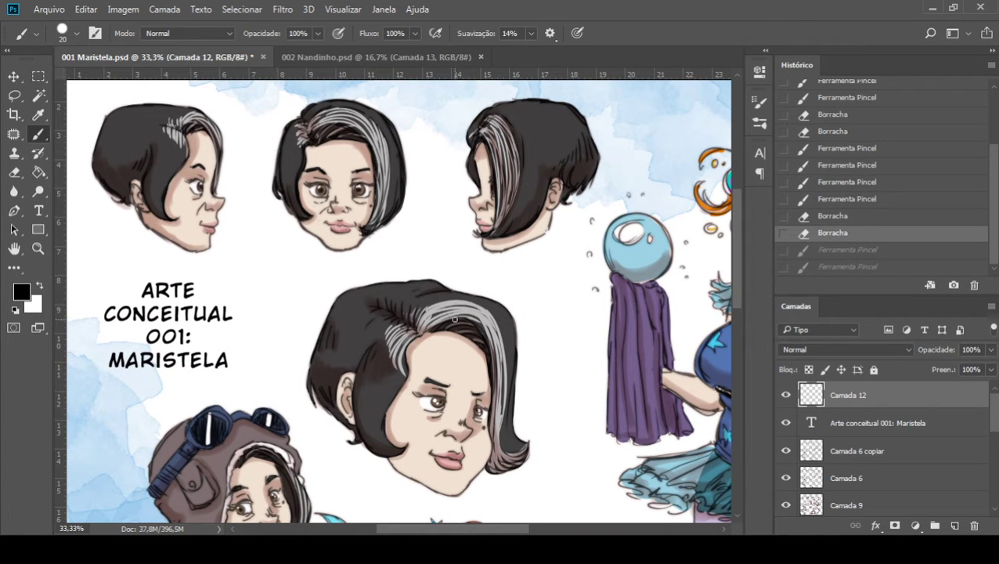
{"action": "left_click_drag", "start_coordinate": [470, 280], "coordinate": [409, 291]}
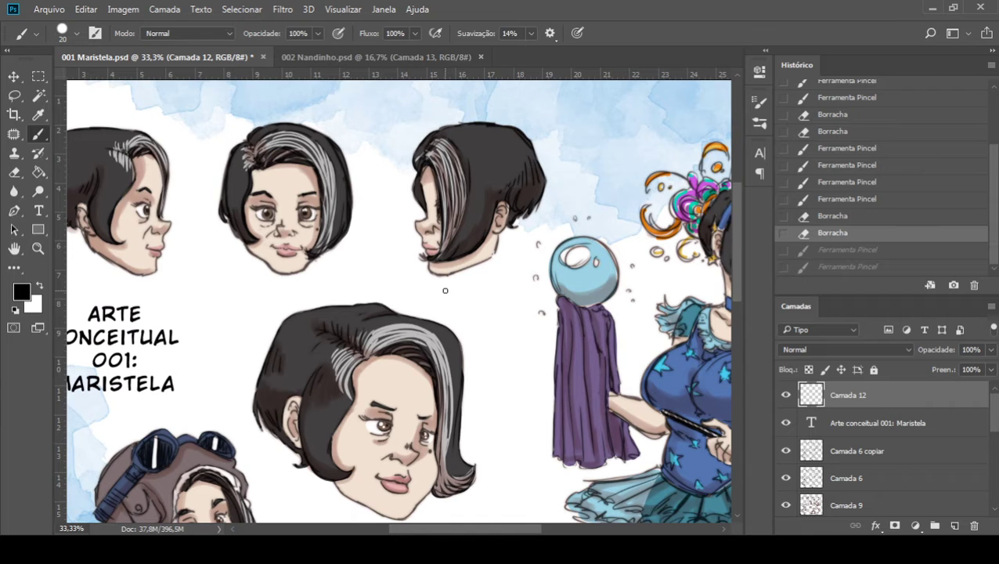
{"action": "left_click_drag", "start_coordinate": [503, 239], "coordinate": [426, 226]}
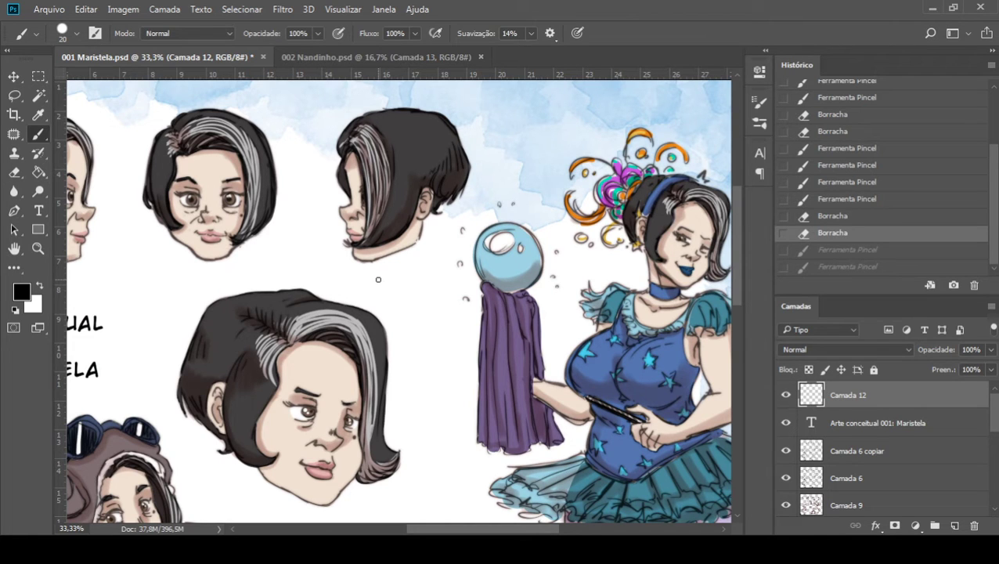
{"action": "left_click_drag", "start_coordinate": [373, 261], "coordinate": [450, 225]}
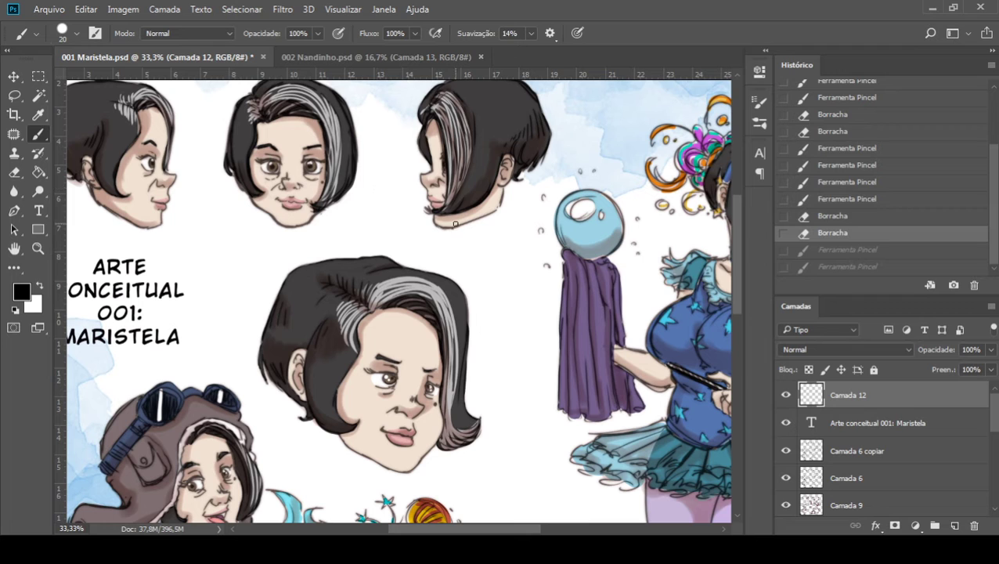
{"action": "left_click_drag", "start_coordinate": [473, 263], "coordinate": [442, 202]}
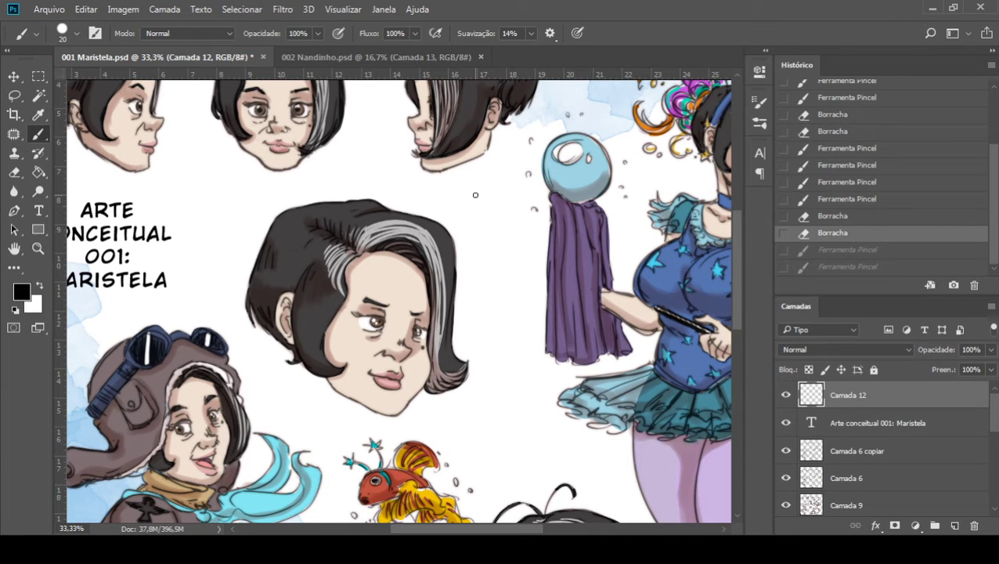
Step: Draw black Brush arrows pointing to the white hair streak on the large three-quarter head, the front-view head and the streaked profile head
{"action": "mouse_move", "coordinate": [476, 194]}
{"action": "left_mouse_down"}
{"action": "mouse_move", "coordinate": [444, 244]}
{"action": "mouse_move", "coordinate": [448, 260]}
{"action": "left_mouse_up"}
{"action": "scroll", "coordinate": [424, 174], "scroll_direction": "up", "scroll_amount": 5}
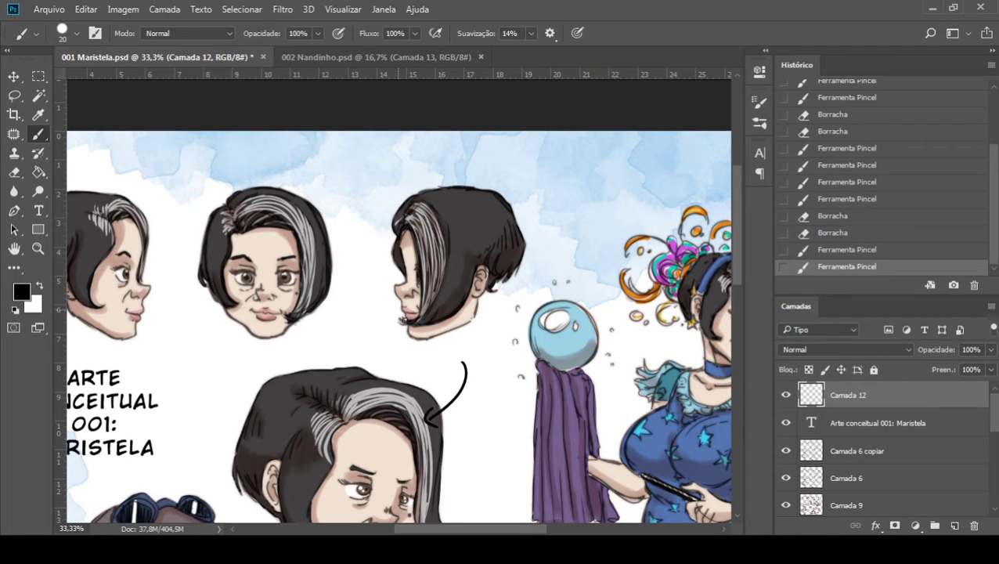
{"action": "mouse_move", "coordinate": [291, 153]}
{"action": "left_mouse_down"}
{"action": "mouse_move", "coordinate": [279, 191]}
{"action": "mouse_move", "coordinate": [274, 185]}
{"action": "left_mouse_up"}
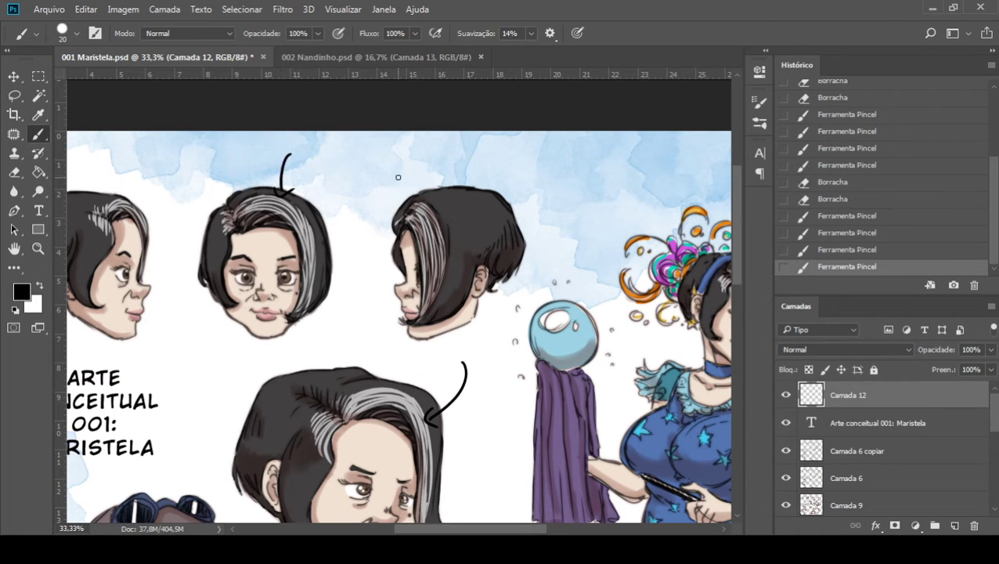
{"action": "left_click_drag", "start_coordinate": [368, 162], "coordinate": [394, 201]}
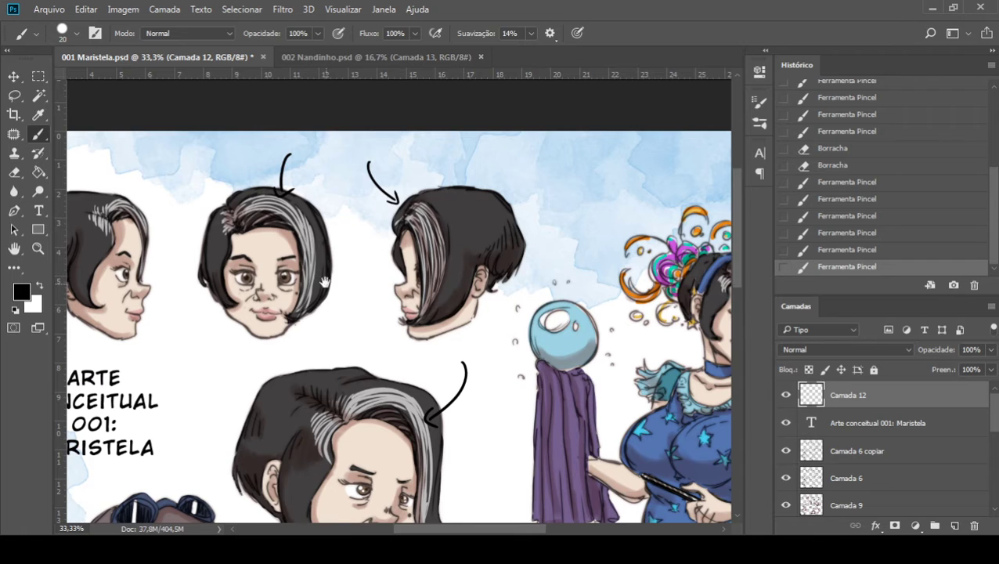
Step: Circle the under-eye and cheek lines on the front-view head, and the cheek line beside the nose on the large head and aviator
{"action": "scroll", "coordinate": [325, 281], "scroll_direction": "down", "scroll_amount": 2}
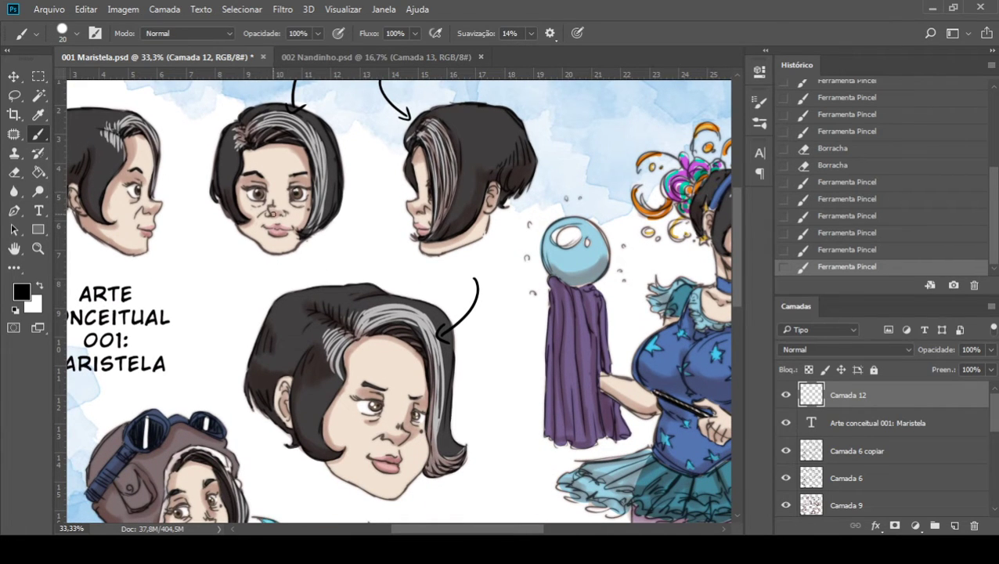
{"action": "mouse_move", "coordinate": [298, 207]}
{"action": "left_mouse_down"}
{"action": "mouse_move", "coordinate": [255, 212]}
{"action": "mouse_move", "coordinate": [248, 200]}
{"action": "mouse_move", "coordinate": [273, 210]}
{"action": "left_mouse_up"}
{"action": "left_click_drag", "start_coordinate": [365, 362], "coordinate": [341, 296]}
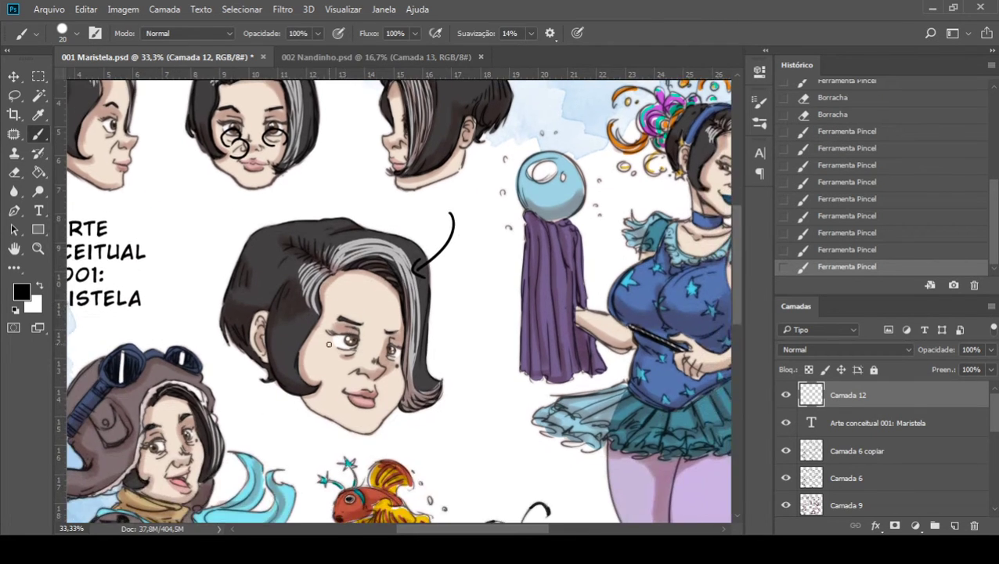
{"action": "left_click_drag", "start_coordinate": [346, 380], "coordinate": [344, 385]}
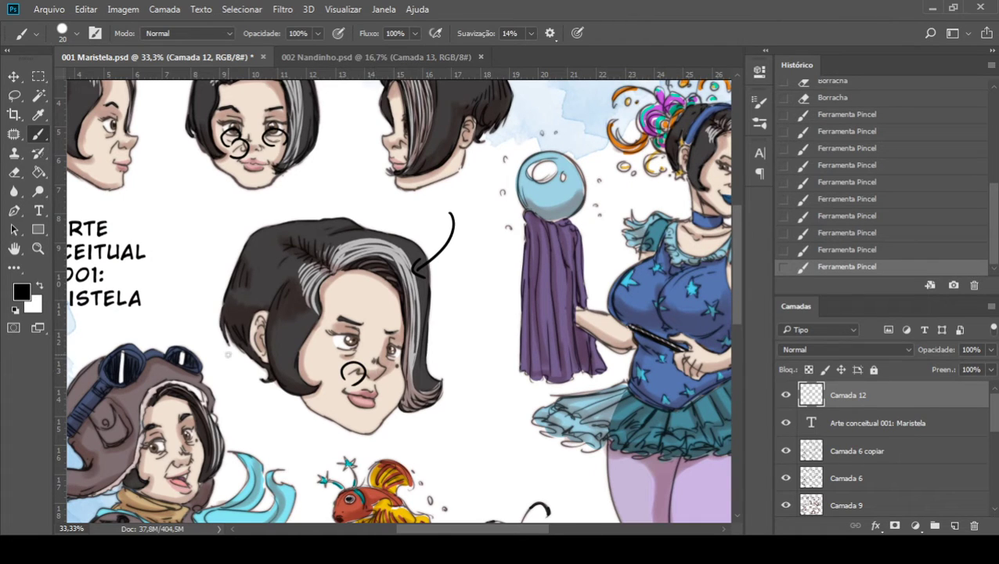
{"action": "left_click_drag", "start_coordinate": [201, 424], "coordinate": [226, 342]}
{"action": "mouse_move", "coordinate": [191, 394]}
{"action": "left_mouse_down"}
{"action": "mouse_move", "coordinate": [194, 367]}
{"action": "mouse_move", "coordinate": [198, 396]}
{"action": "left_mouse_up"}
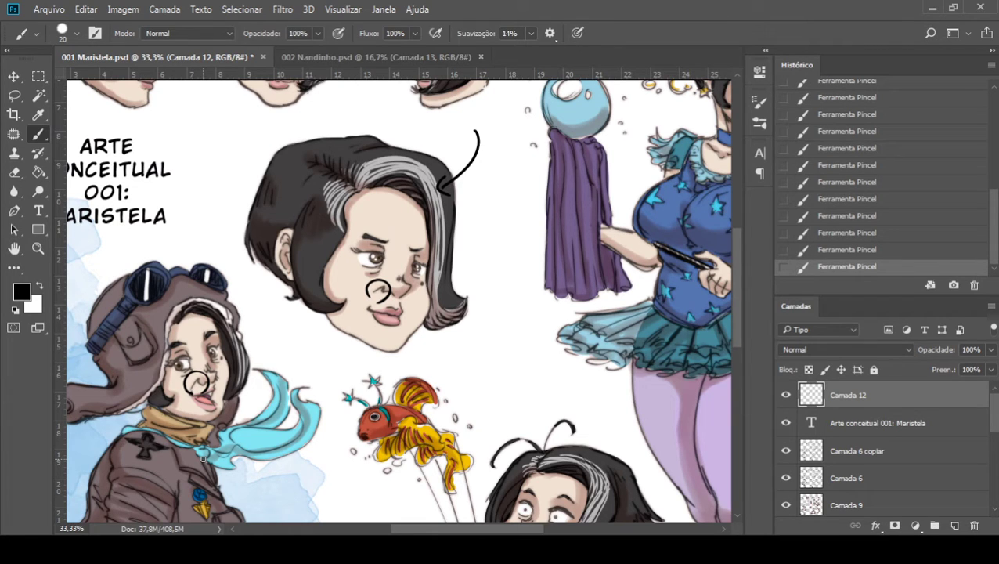
Step: Step back through the history to remove the circles drawn on the three faces
{"action": "mouse_move", "coordinate": [258, 156]}
{"action": "left_mouse_down"}
{"action": "mouse_move", "coordinate": [369, 375]}
{"action": "mouse_move", "coordinate": [397, 386]}
{"action": "mouse_move", "coordinate": [399, 401]}
{"action": "left_mouse_up"}
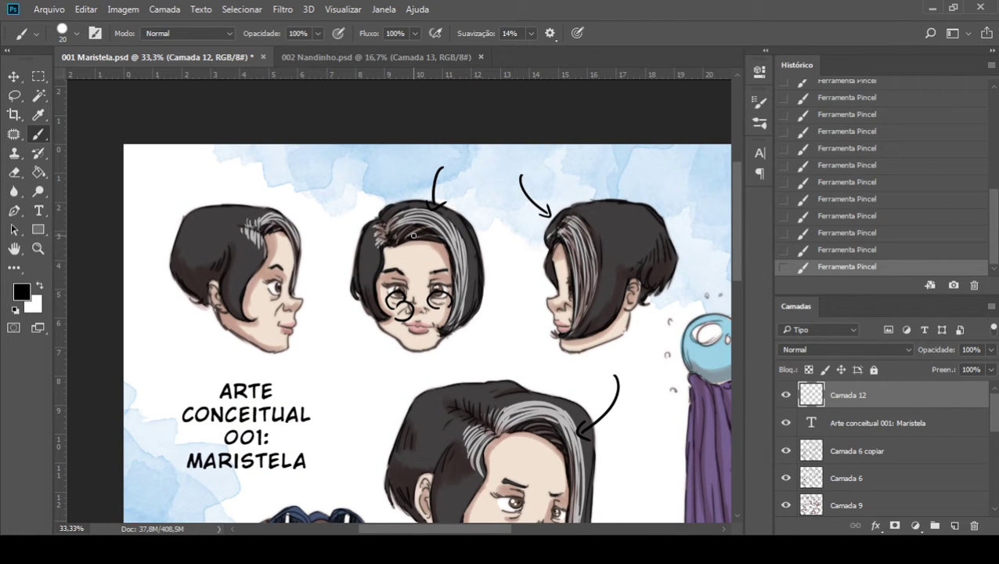
{"action": "mouse_move", "coordinate": [309, 198]}
{"action": "left_mouse_down"}
{"action": "mouse_move", "coordinate": [297, 222]}
{"action": "mouse_move", "coordinate": [305, 220]}
{"action": "left_mouse_up"}
{"action": "left_click", "coordinate": [844, 233]}
{"action": "left_click", "coordinate": [843, 199]}
{"action": "left_click", "coordinate": [841, 165]}
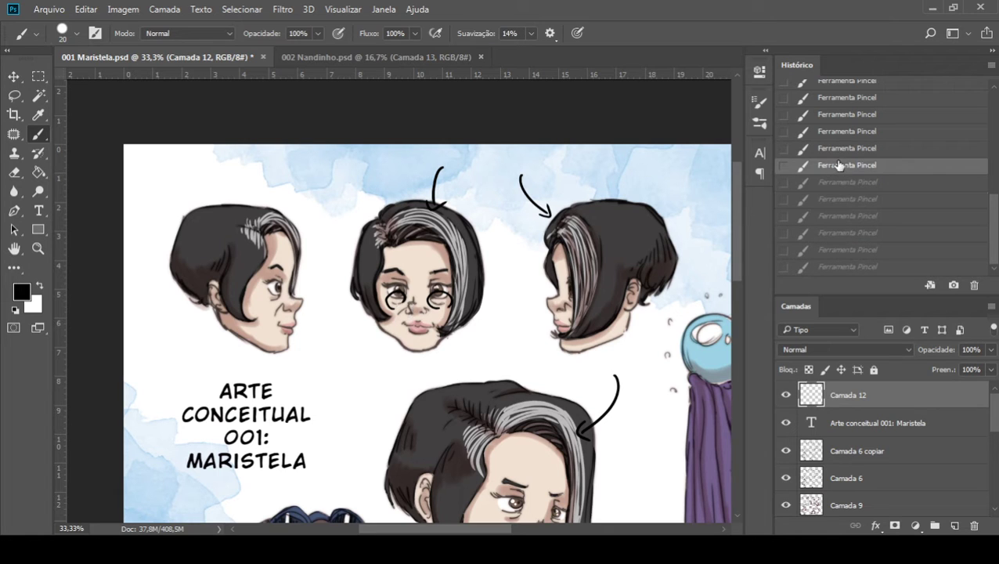
{"action": "left_click", "coordinate": [843, 134]}
{"action": "left_click", "coordinate": [846, 118]}
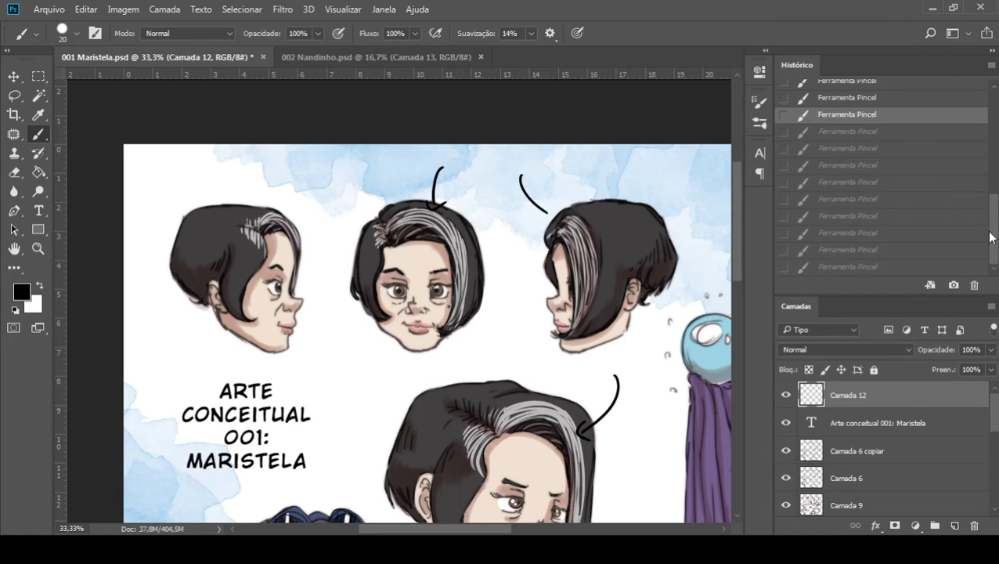
Step: Step back through the history to before the arrows pointing at the white hair streaks were drawn
{"action": "left_click_drag", "start_coordinate": [990, 238], "coordinate": [989, 211]}
{"action": "left_click", "coordinate": [853, 155]}
{"action": "left_click", "coordinate": [837, 122]}
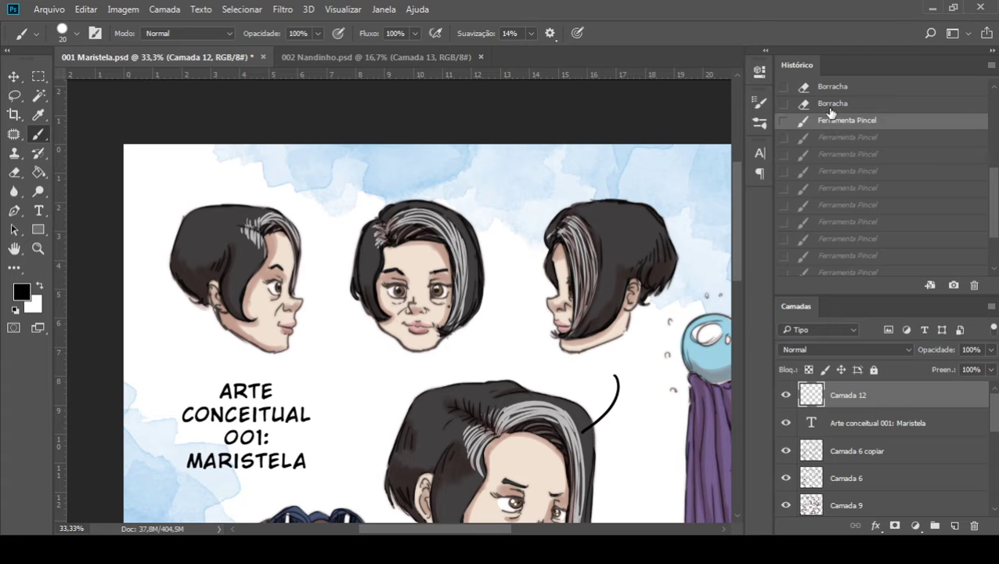
{"action": "left_click", "coordinate": [832, 103]}
Step: Circle the beauty mark under the eye of the front-view head, and undo that circle through the history
{"action": "left_click_drag", "start_coordinate": [513, 330], "coordinate": [484, 228]}
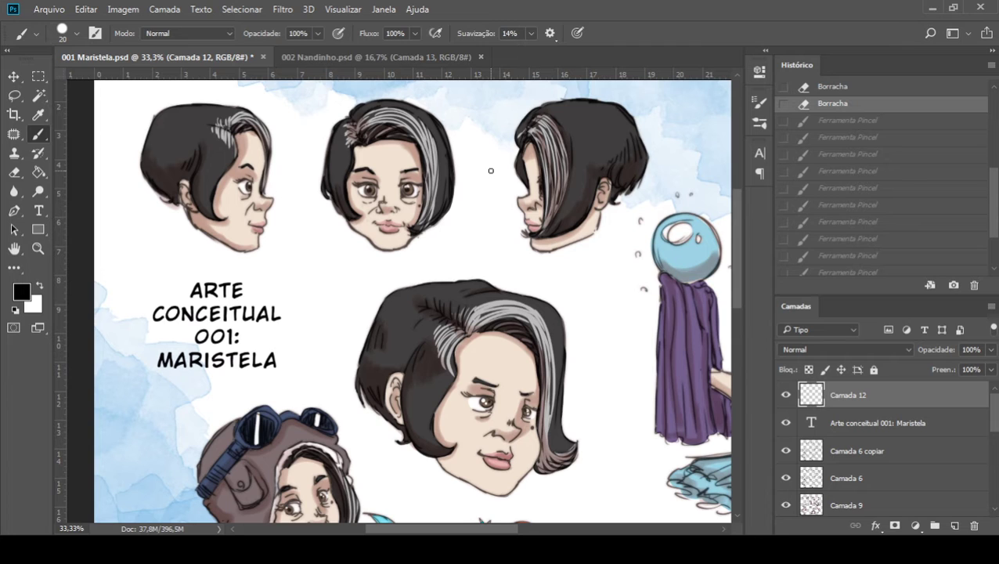
{"action": "left_click_drag", "start_coordinate": [554, 300], "coordinate": [467, 219]}
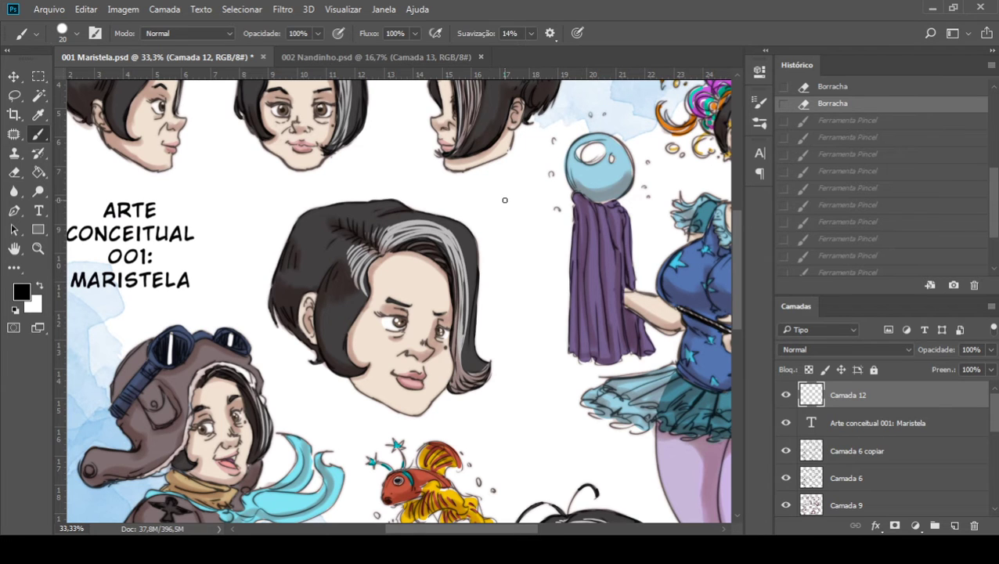
{"action": "scroll", "coordinate": [504, 200], "scroll_direction": "up", "scroll_amount": 3}
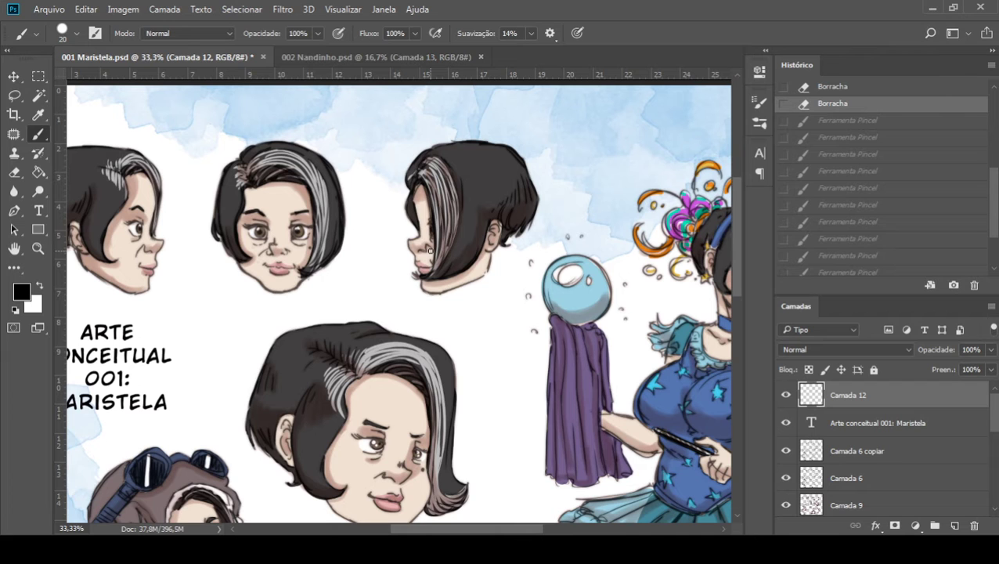
{"action": "left_click_drag", "start_coordinate": [426, 358], "coordinate": [411, 200]}
{"action": "left_click_drag", "start_coordinate": [445, 251], "coordinate": [478, 215]}
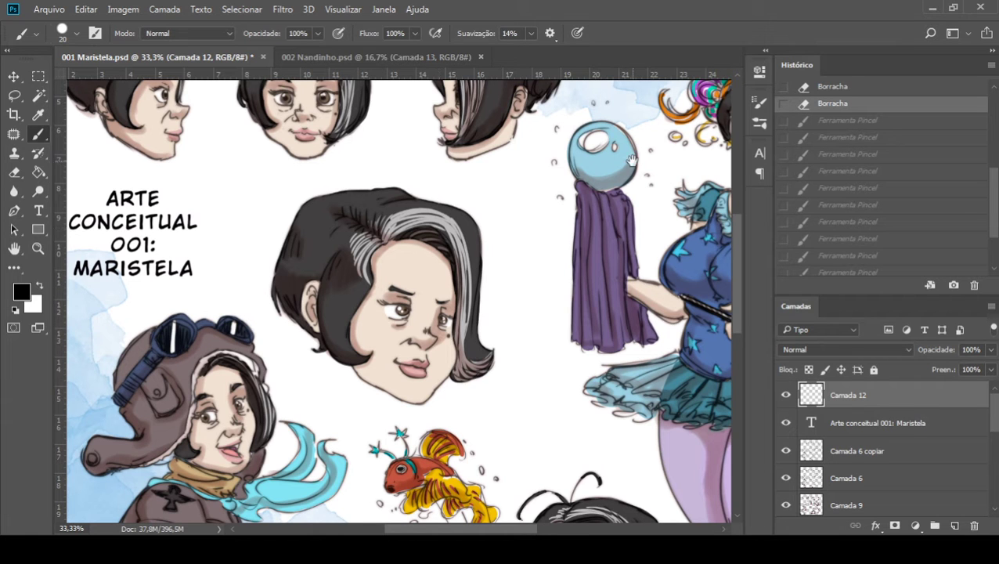
{"action": "scroll", "coordinate": [438, 227], "scroll_direction": "up", "scroll_amount": 3}
{"action": "scroll", "coordinate": [439, 228], "scroll_direction": "right", "scroll_amount": 4}
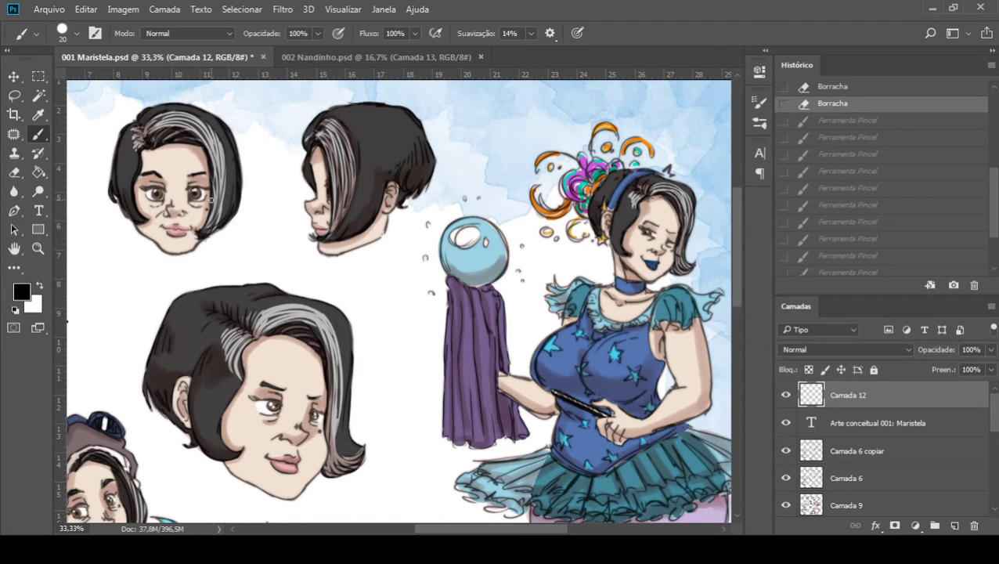
{"action": "left_click", "coordinate": [205, 206]}
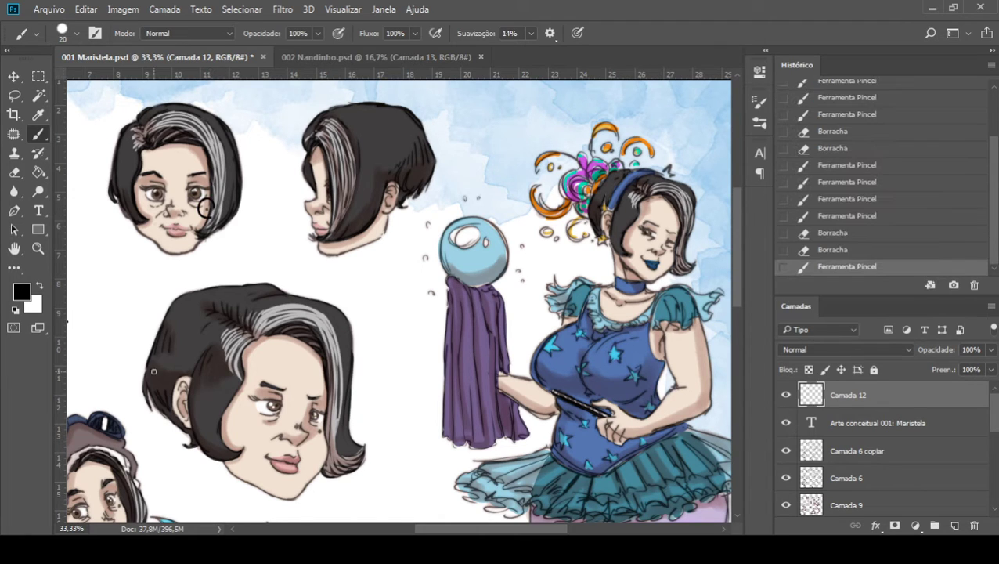
{"action": "left_click", "coordinate": [833, 250]}
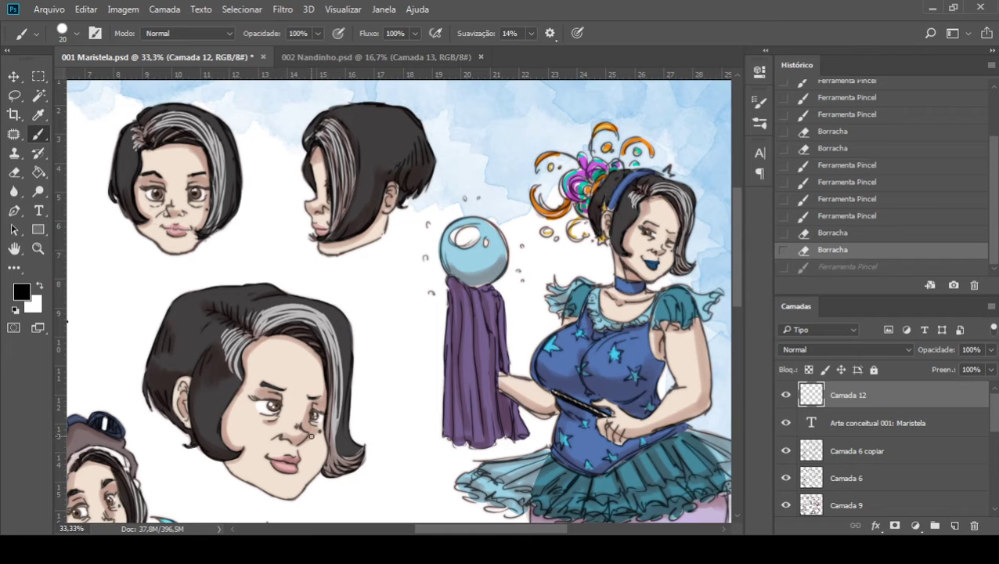
Step: Circle the goggle lens on the aviator's leather cap, and undo that circle through the history
{"action": "key", "text": "ctrl+minus"}
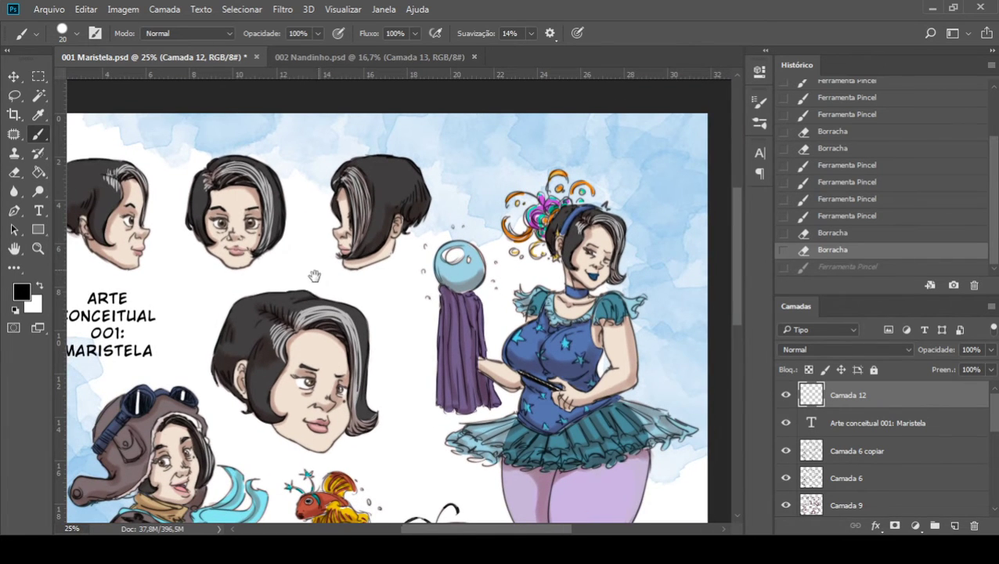
{"action": "left_click_drag", "start_coordinate": [309, 290], "coordinate": [350, 235]}
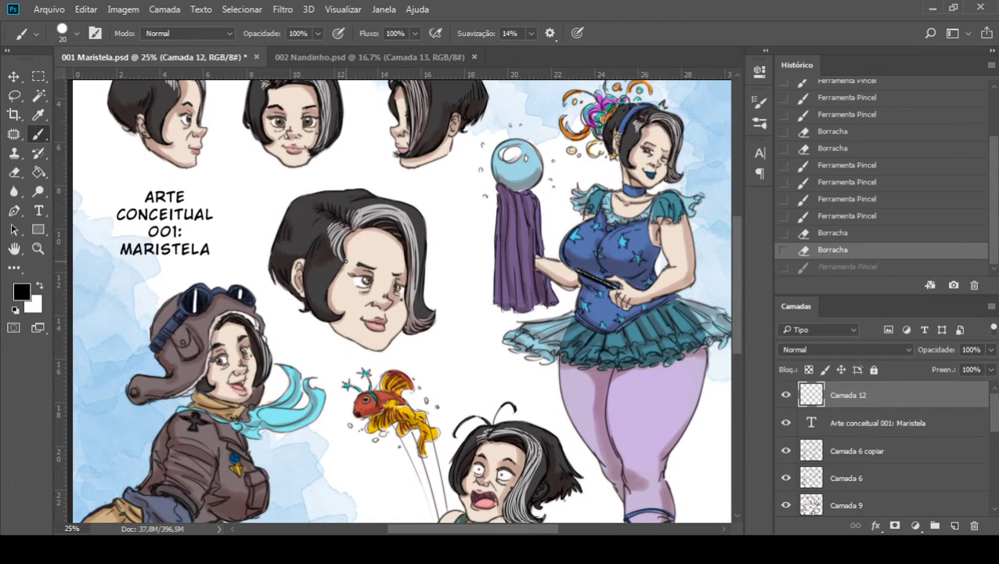
{"action": "left_click_drag", "start_coordinate": [331, 324], "coordinate": [426, 239]}
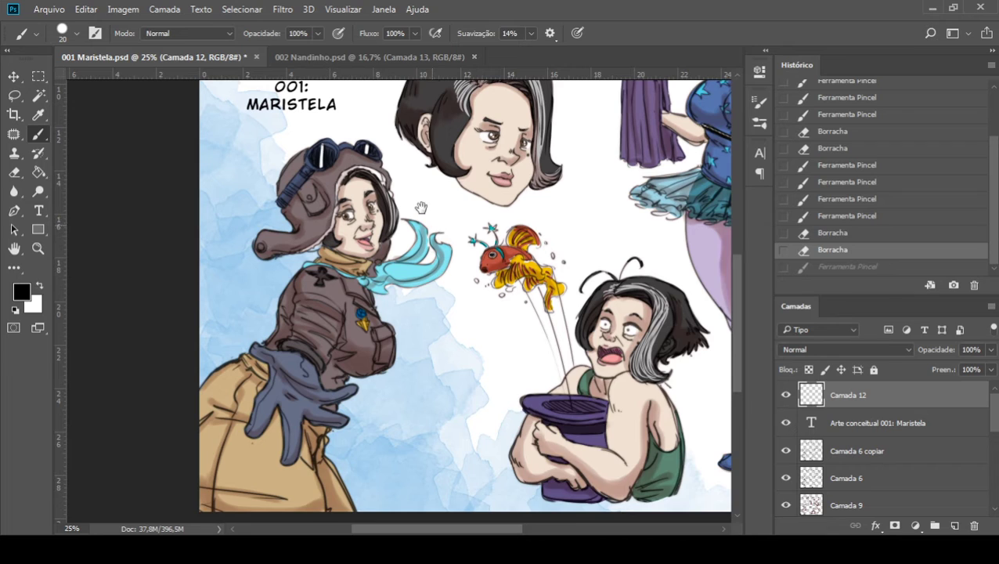
{"action": "left_click_drag", "start_coordinate": [419, 207], "coordinate": [453, 278]}
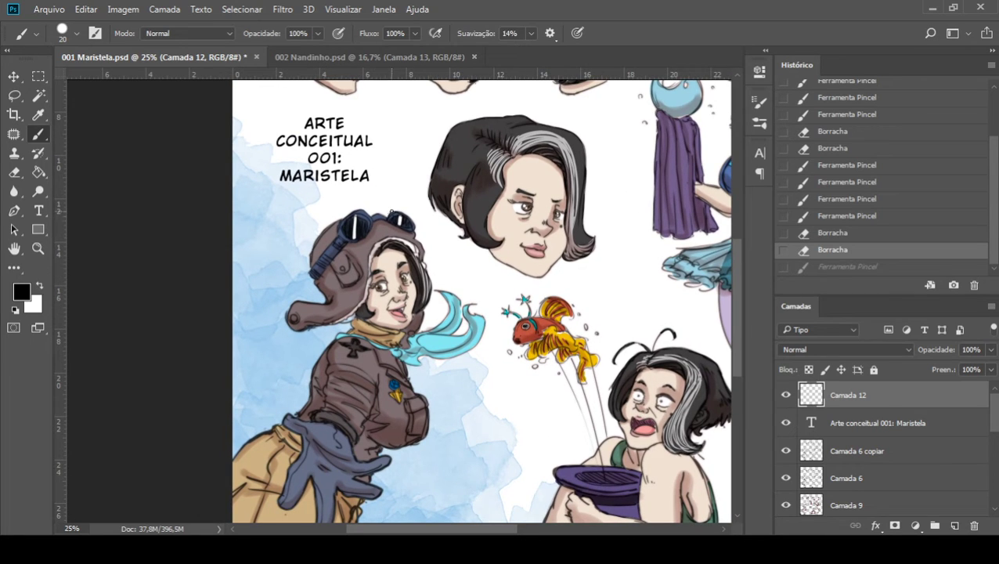
{"action": "key", "text": "ctrl+shift+z"}
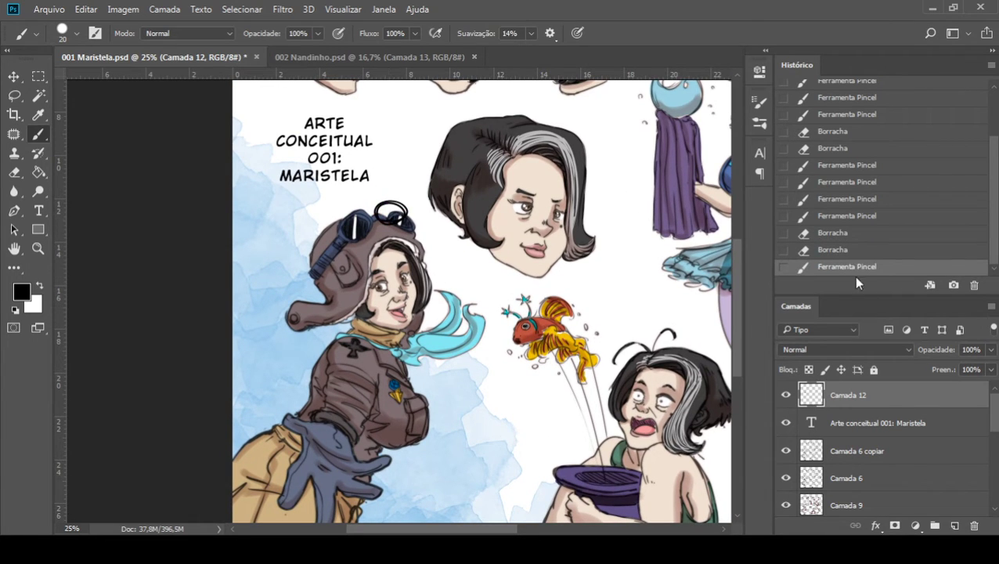
{"action": "left_click", "coordinate": [835, 250]}
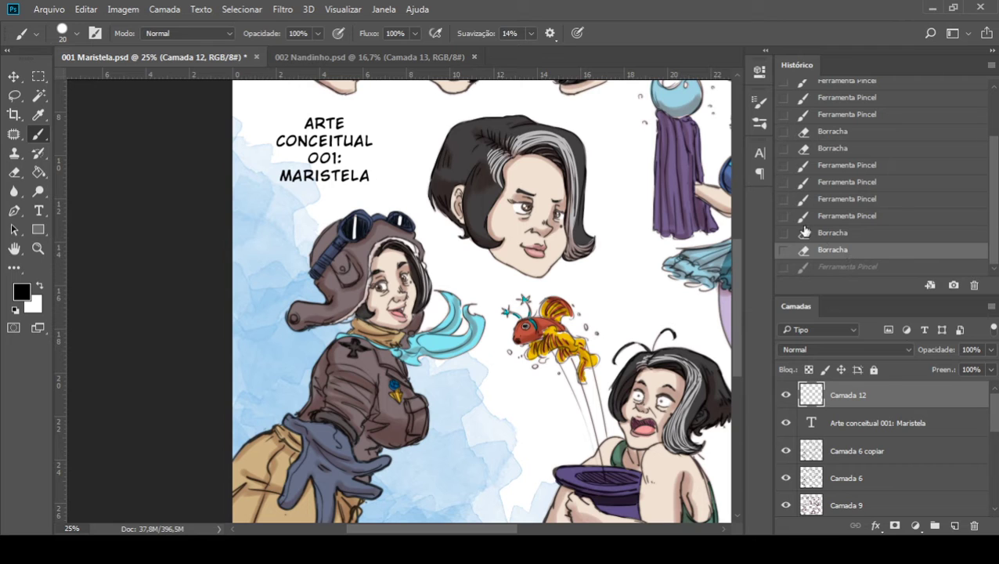
Step: Sketch a peaked cap and a few small accessory shapes with the Brush between the aviator and the figure holding the hat
{"action": "scroll", "coordinate": [605, 153], "scroll_direction": "down", "scroll_amount": 3}
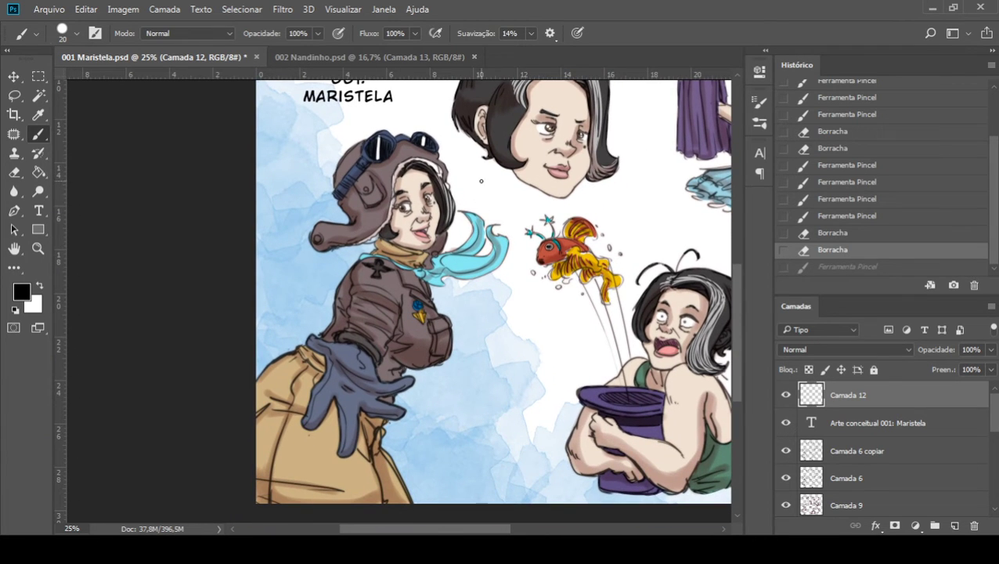
{"action": "scroll", "coordinate": [502, 273], "scroll_direction": "up", "scroll_amount": 1}
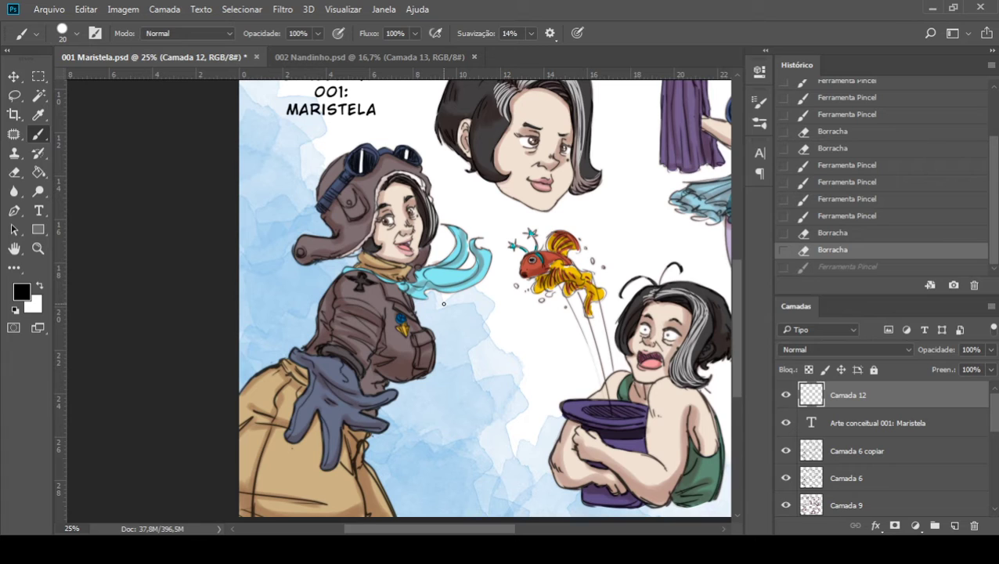
{"action": "mouse_move", "coordinate": [511, 365]}
{"action": "left_mouse_down"}
{"action": "mouse_move", "coordinate": [477, 364]}
{"action": "mouse_move", "coordinate": [481, 341]}
{"action": "mouse_move", "coordinate": [529, 345]}
{"action": "mouse_move", "coordinate": [520, 369]}
{"action": "mouse_move", "coordinate": [488, 363]}
{"action": "mouse_move", "coordinate": [496, 368]}
{"action": "mouse_move", "coordinate": [513, 360]}
{"action": "mouse_move", "coordinate": [485, 351]}
{"action": "mouse_move", "coordinate": [503, 344]}
{"action": "mouse_move", "coordinate": [515, 375]}
{"action": "left_mouse_up"}
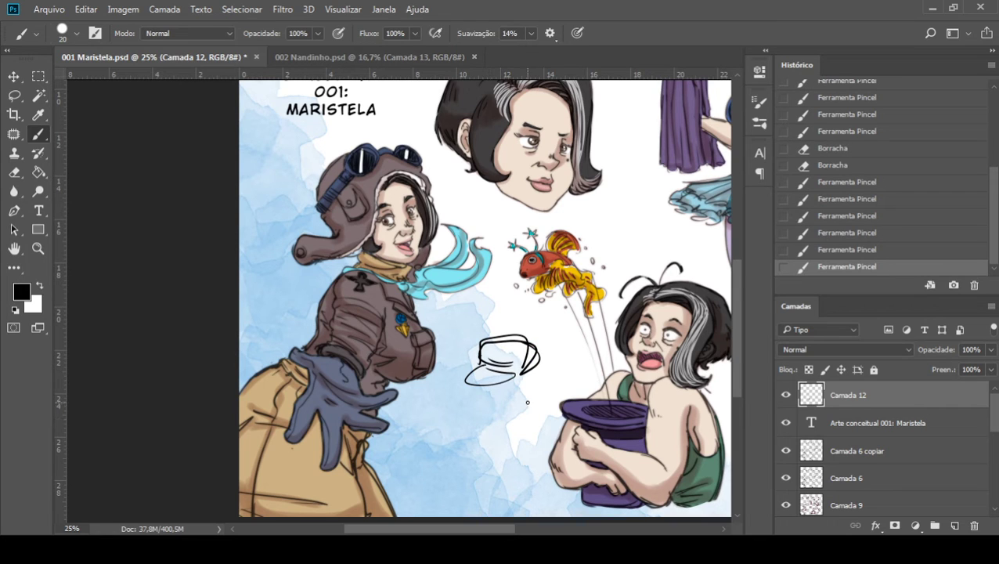
{"action": "mouse_move", "coordinate": [491, 408]}
{"action": "left_mouse_down"}
{"action": "mouse_move", "coordinate": [507, 415]}
{"action": "mouse_move", "coordinate": [488, 423]}
{"action": "mouse_move", "coordinate": [485, 448]}
{"action": "mouse_move", "coordinate": [534, 411]}
{"action": "left_mouse_up"}
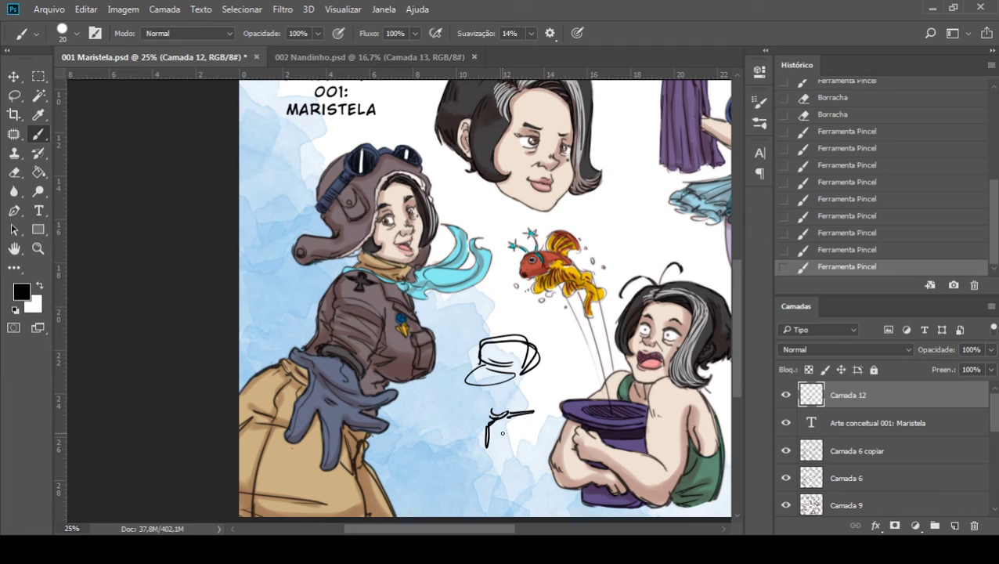
{"action": "mouse_move", "coordinate": [471, 415]}
{"action": "left_mouse_down"}
{"action": "mouse_move", "coordinate": [526, 418]}
{"action": "mouse_move", "coordinate": [528, 432]}
{"action": "left_mouse_up"}
{"action": "left_click_drag", "start_coordinate": [529, 415], "coordinate": [540, 433]}
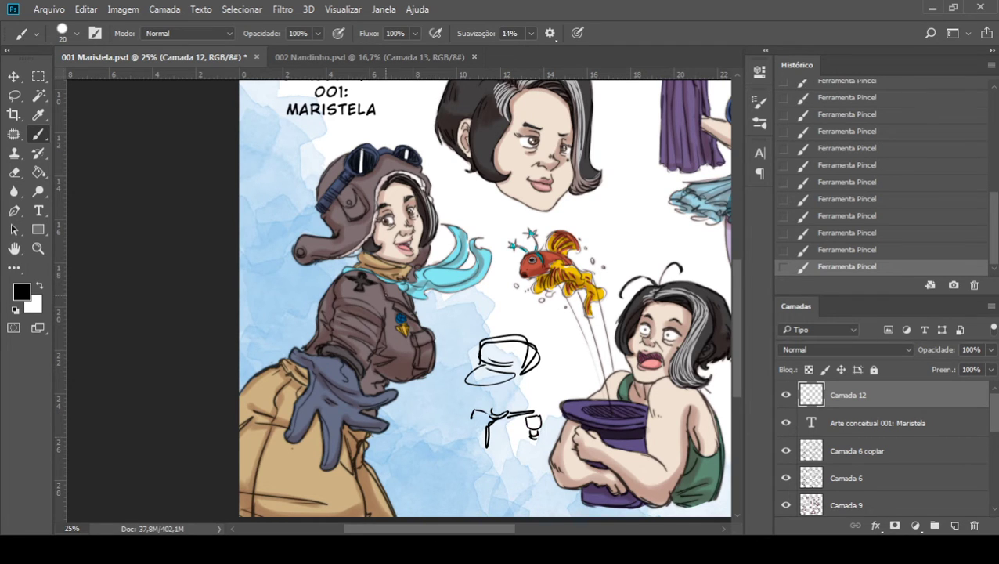
Step: Enlarge the Eraser to 250 and erase the cap and accessory sketches beside the aviator
{"action": "left_click", "coordinate": [14, 172]}
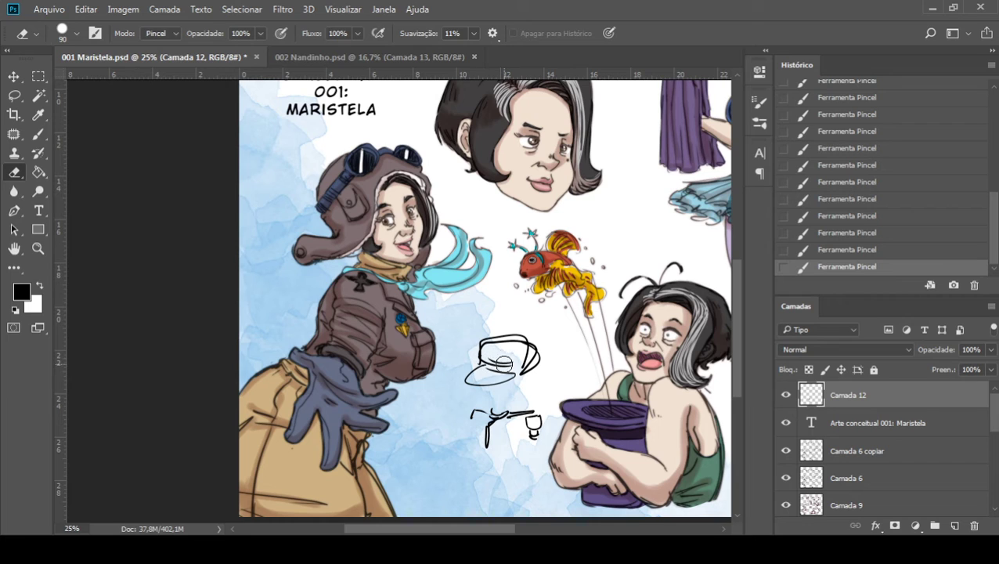
{"action": "key", "text": "bracketright"}
{"action": "key", "text": "bracketright"}
{"action": "key", "text": "bracketright"}
{"action": "key", "text": "bracketright"}
{"action": "key", "text": "bracketright"}
{"action": "key", "text": "bracketright"}
{"action": "mouse_move", "coordinate": [504, 363]}
{"action": "left_mouse_down"}
{"action": "mouse_move", "coordinate": [517, 336]}
{"action": "mouse_move", "coordinate": [484, 423]}
{"action": "mouse_move", "coordinate": [547, 509]}
{"action": "left_mouse_up"}
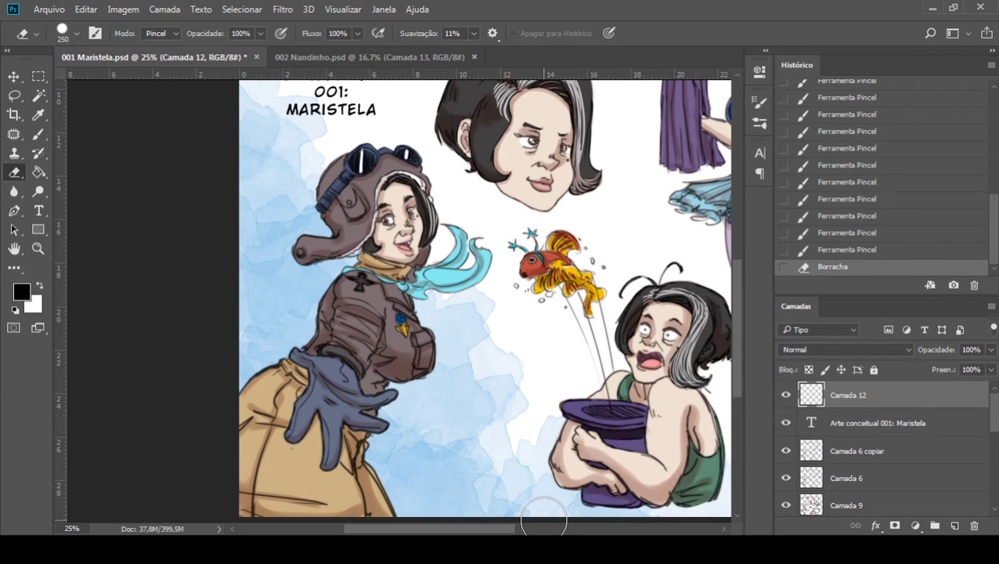
Step: Draw a large Brush circle around the red and yellow fish above the purple hat
{"action": "left_click", "coordinate": [38, 134]}
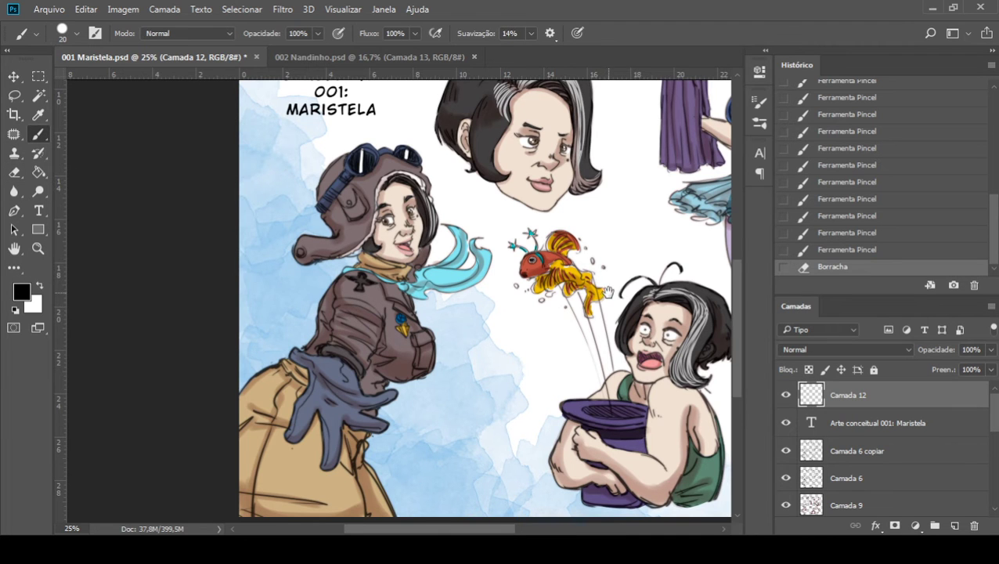
{"action": "left_click_drag", "start_coordinate": [615, 291], "coordinate": [422, 266]}
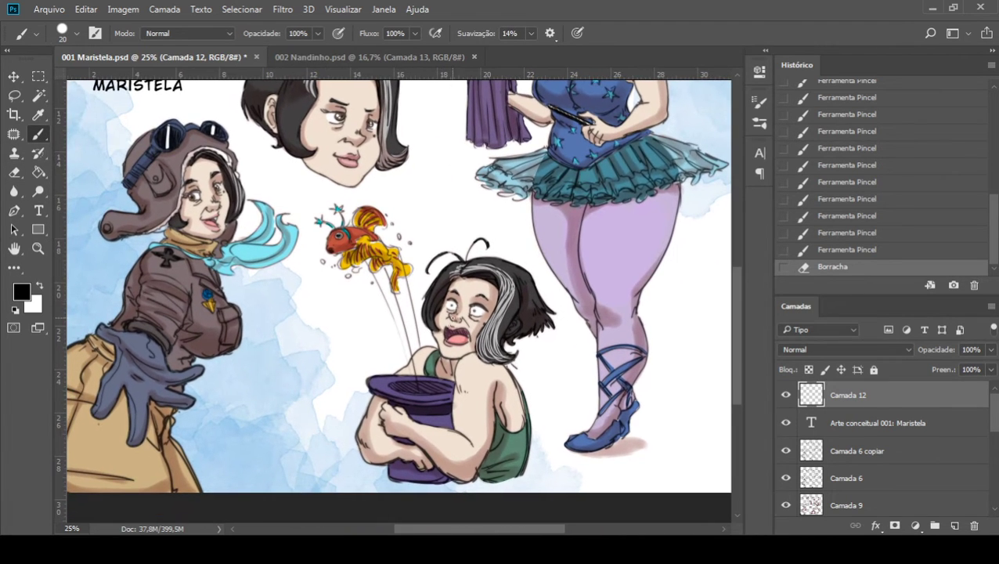
{"action": "scroll", "coordinate": [414, 301], "scroll_direction": "up", "scroll_amount": 1}
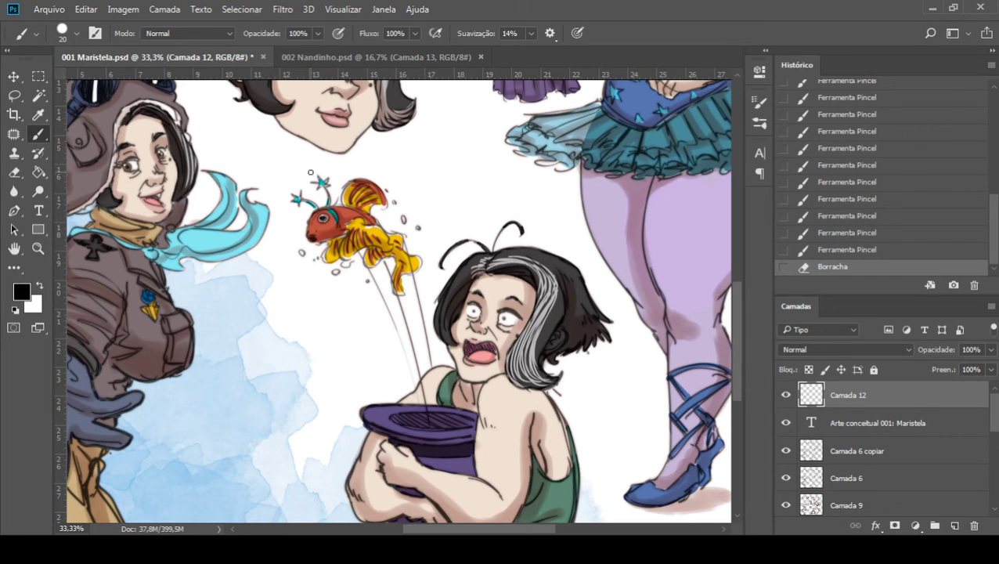
{"action": "mouse_move", "coordinate": [310, 172]}
{"action": "left_mouse_down"}
{"action": "mouse_move", "coordinate": [281, 229]}
{"action": "mouse_move", "coordinate": [352, 307]}
{"action": "mouse_move", "coordinate": [439, 271]}
{"action": "mouse_move", "coordinate": [329, 166]}
{"action": "left_mouse_up"}
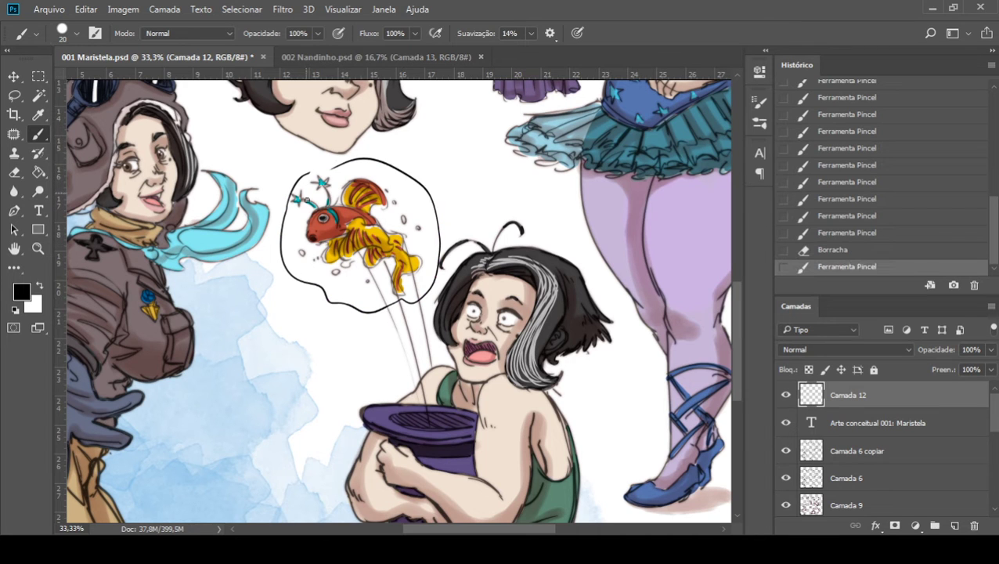
Step: Erase the circle around the fish with the Eraser
{"action": "key", "text": "ctrl+minus"}
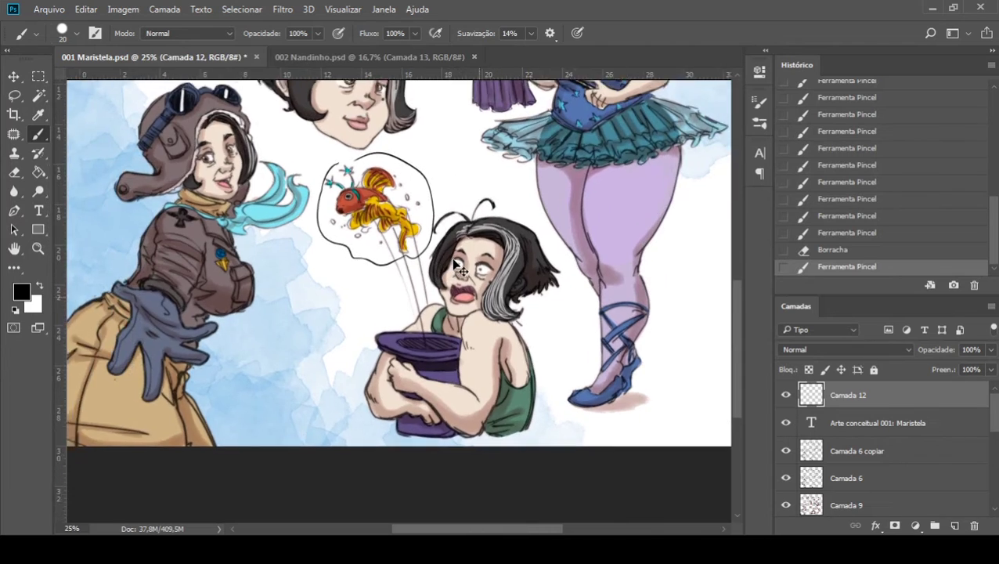
{"action": "key", "text": "ctrl+minus"}
{"action": "left_click", "coordinate": [14, 172]}
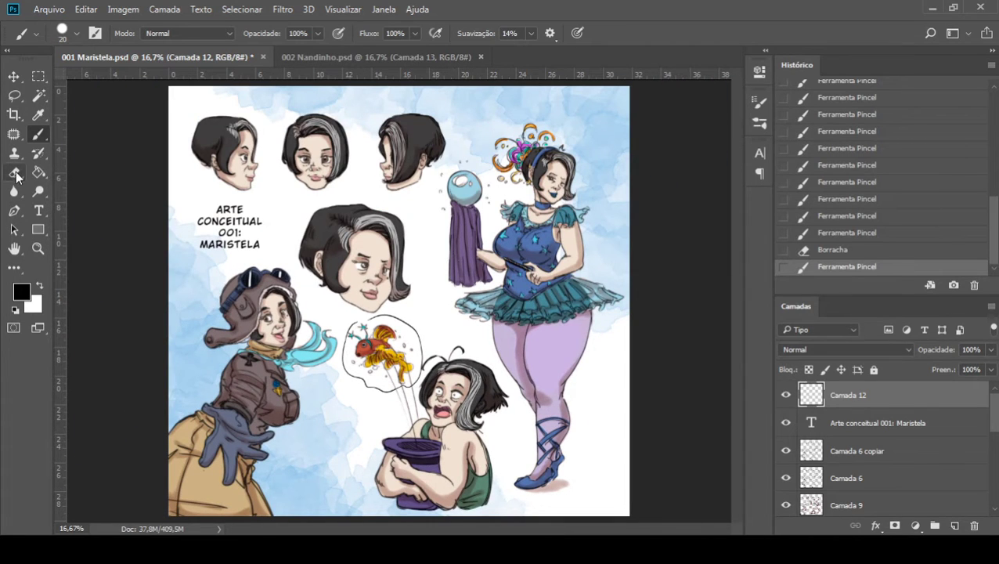
{"action": "mouse_move", "coordinate": [396, 317]}
{"action": "left_mouse_down"}
{"action": "mouse_move", "coordinate": [361, 377]}
{"action": "mouse_move", "coordinate": [354, 344]}
{"action": "left_mouse_up"}
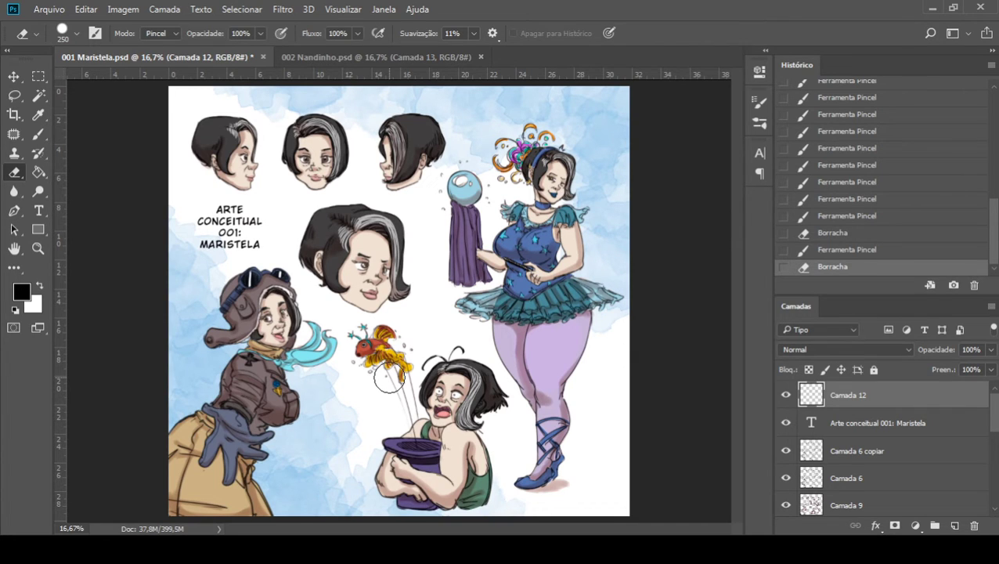
Step: Outline the large three-quarter head with loose Brush strokes and inspect its face and hair up close
{"action": "scroll", "coordinate": [389, 379], "scroll_direction": "up", "scroll_amount": 4}
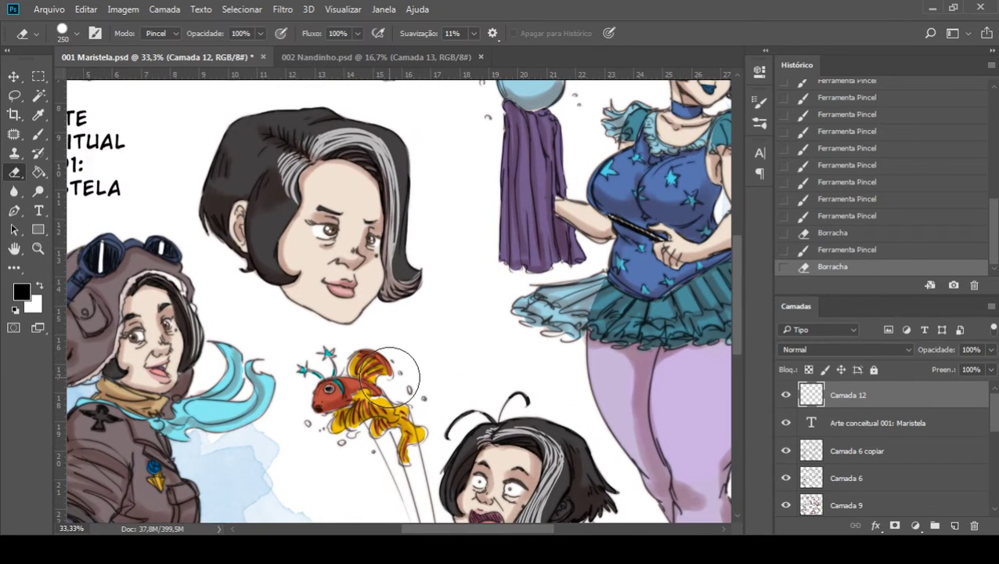
{"action": "left_click", "coordinate": [38, 133]}
{"action": "mouse_move", "coordinate": [209, 115]}
{"action": "left_mouse_down"}
{"action": "mouse_move", "coordinate": [268, 139]}
{"action": "mouse_move", "coordinate": [292, 163]}
{"action": "mouse_move", "coordinate": [285, 179]}
{"action": "mouse_move", "coordinate": [343, 366]}
{"action": "mouse_move", "coordinate": [536, 284]}
{"action": "left_mouse_up"}
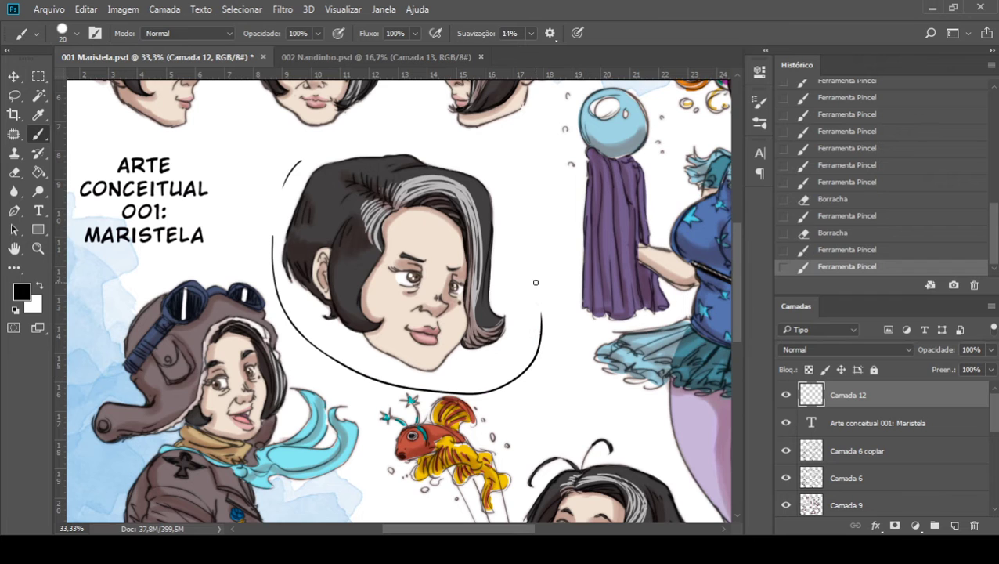
{"action": "mouse_move", "coordinate": [331, 137]}
{"action": "left_mouse_down"}
{"action": "mouse_move", "coordinate": [524, 189]}
{"action": "mouse_move", "coordinate": [529, 263]}
{"action": "left_mouse_up"}
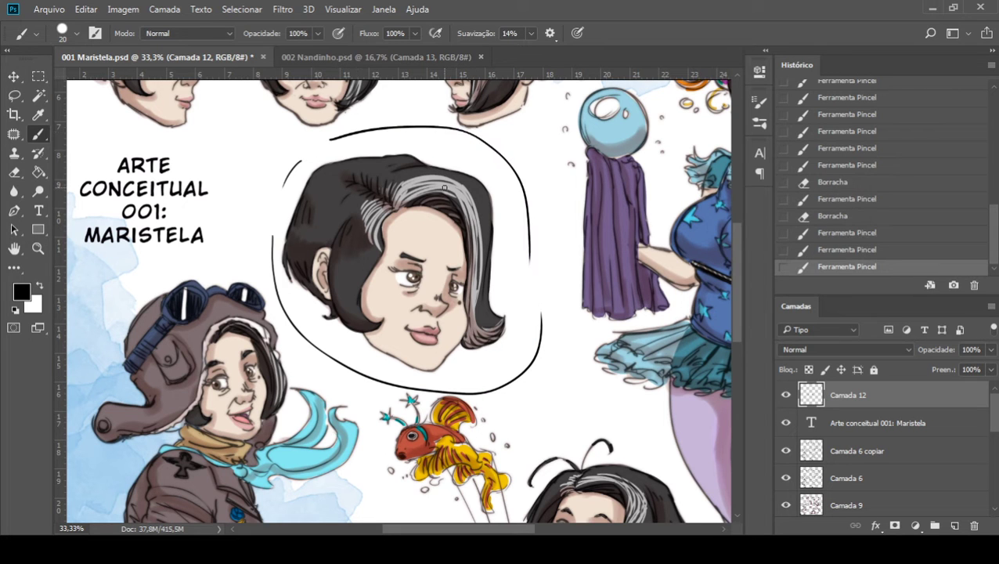
{"action": "scroll", "coordinate": [444, 188], "scroll_direction": "up", "scroll_amount": 1}
{"action": "scroll", "coordinate": [444, 187], "scroll_direction": "up", "scroll_amount": 3}
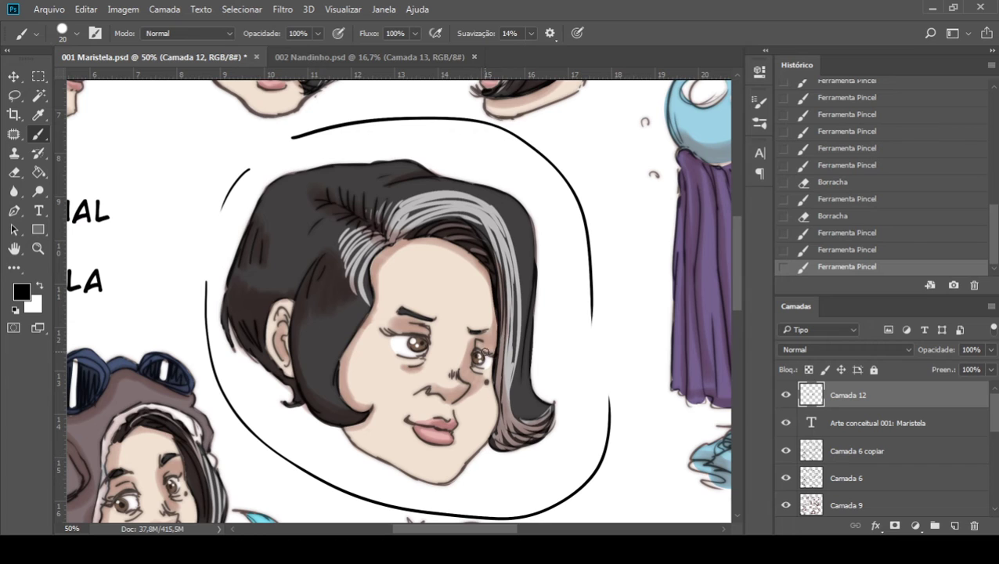
{"action": "left_click_drag", "start_coordinate": [486, 221], "coordinate": [483, 178]}
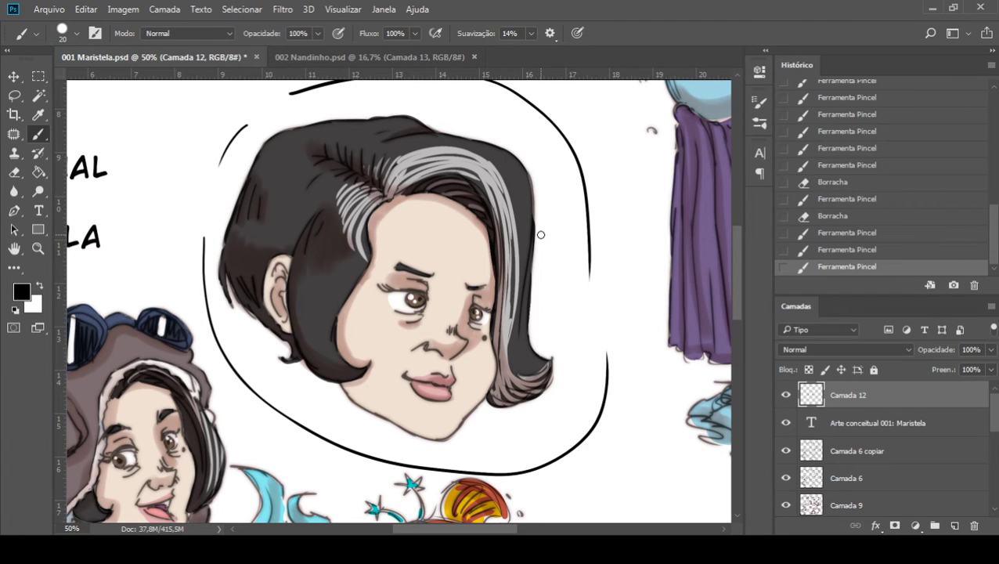
Step: Erase the outline strokes around the large three-quarter head
{"action": "left_click", "coordinate": [15, 172]}
{"action": "key", "text": "ctrl+minus"}
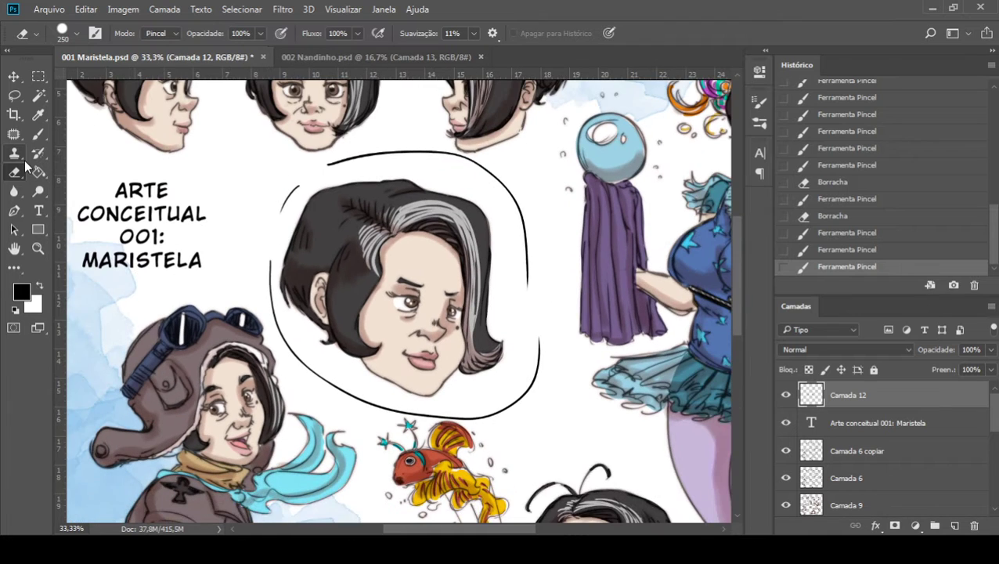
{"action": "mouse_move", "coordinate": [345, 168]}
{"action": "left_mouse_down"}
{"action": "mouse_move", "coordinate": [290, 205]}
{"action": "mouse_move", "coordinate": [472, 416]}
{"action": "mouse_move", "coordinate": [395, 152]}
{"action": "mouse_move", "coordinate": [356, 154]}
{"action": "left_mouse_up"}
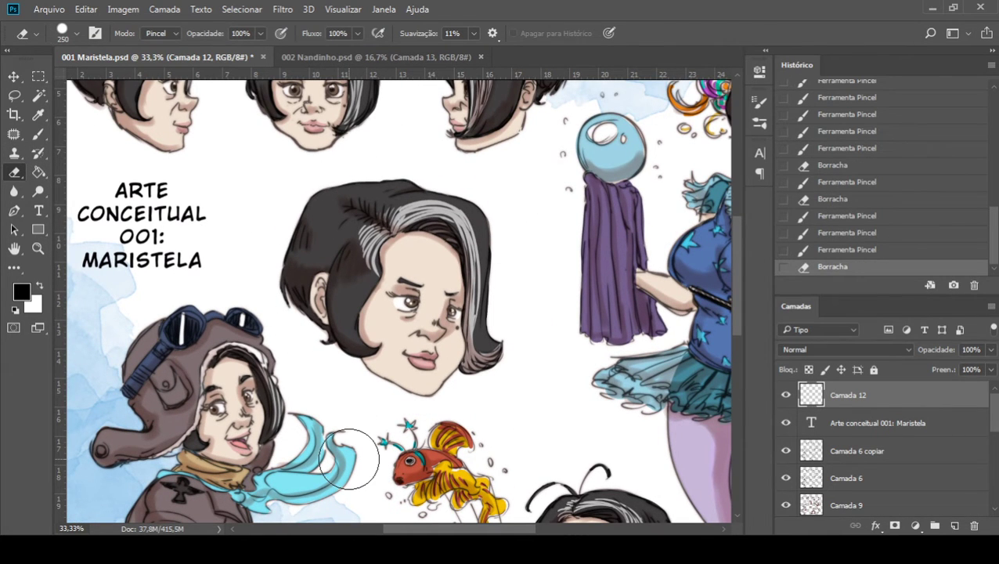
Step: Reduce the Eraser to 100 px on the Maristela sheet and switch to the 002 Nandinho.psd document
{"action": "key", "text": "ctrl+minus"}
{"action": "key", "text": "ctrl+minus"}
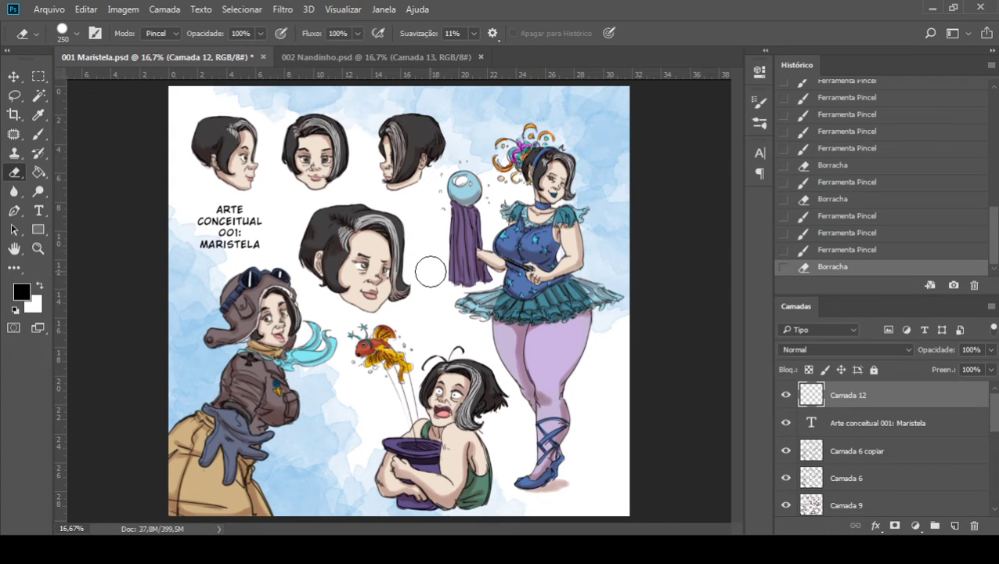
{"action": "key", "text": "bracketleft"}
{"action": "key", "text": "bracketleft"}
{"action": "key", "text": "bracketleft"}
{"action": "key", "text": "bracketleft"}
{"action": "key", "text": "bracketleft"}
{"action": "left_click", "coordinate": [338, 58]}
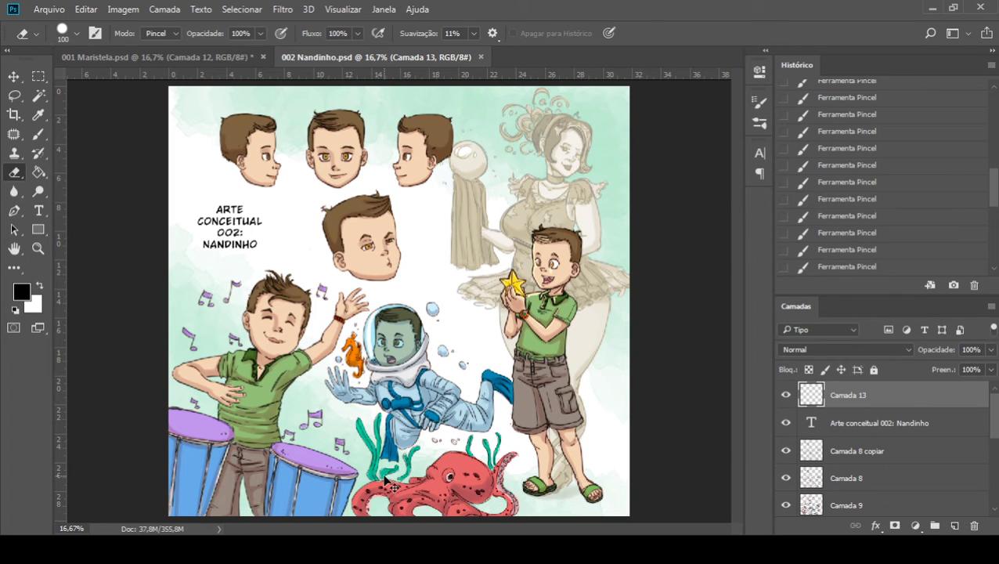
{"action": "key", "text": "ctrl+plus"}
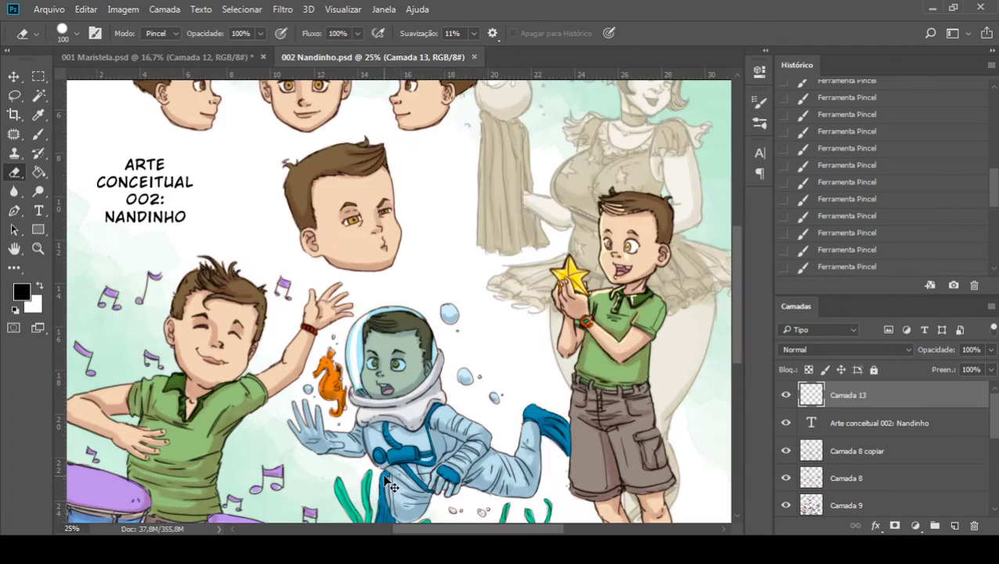
{"action": "key", "text": "ctrl+minus"}
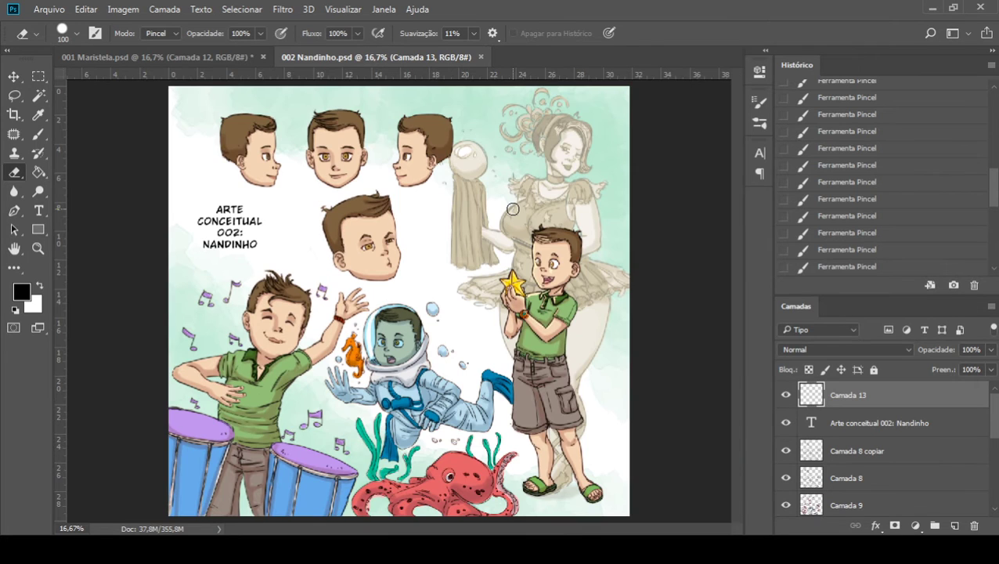
Step: Draw a Brush arrow pointing at the face of the faded dancer behind the standing boy
{"action": "left_click", "coordinate": [37, 133]}
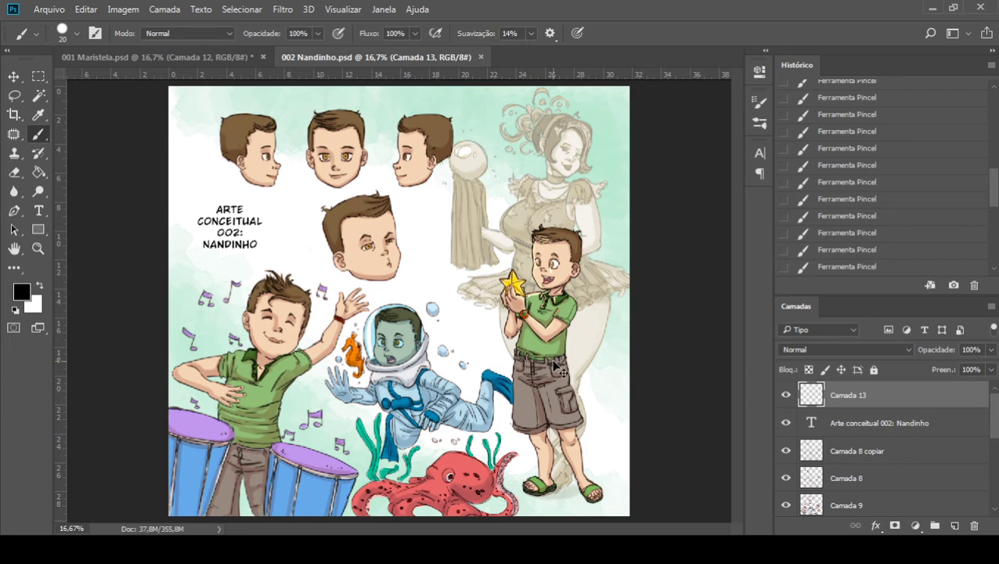
{"action": "key", "text": "ctrl+plus"}
{"action": "mouse_move", "coordinate": [564, 213]}
{"action": "left_mouse_down"}
{"action": "mouse_move", "coordinate": [432, 231]}
{"action": "mouse_move", "coordinate": [478, 305]}
{"action": "left_mouse_up"}
{"action": "left_click_drag", "start_coordinate": [414, 153], "coordinate": [422, 175]}
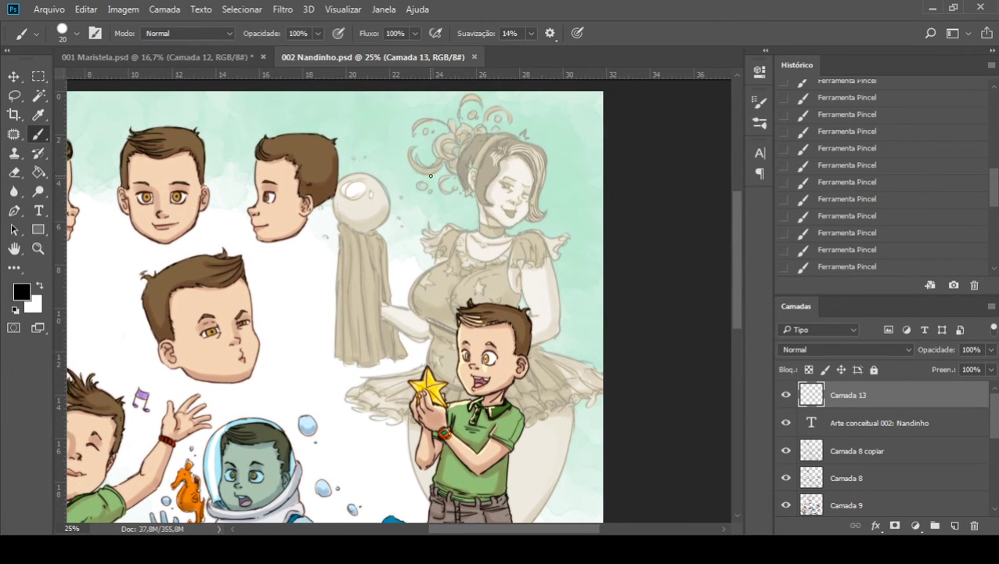
{"action": "mouse_move", "coordinate": [583, 153]}
{"action": "left_mouse_down"}
{"action": "mouse_move", "coordinate": [555, 197]}
{"action": "mouse_move", "coordinate": [564, 194]}
{"action": "left_mouse_up"}
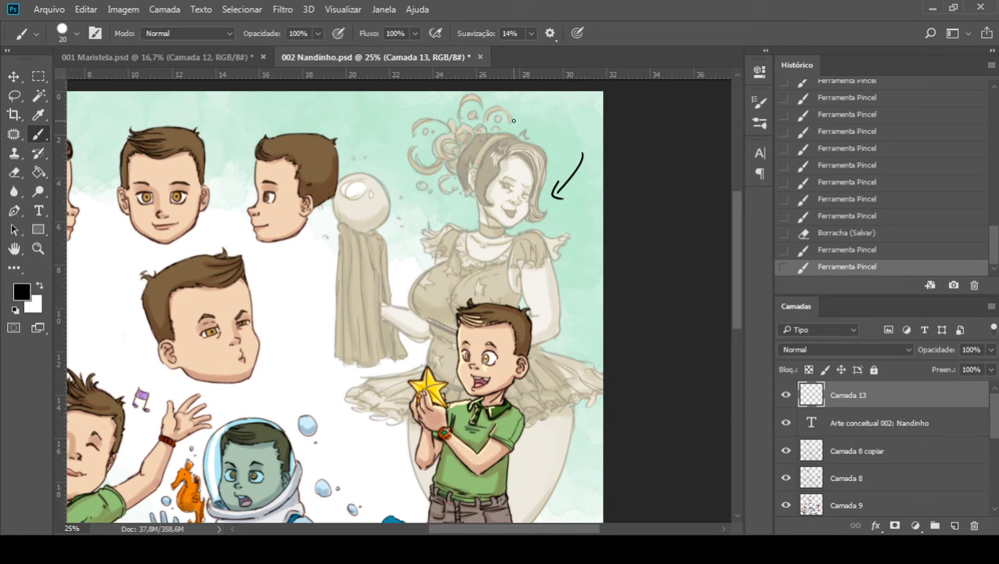
Step: Draw an arrow pointing at the standing boy's waist and, with a 25 px Brush, circles over the dancer's hair curls
{"action": "scroll", "coordinate": [423, 238], "scroll_direction": "down", "scroll_amount": 5}
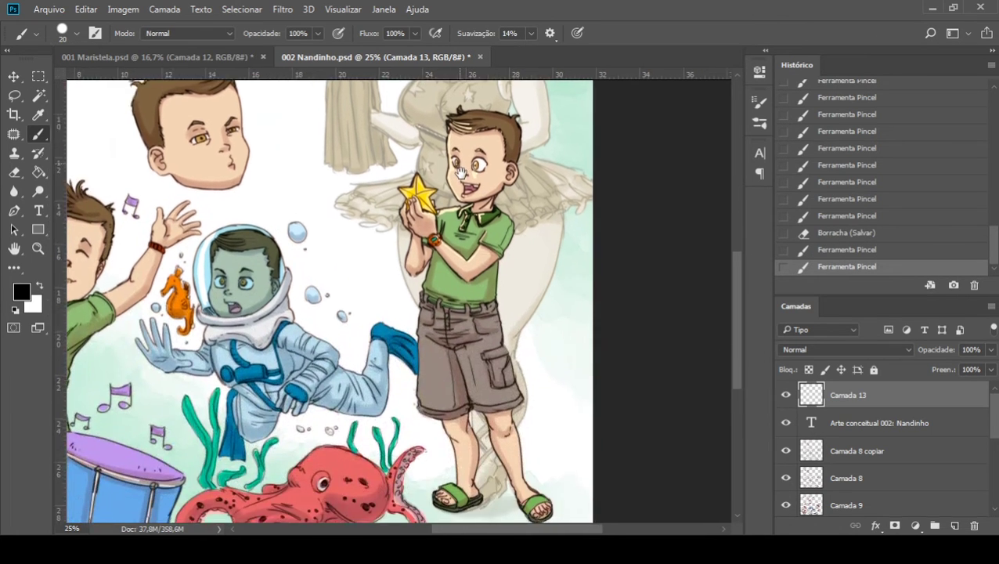
{"action": "scroll", "coordinate": [470, 314], "scroll_direction": "up", "scroll_amount": 4}
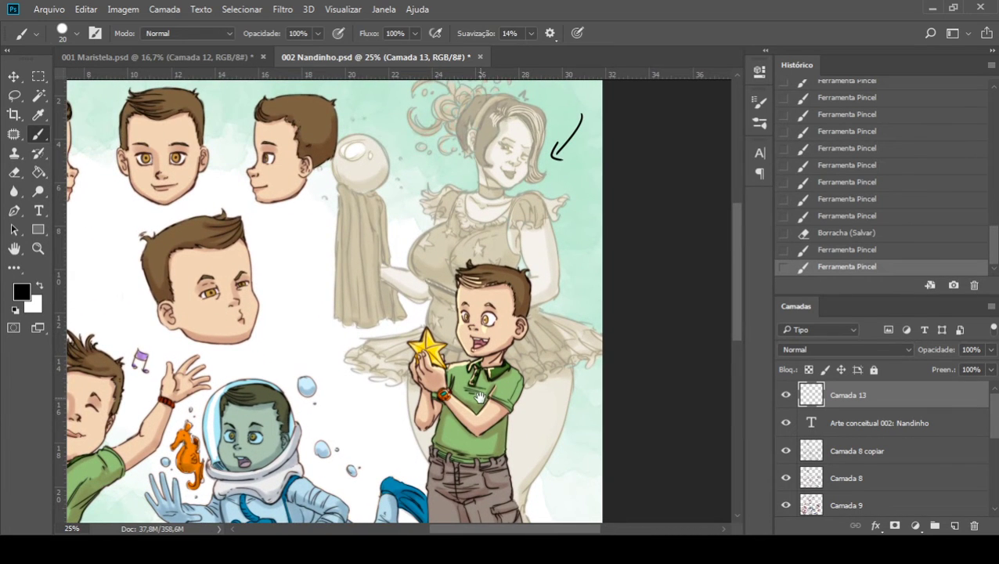
{"action": "left_click_drag", "start_coordinate": [469, 312], "coordinate": [444, 270]}
{"action": "mouse_move", "coordinate": [537, 423]}
{"action": "left_mouse_down"}
{"action": "mouse_move", "coordinate": [502, 386]}
{"action": "mouse_move", "coordinate": [504, 398]}
{"action": "left_mouse_up"}
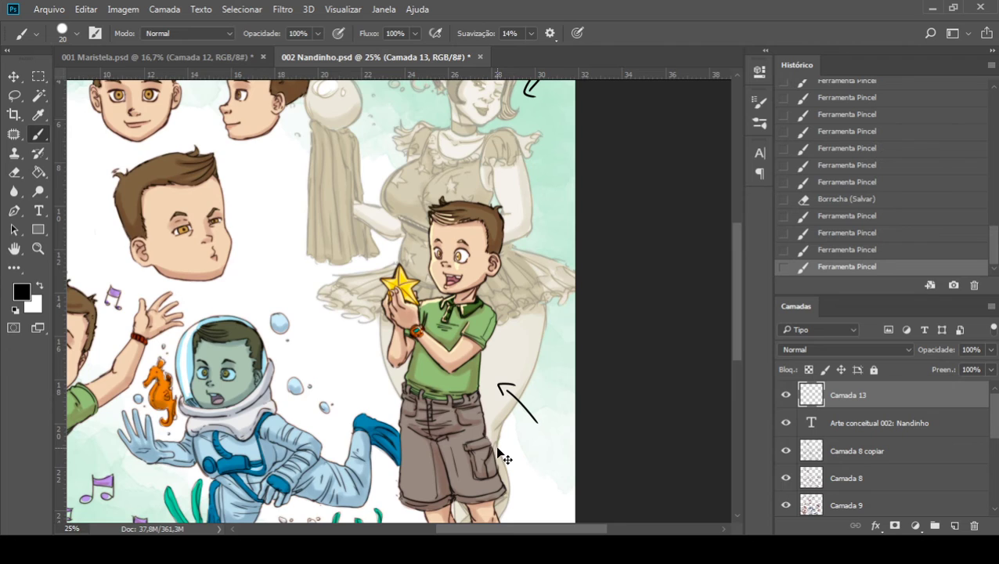
{"action": "key", "text": "ctrl+minus"}
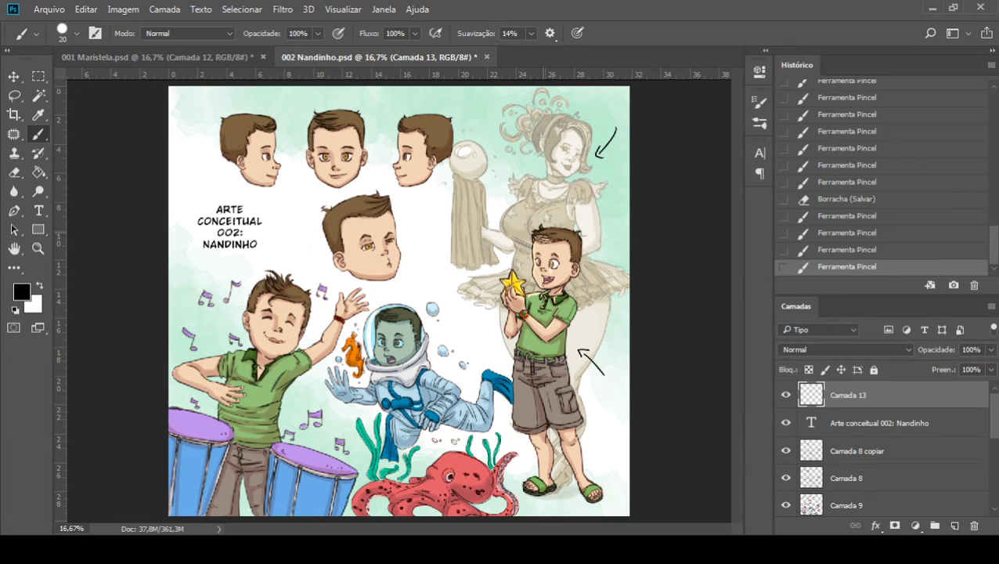
{"action": "key", "text": "bracketright"}
{"action": "mouse_move", "coordinate": [495, 88]}
{"action": "left_mouse_down"}
{"action": "mouse_move", "coordinate": [520, 89]}
{"action": "mouse_move", "coordinate": [492, 98]}
{"action": "mouse_move", "coordinate": [521, 110]}
{"action": "mouse_move", "coordinate": [501, 149]}
{"action": "mouse_move", "coordinate": [520, 118]}
{"action": "left_mouse_up"}
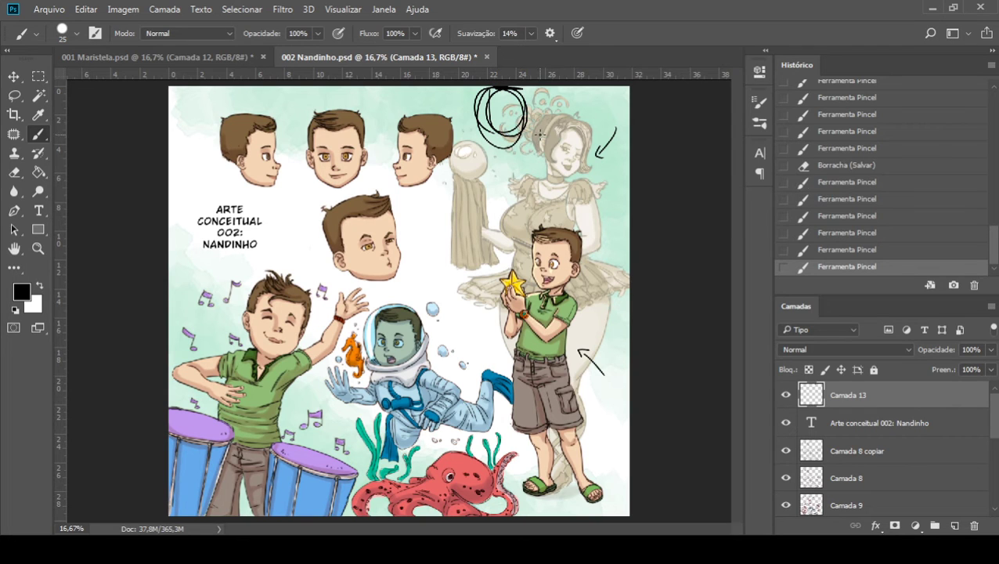
Step: Revert the history to the saved Eraser state, discarding the arrows and the circles drawn around the dancer's hair
{"action": "left_click", "coordinate": [852, 233]}
{"action": "left_click", "coordinate": [840, 218]}
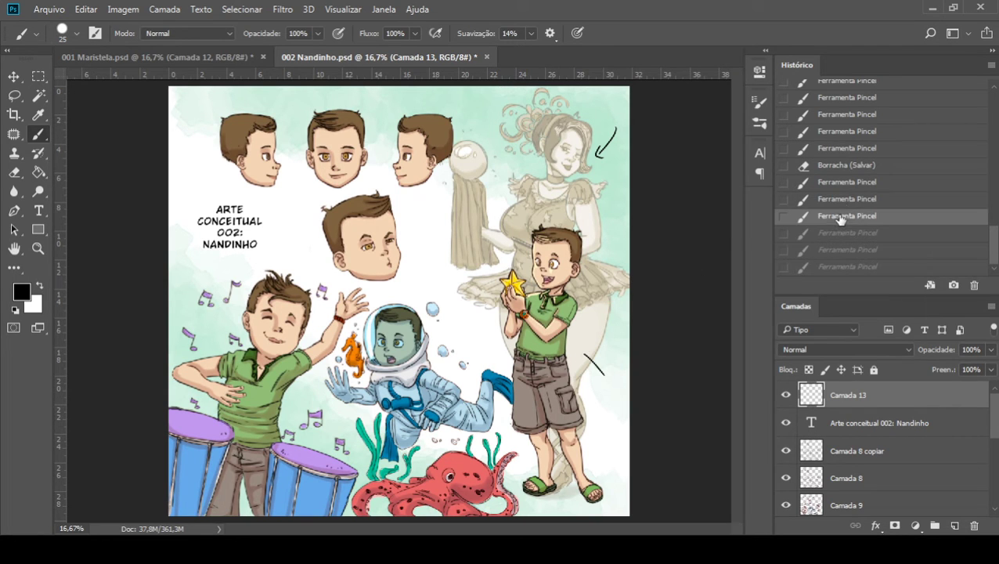
{"action": "left_click", "coordinate": [841, 201]}
{"action": "left_click", "coordinate": [840, 181]}
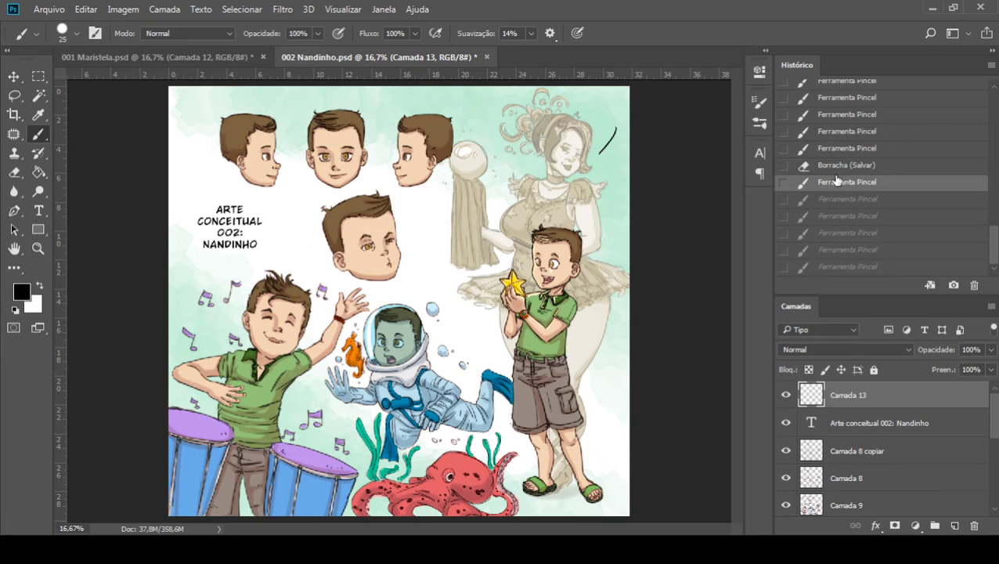
{"action": "left_click", "coordinate": [837, 165]}
{"action": "mouse_move", "coordinate": [501, 110]}
{"action": "left_mouse_down"}
{"action": "mouse_move", "coordinate": [523, 101]}
{"action": "mouse_move", "coordinate": [517, 145]}
{"action": "mouse_move", "coordinate": [494, 103]}
{"action": "mouse_move", "coordinate": [533, 118]}
{"action": "mouse_move", "coordinate": [507, 144]}
{"action": "left_mouse_up"}
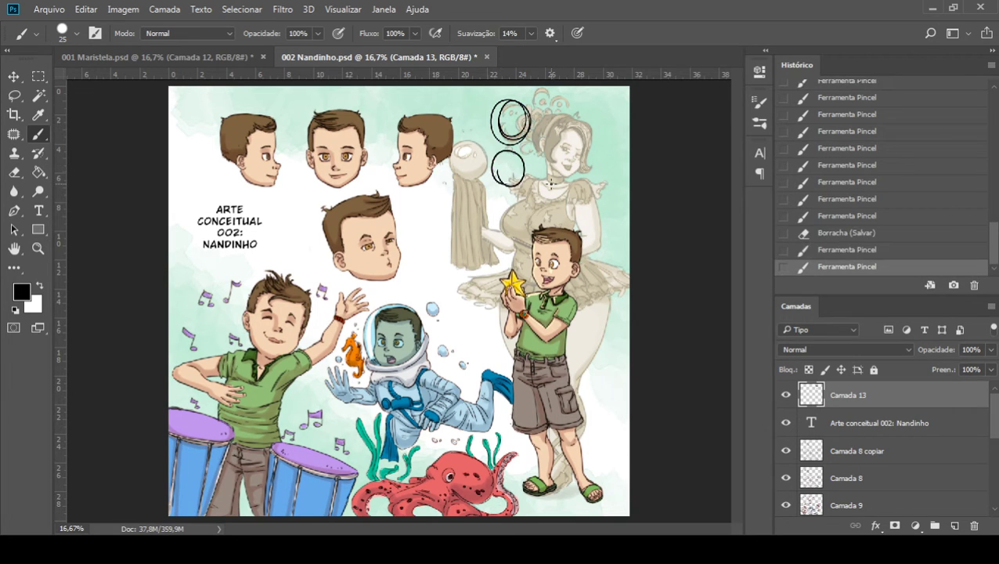
{"action": "left_click", "coordinate": [836, 233]}
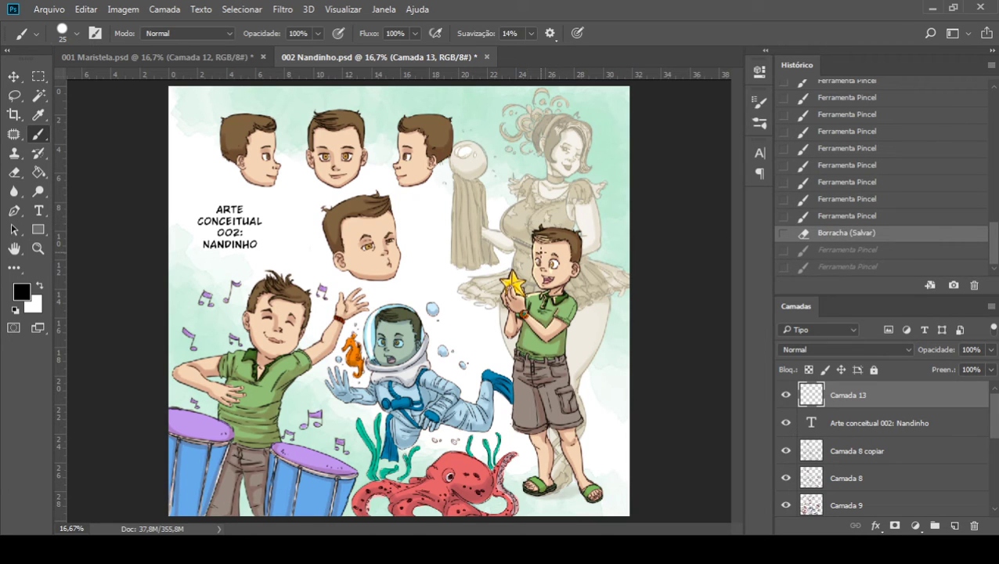
Step: Examine the standing boy holding the star and his proportions against the faded dancer behind him
{"action": "key", "text": "ctrl+plus"}
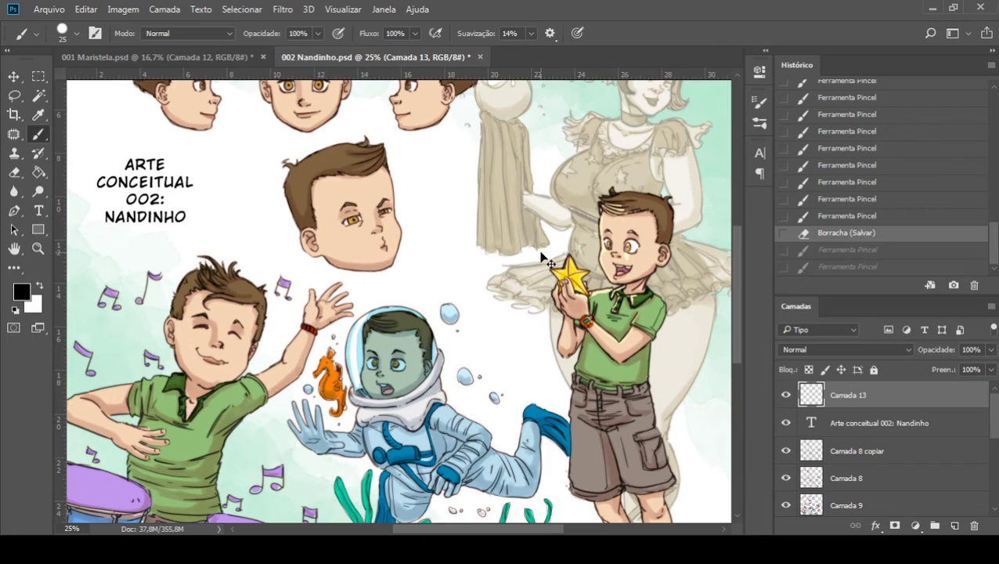
{"action": "left_click_drag", "start_coordinate": [610, 200], "coordinate": [501, 242]}
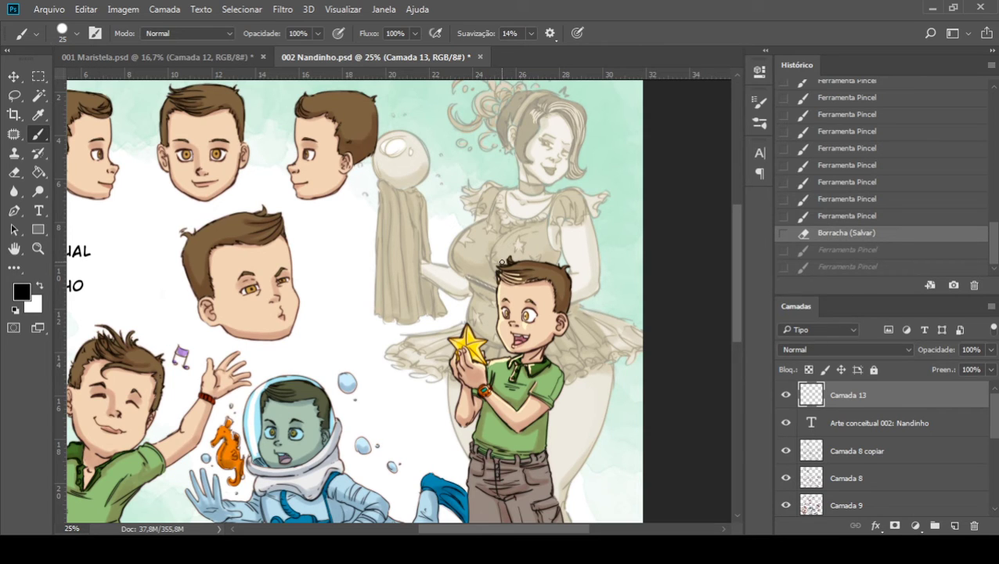
{"action": "key", "text": "ctrl+minus"}
{"action": "key", "text": "ctrl+minus"}
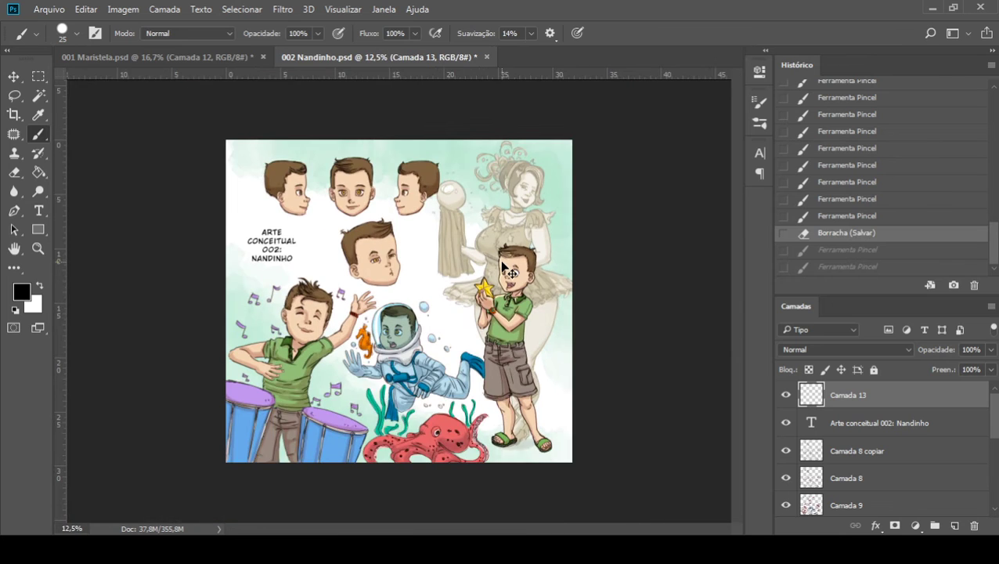
{"action": "key", "text": "ctrl+plus"}
{"action": "key", "text": "ctrl+plus"}
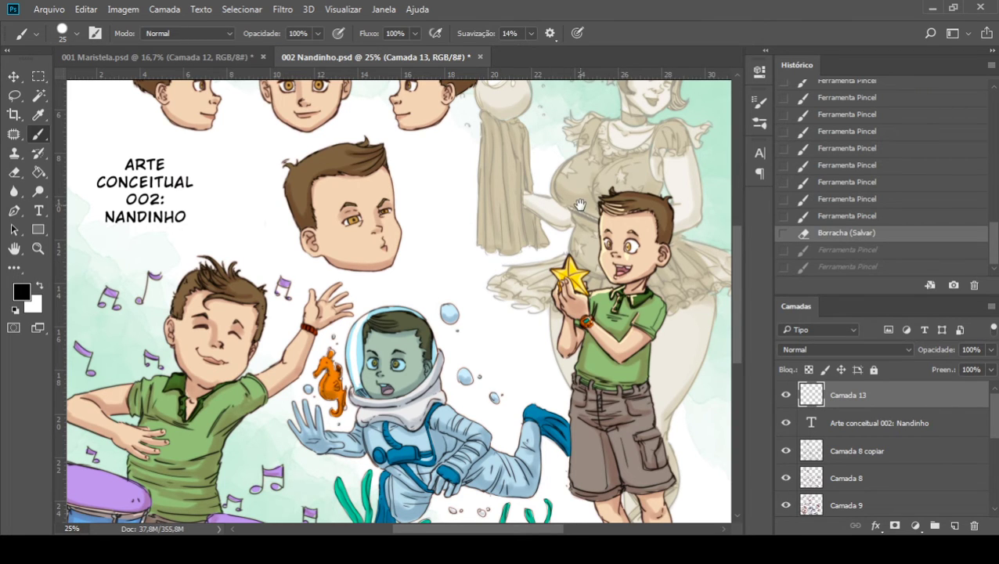
{"action": "scroll", "coordinate": [580, 206], "scroll_direction": "right", "scroll_amount": 5}
{"action": "scroll", "coordinate": [579, 205], "scroll_direction": "up", "scroll_amount": 2}
{"action": "scroll", "coordinate": [607, 221], "scroll_direction": "right", "scroll_amount": 2}
{"action": "scroll", "coordinate": [607, 221], "scroll_direction": "down", "scroll_amount": 6}
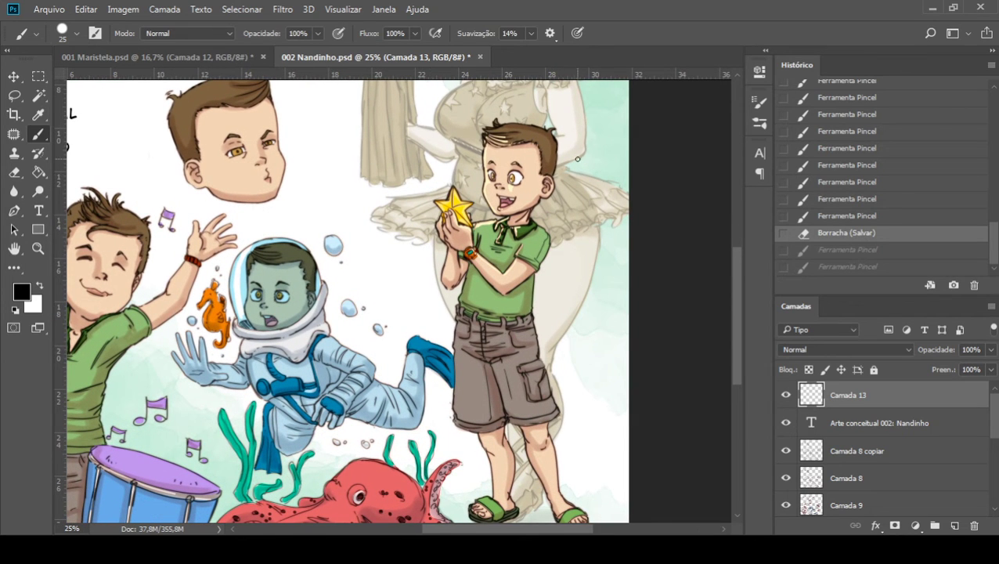
{"action": "left_click_drag", "start_coordinate": [581, 257], "coordinate": [578, 341]}
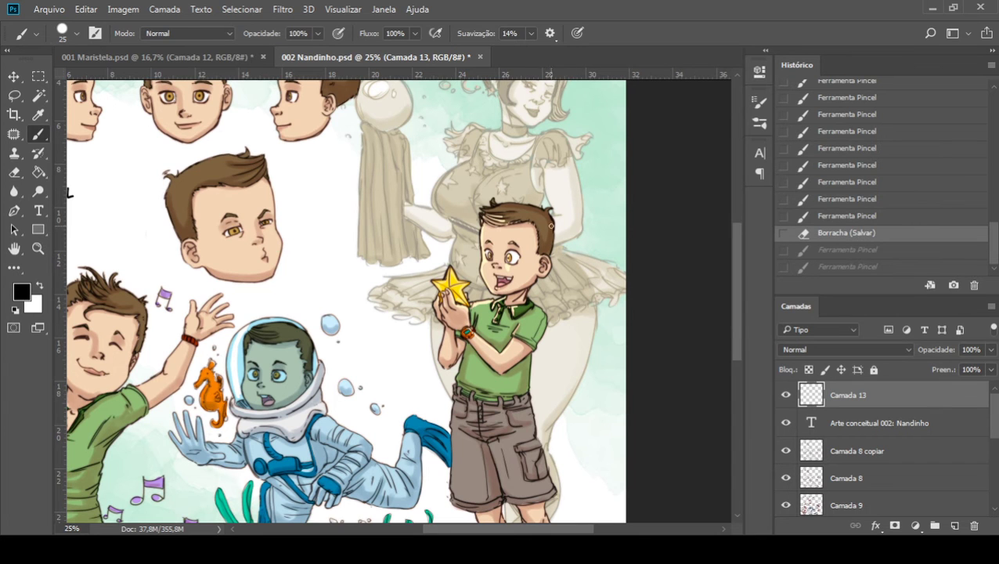
{"action": "left_click_drag", "start_coordinate": [560, 235], "coordinate": [566, 223]}
{"action": "scroll", "coordinate": [568, 234], "scroll_direction": "down", "scroll_amount": 2}
{"action": "scroll", "coordinate": [567, 227], "scroll_direction": "up", "scroll_amount": 1}
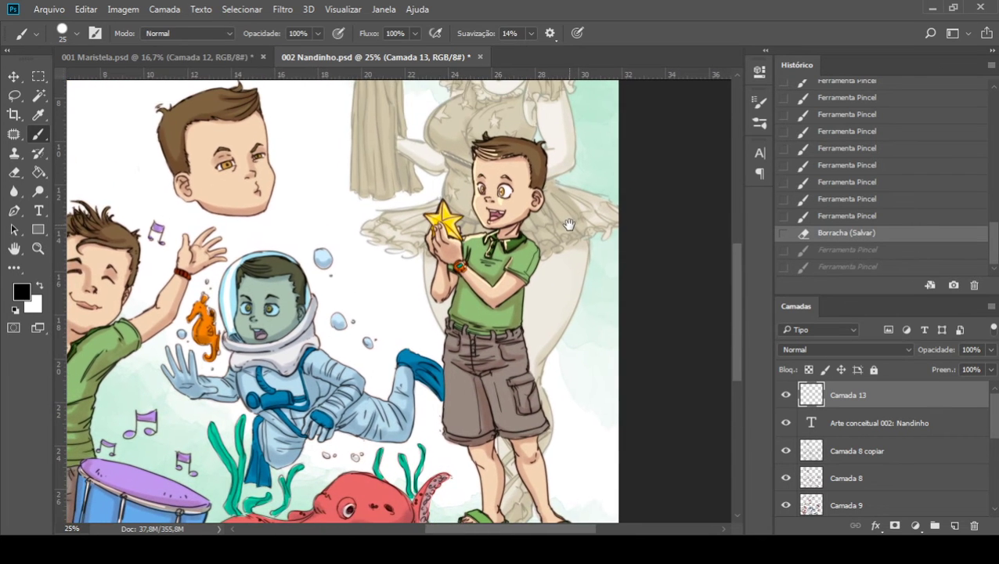
{"action": "key", "text": "ctrl+minus"}
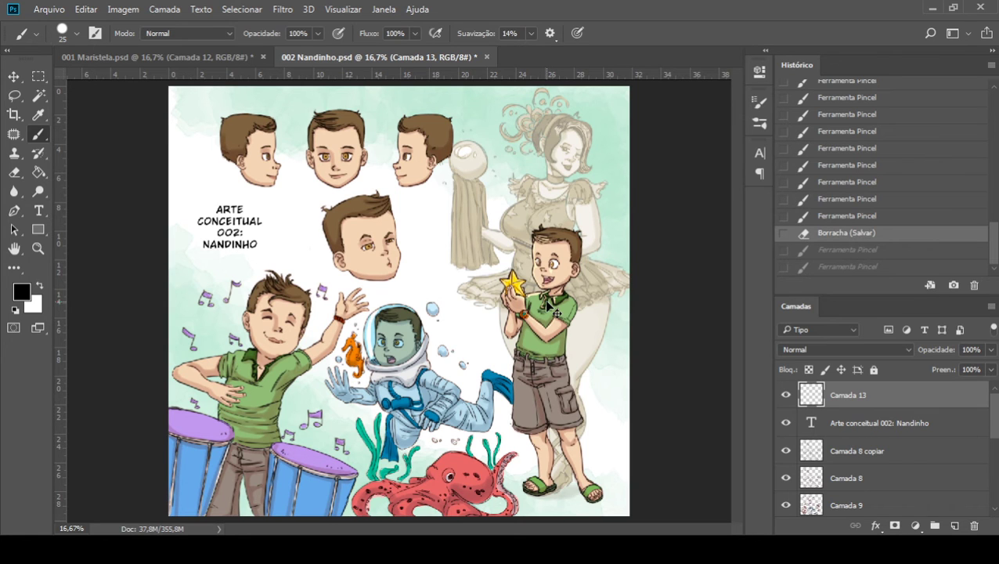
{"action": "key", "text": "ctrl+plus"}
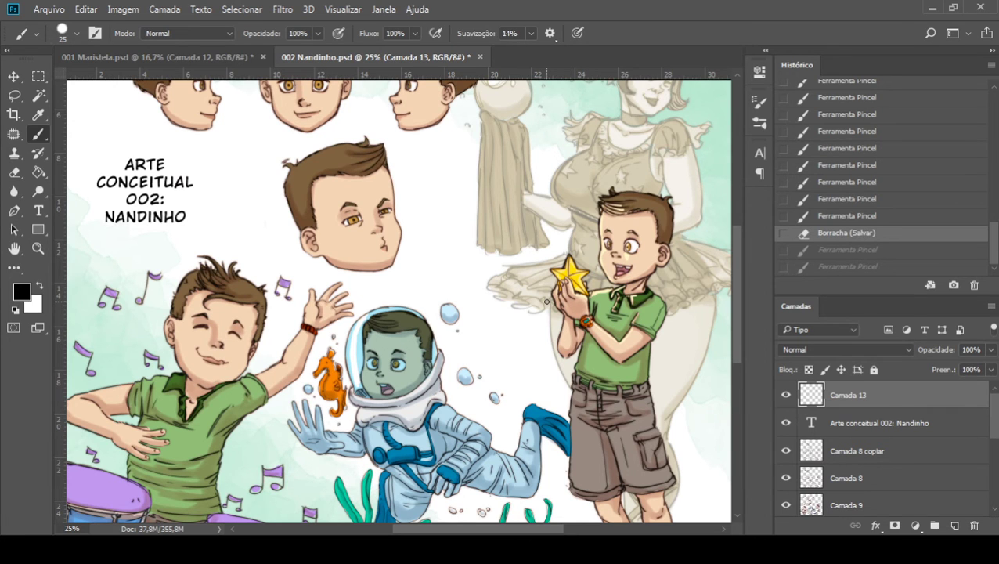
{"action": "scroll", "coordinate": [547, 305], "scroll_direction": "down", "scroll_amount": 1}
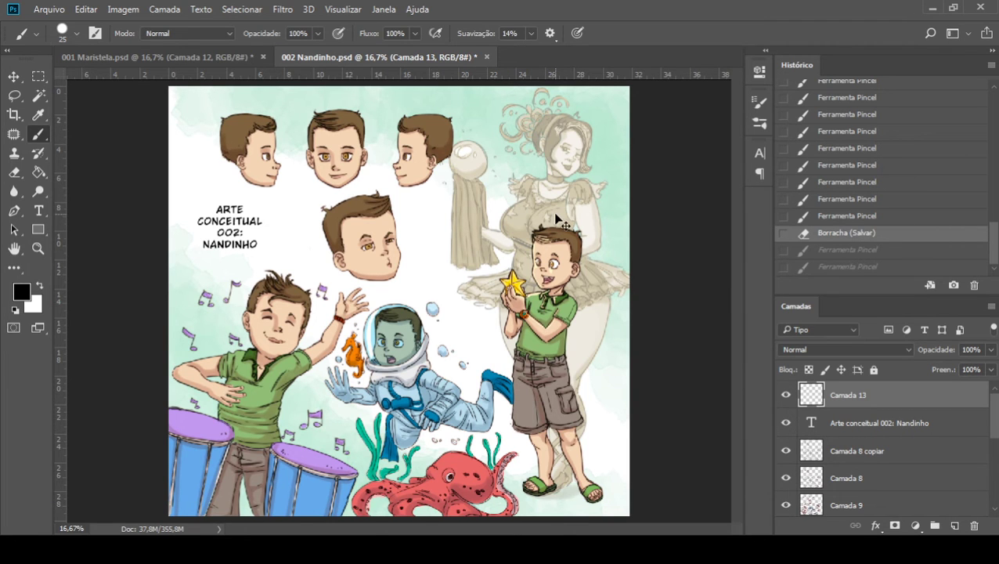
{"action": "key", "text": "ctrl+plus"}
{"action": "left_click_drag", "start_coordinate": [604, 239], "coordinate": [488, 261]}
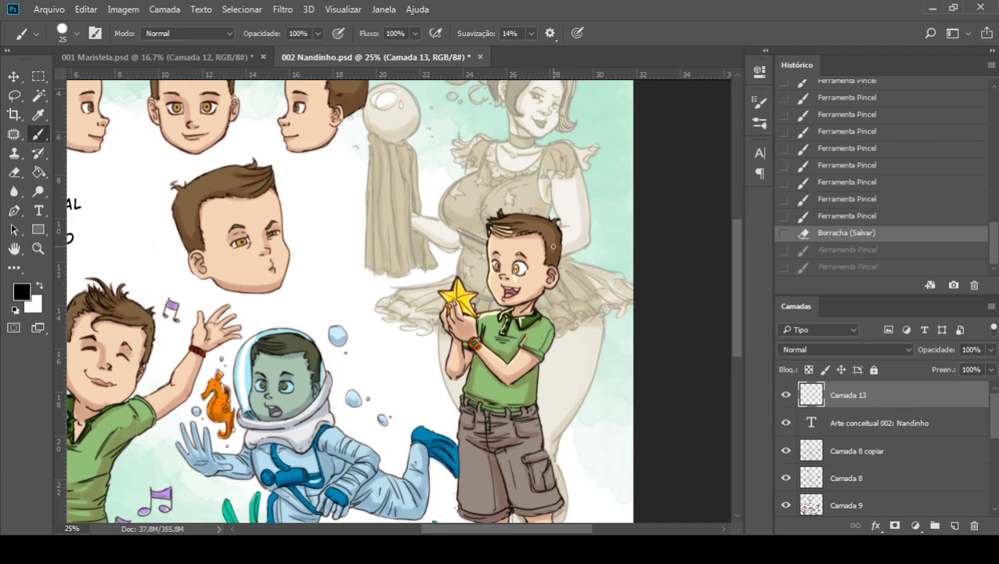
{"action": "mouse_move", "coordinate": [566, 285]}
{"action": "left_mouse_down"}
{"action": "mouse_move", "coordinate": [546, 182]}
{"action": "mouse_move", "coordinate": [549, 196]}
{"action": "left_mouse_up"}
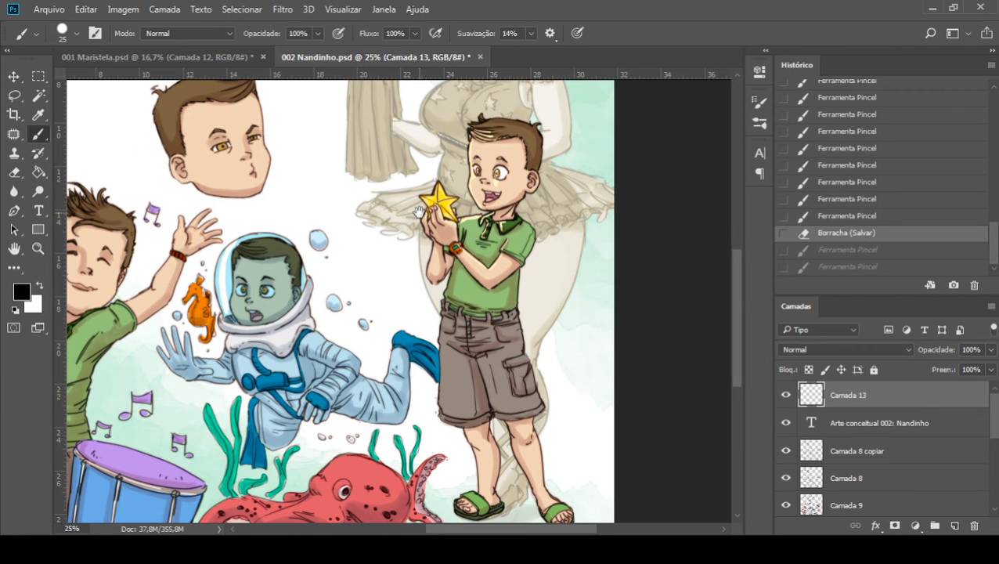
Step: Draw a large Brush circle around the boy's three-quarter head below the head row and inspect it up close
{"action": "left_click_drag", "start_coordinate": [412, 223], "coordinate": [490, 294]}
{"action": "left_click_drag", "start_coordinate": [433, 209], "coordinate": [529, 272]}
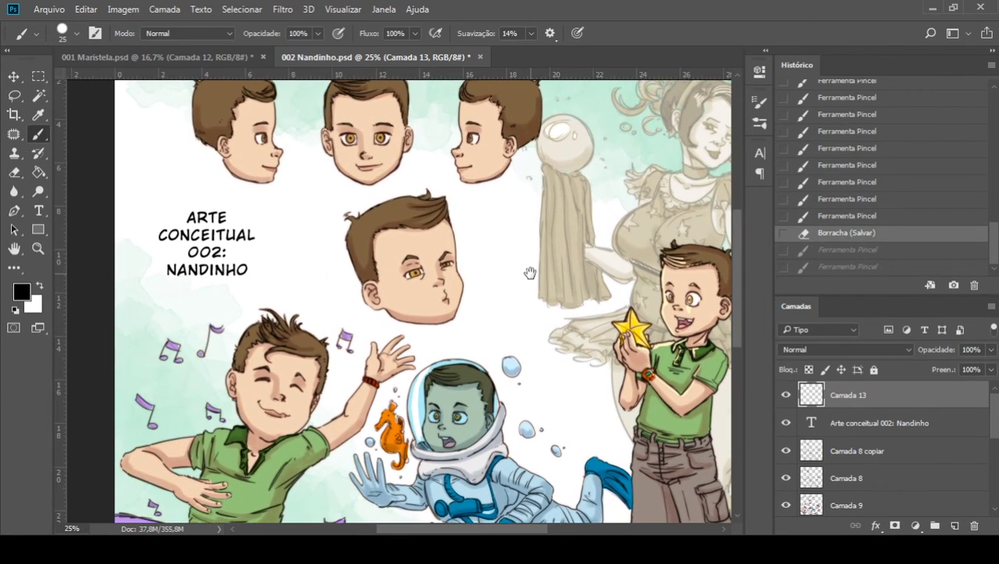
{"action": "key", "text": "ctrl+plus"}
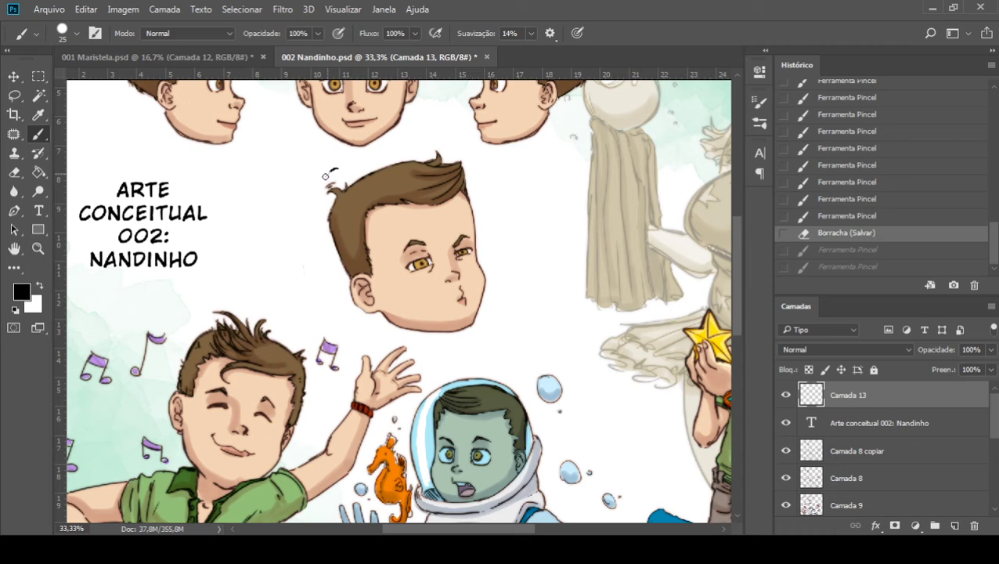
{"action": "mouse_move", "coordinate": [337, 168]}
{"action": "left_mouse_down"}
{"action": "mouse_move", "coordinate": [452, 350]}
{"action": "mouse_move", "coordinate": [476, 153]}
{"action": "left_mouse_up"}
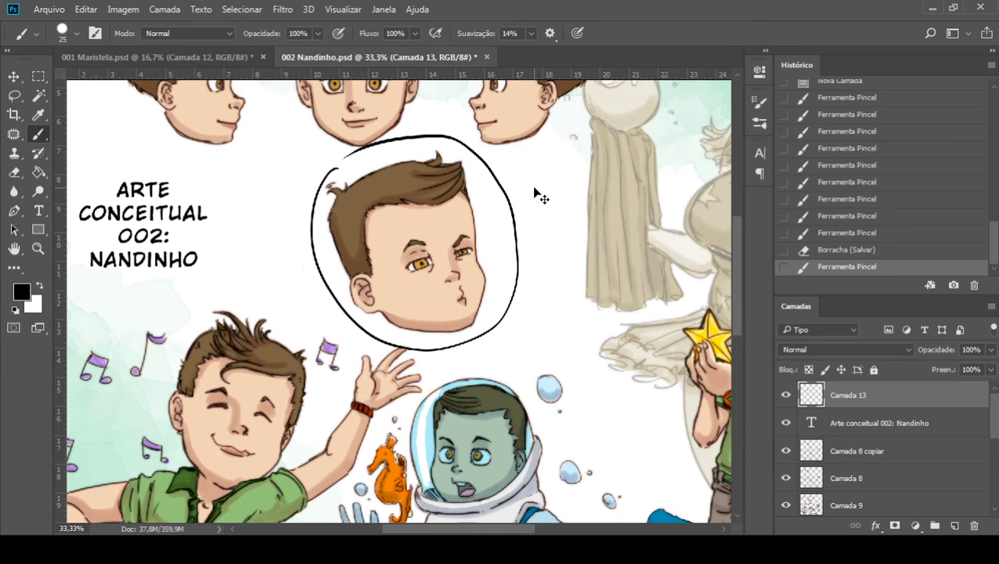
{"action": "key", "text": "ctrl+plus"}
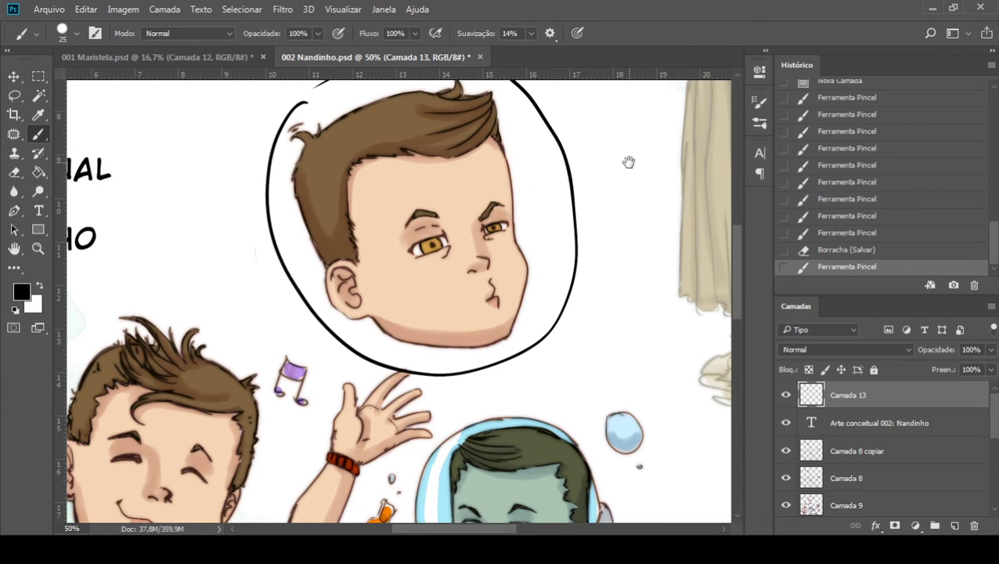
{"action": "scroll", "coordinate": [614, 238], "scroll_direction": "up", "scroll_amount": 3}
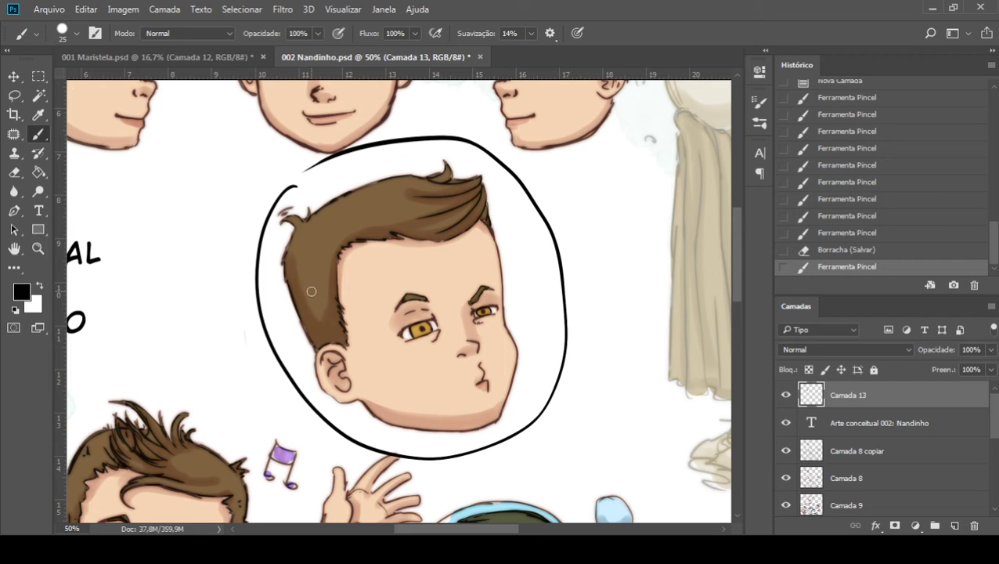
Step: Draw Brush circles around the diver boy's face and the drumming boy's face to compare their expressions
{"action": "scroll", "coordinate": [270, 361], "scroll_direction": "down", "scroll_amount": 5}
{"action": "scroll", "coordinate": [270, 361], "scroll_direction": "left", "scroll_amount": 3}
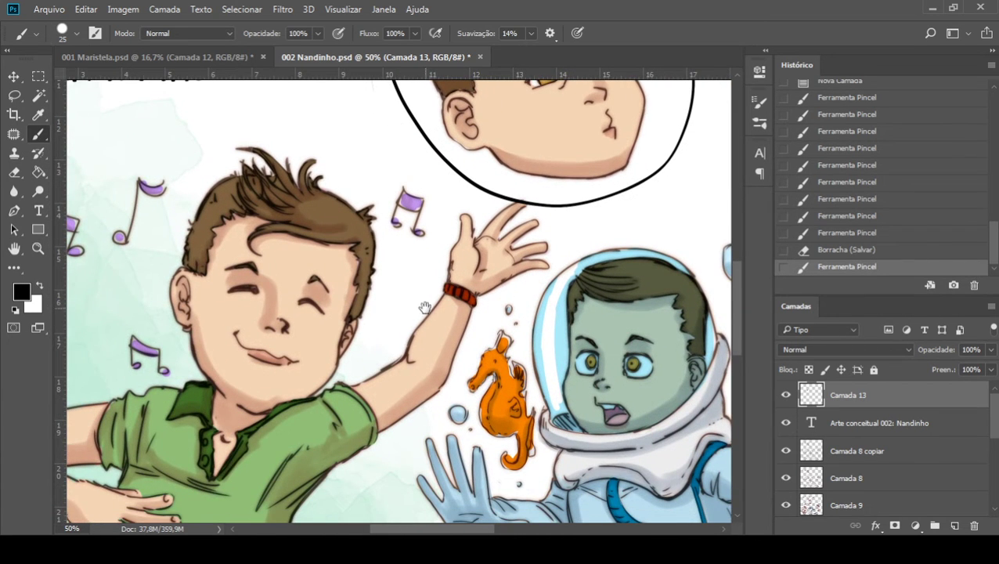
{"action": "scroll", "coordinate": [427, 315], "scroll_direction": "down", "scroll_amount": 3}
{"action": "scroll", "coordinate": [427, 315], "scroll_direction": "right", "scroll_amount": 3}
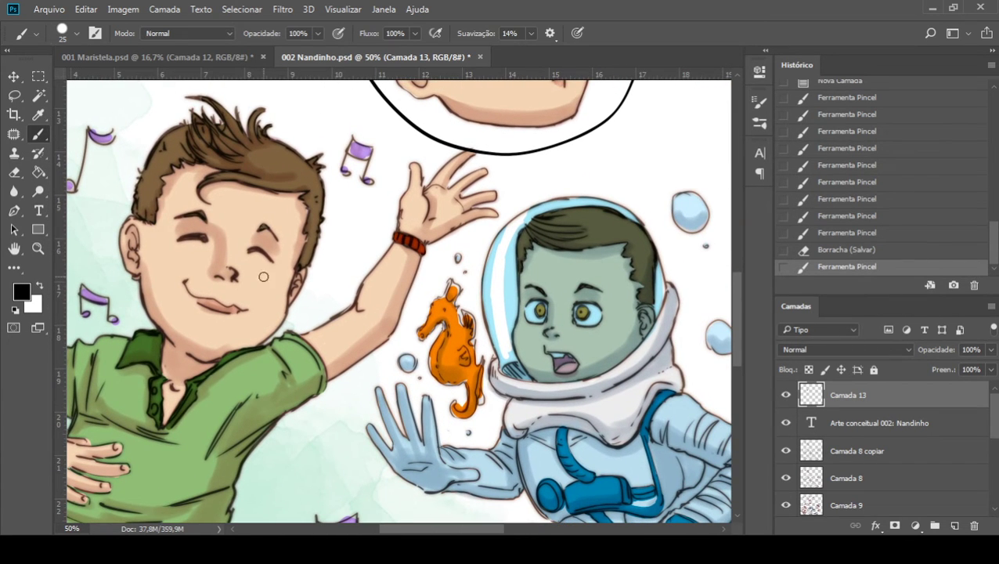
{"action": "mouse_move", "coordinate": [554, 372]}
{"action": "left_mouse_down"}
{"action": "mouse_move", "coordinate": [616, 374]}
{"action": "mouse_move", "coordinate": [558, 382]}
{"action": "left_mouse_up"}
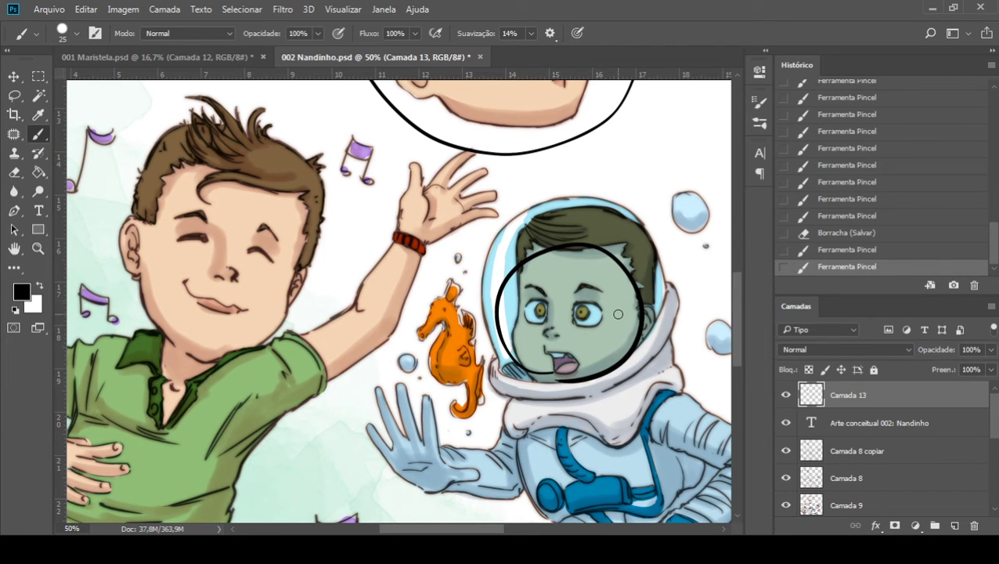
{"action": "mouse_move", "coordinate": [247, 205]}
{"action": "left_mouse_down"}
{"action": "mouse_move", "coordinate": [127, 230]}
{"action": "mouse_move", "coordinate": [262, 204]}
{"action": "left_mouse_up"}
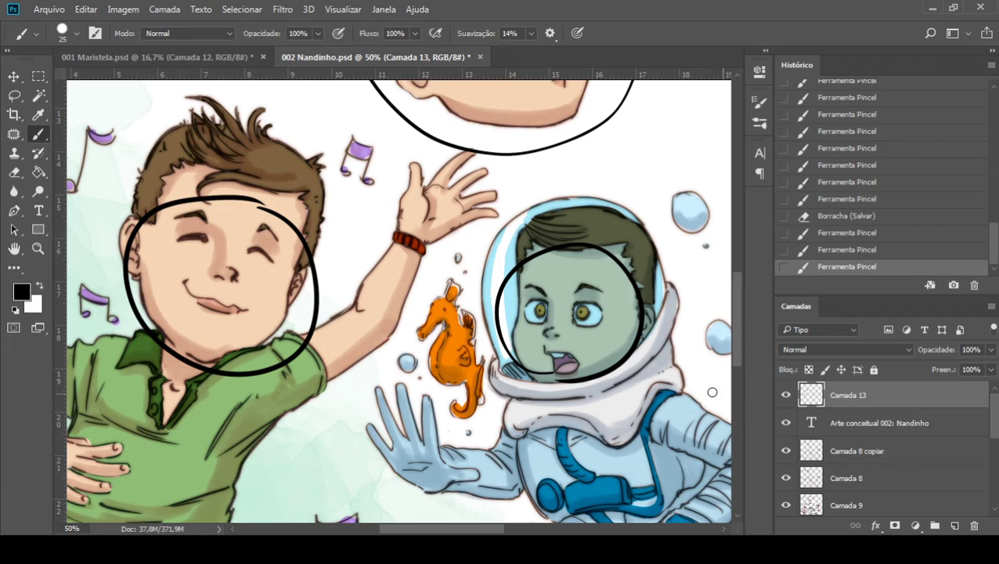
Step: Erase the circles around the drummer's, diver's and three-quarter heads with a 400 px Eraser, and reduce the Eraser size to 175 px
{"action": "key", "text": "ctrl+minus"}
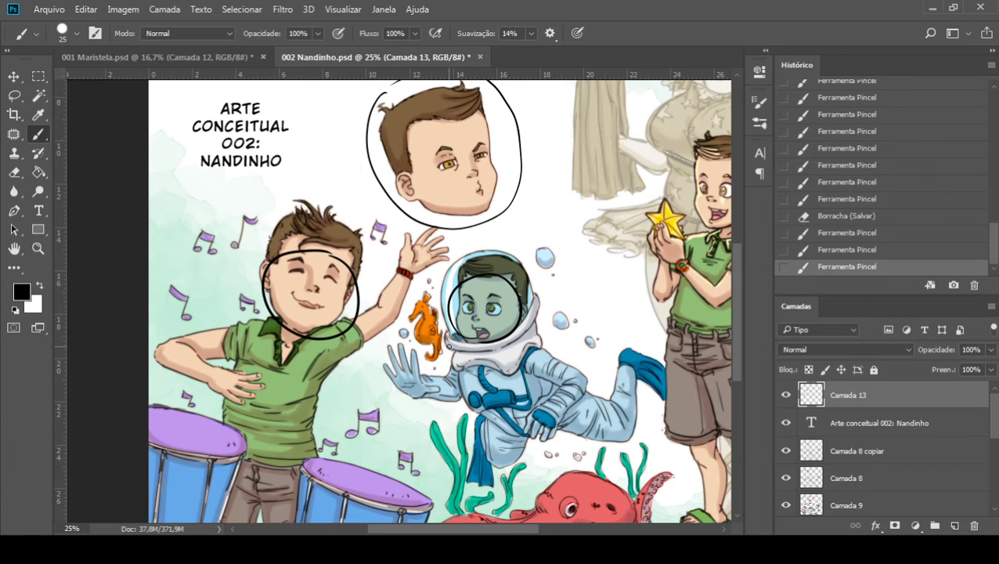
{"action": "left_click", "coordinate": [14, 172]}
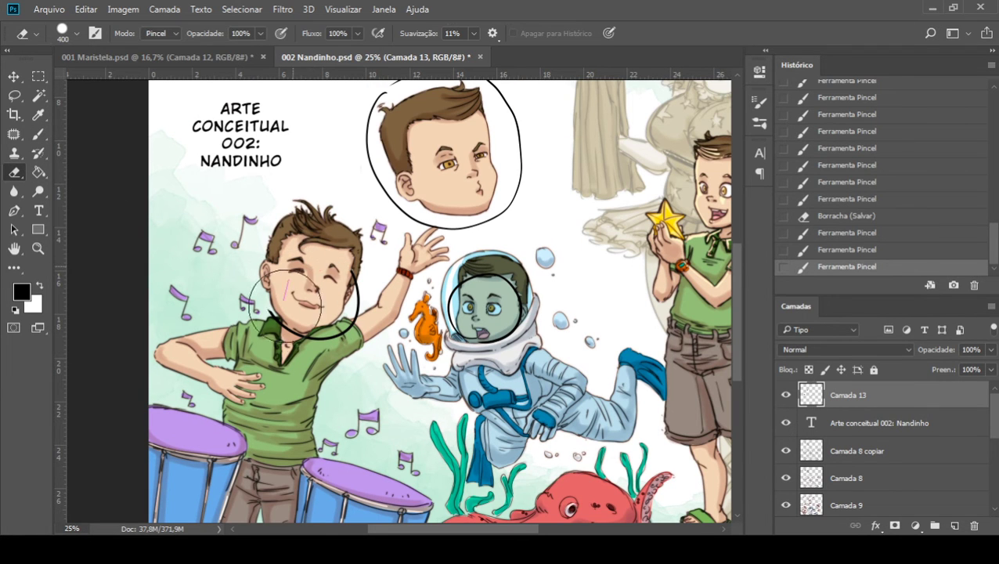
{"action": "left_click_drag", "start_coordinate": [286, 303], "coordinate": [322, 302]}
{"action": "left_click_drag", "start_coordinate": [474, 305], "coordinate": [498, 309]}
{"action": "scroll", "coordinate": [501, 256], "scroll_direction": "up", "scroll_amount": 3}
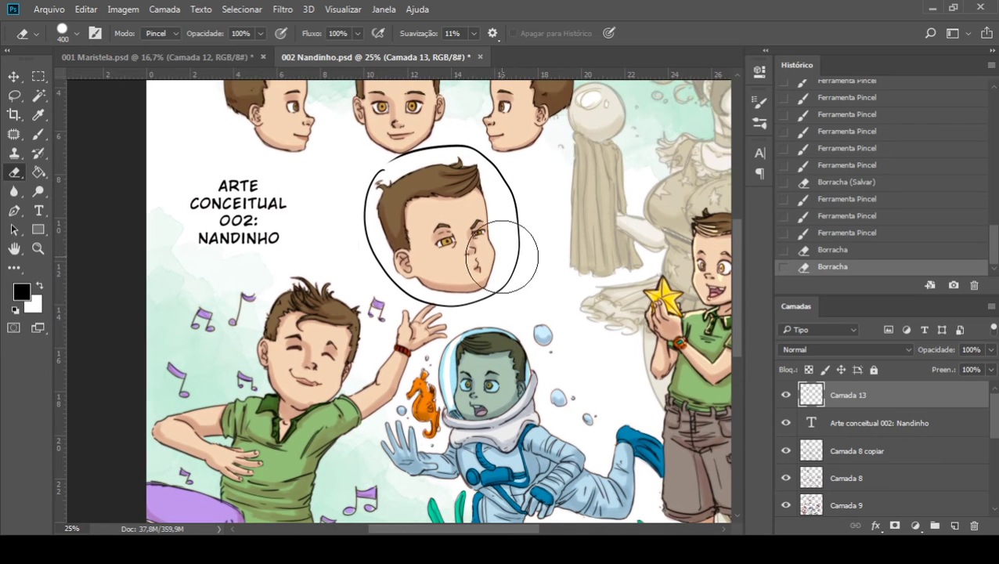
{"action": "mouse_move", "coordinate": [502, 256]}
{"action": "left_mouse_down"}
{"action": "mouse_move", "coordinate": [407, 280]}
{"action": "mouse_move", "coordinate": [495, 260]}
{"action": "left_mouse_up"}
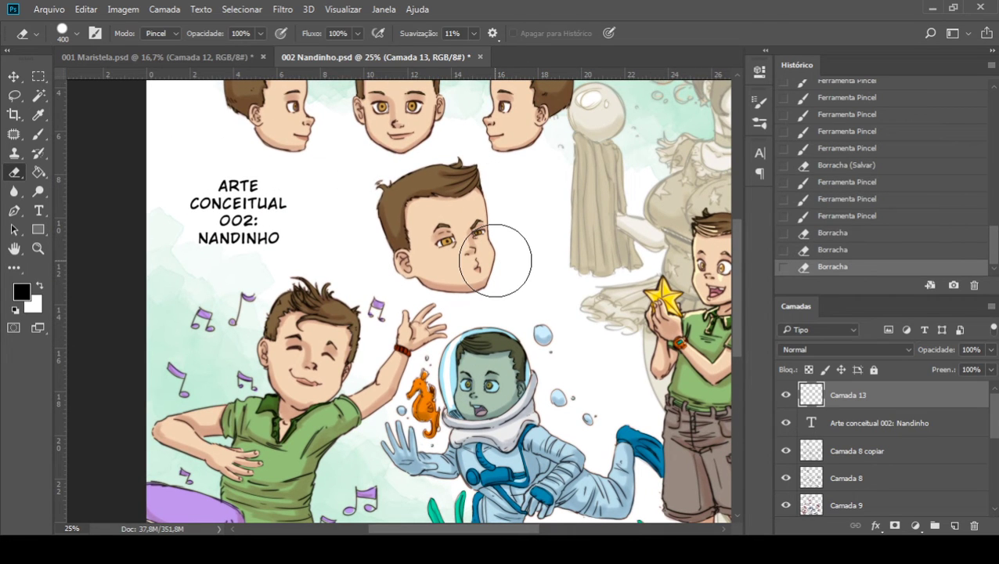
{"action": "key", "text": "bracketleft"}
{"action": "key", "text": "bracketleft"}
{"action": "key", "text": "bracketleft"}
{"action": "key", "text": "bracketleft"}
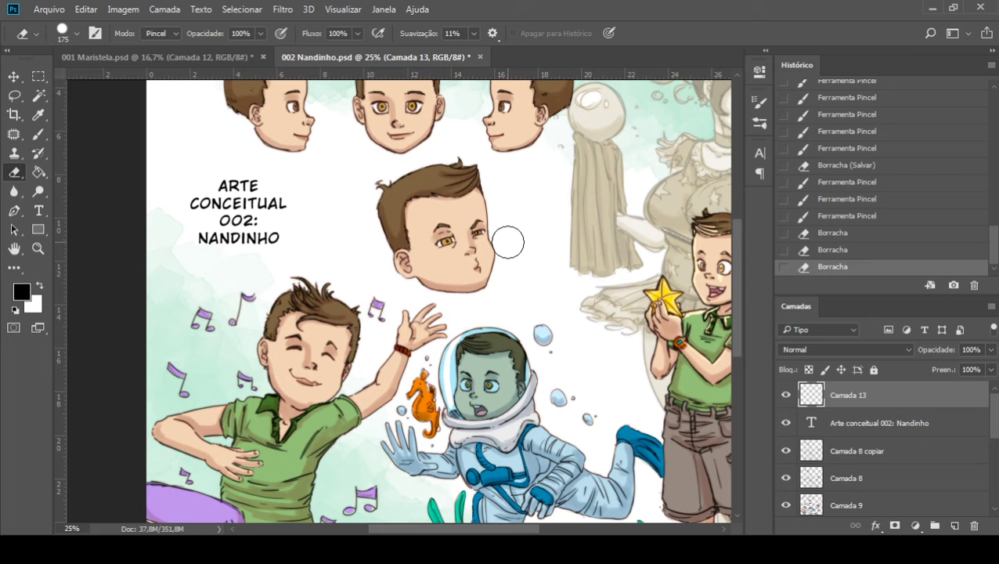
Step: Examine the row of front and side head views, the three-quarter head and the faded dancer behind the boy
{"action": "scroll", "coordinate": [507, 243], "scroll_direction": "up", "scroll_amount": 3}
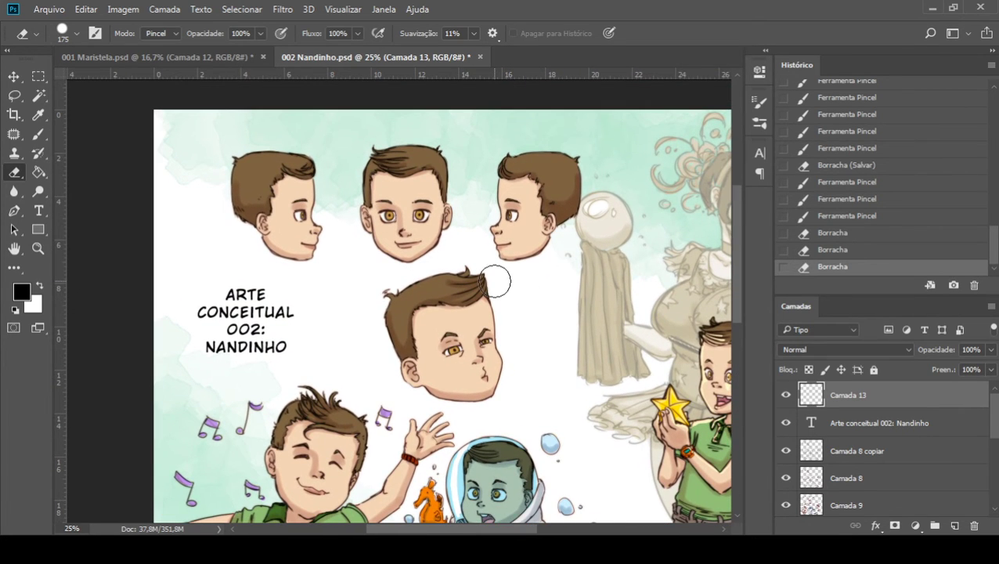
{"action": "key", "text": "ctrl+plus"}
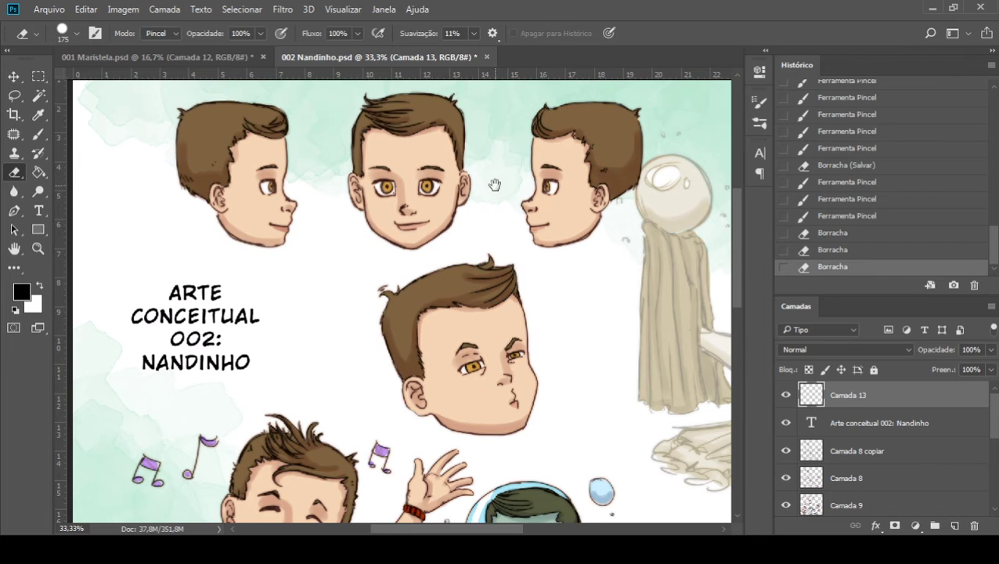
{"action": "left_click_drag", "start_coordinate": [495, 185], "coordinate": [497, 252]}
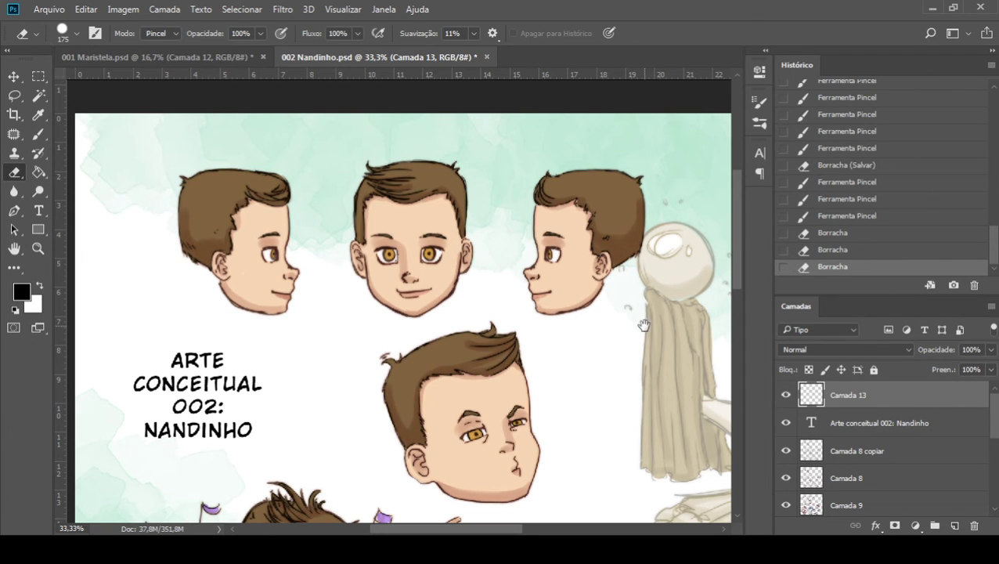
{"action": "mouse_move", "coordinate": [645, 324]}
{"action": "left_mouse_down"}
{"action": "mouse_move", "coordinate": [413, 274]}
{"action": "mouse_move", "coordinate": [350, 199]}
{"action": "left_mouse_up"}
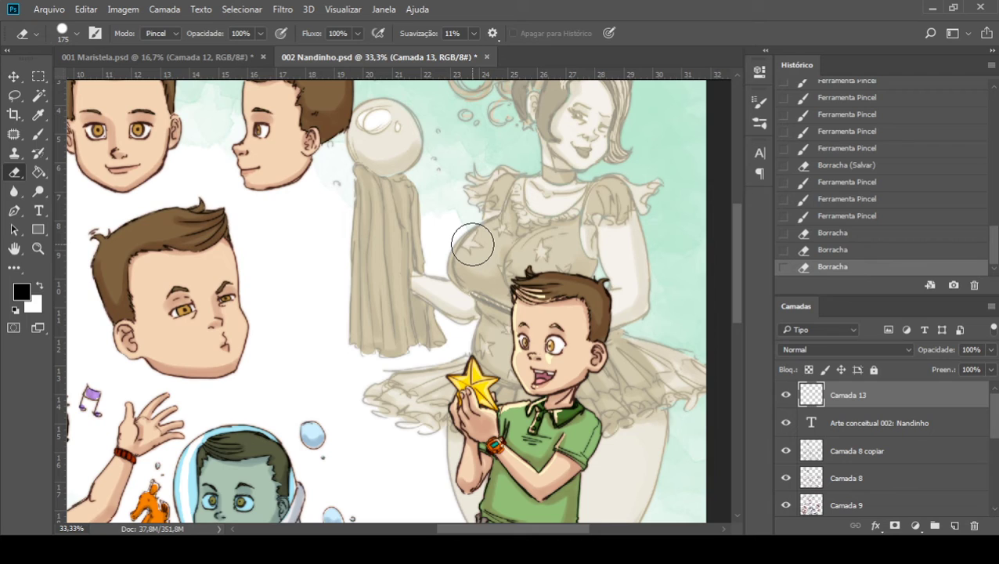
Step: Draw 25 px Brush arrows pointing at the standing boy's front hair and at the back of his green shirt
{"action": "key", "text": "b"}
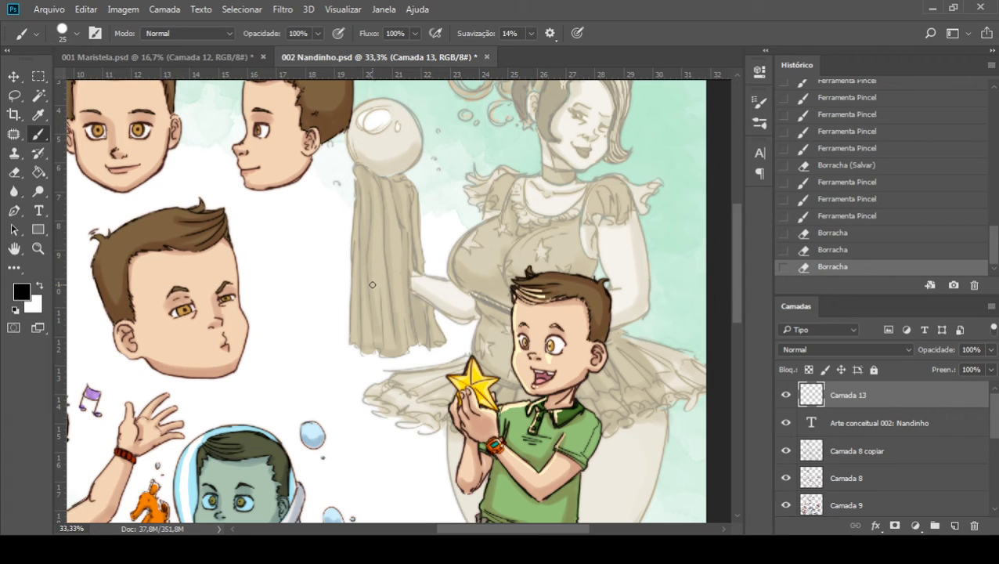
{"action": "key", "text": "ctrl+minus"}
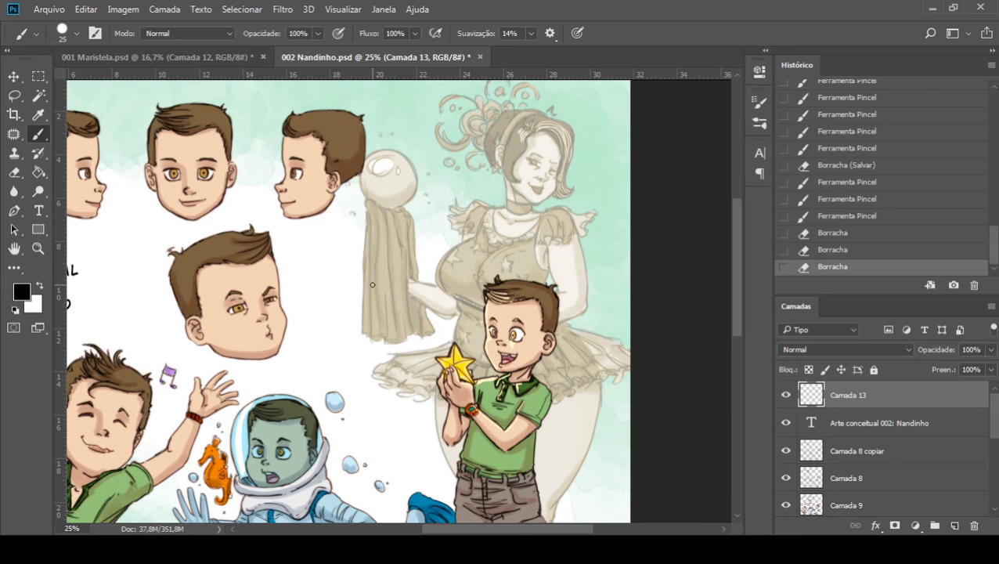
{"action": "left_click_drag", "start_coordinate": [501, 331], "coordinate": [447, 204]}
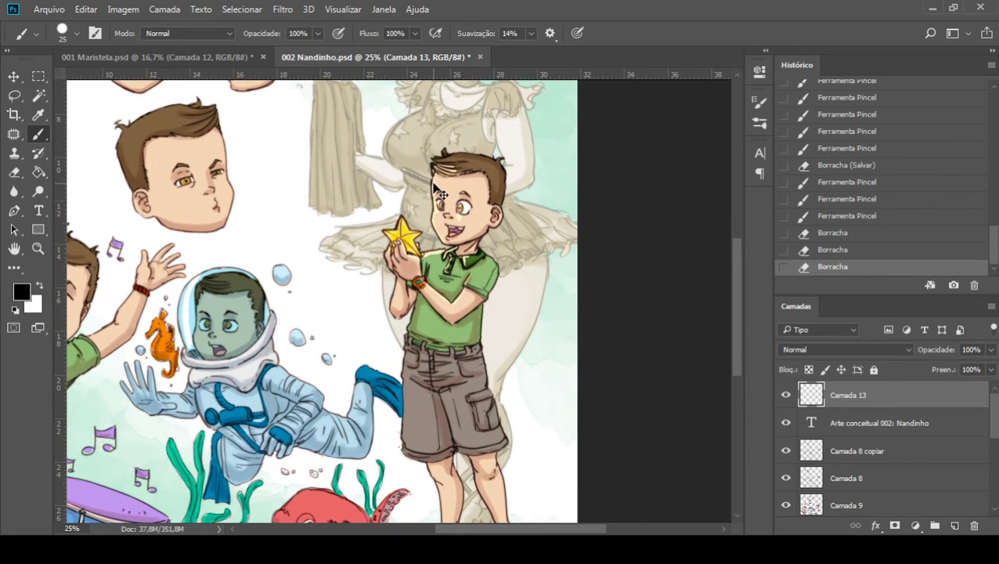
{"action": "key", "text": "ctrl+plus"}
{"action": "left_click_drag", "start_coordinate": [499, 284], "coordinate": [475, 333]}
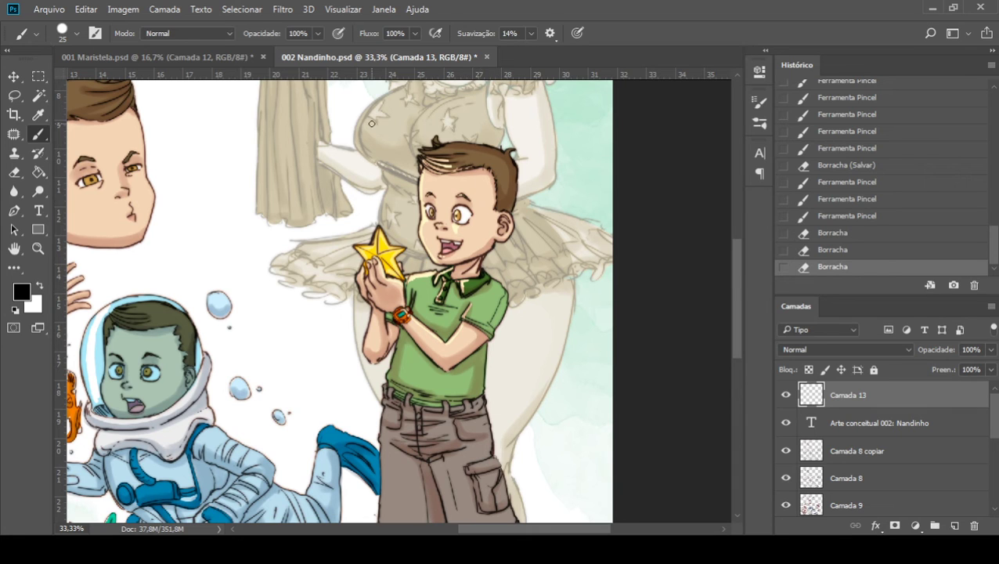
{"action": "mouse_move", "coordinate": [368, 112]}
{"action": "left_mouse_down"}
{"action": "mouse_move", "coordinate": [406, 150]}
{"action": "mouse_move", "coordinate": [393, 155]}
{"action": "left_mouse_up"}
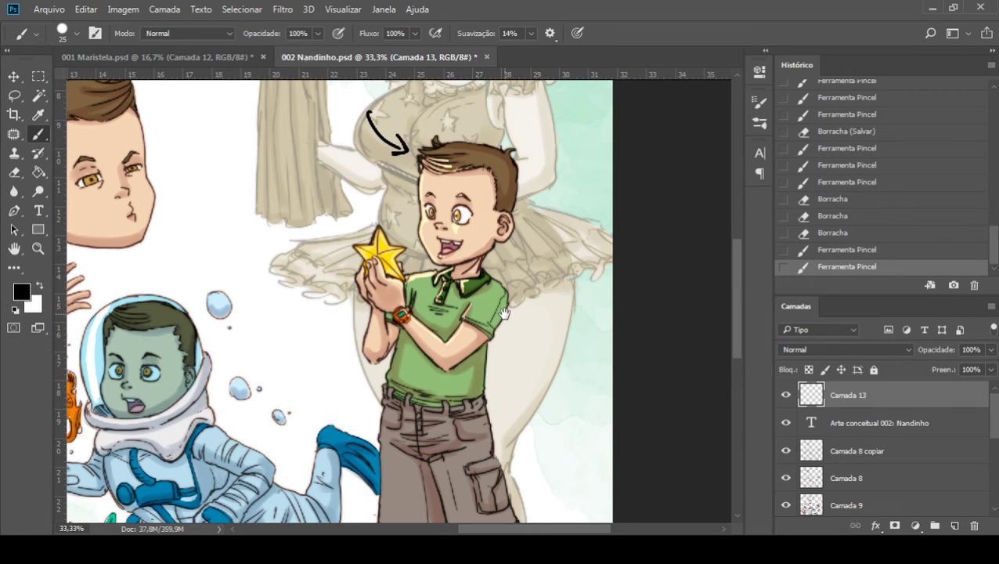
{"action": "mouse_move", "coordinate": [504, 311]}
{"action": "left_mouse_down"}
{"action": "mouse_move", "coordinate": [487, 260]}
{"action": "mouse_move", "coordinate": [482, 300]}
{"action": "mouse_move", "coordinate": [527, 320]}
{"action": "mouse_move", "coordinate": [467, 300]}
{"action": "mouse_move", "coordinate": [483, 305]}
{"action": "left_mouse_up"}
{"action": "key", "text": "ctrl+z"}
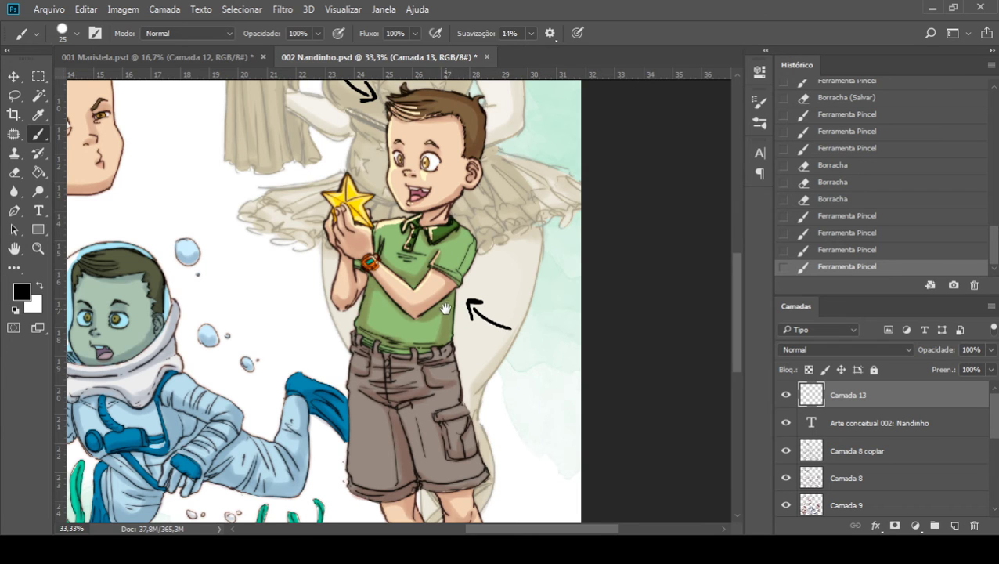
Step: Examine the standing boy's shirt, shorts and sandals, and the star he holds in his hands
{"action": "left_click_drag", "start_coordinate": [445, 310], "coordinate": [426, 226]}
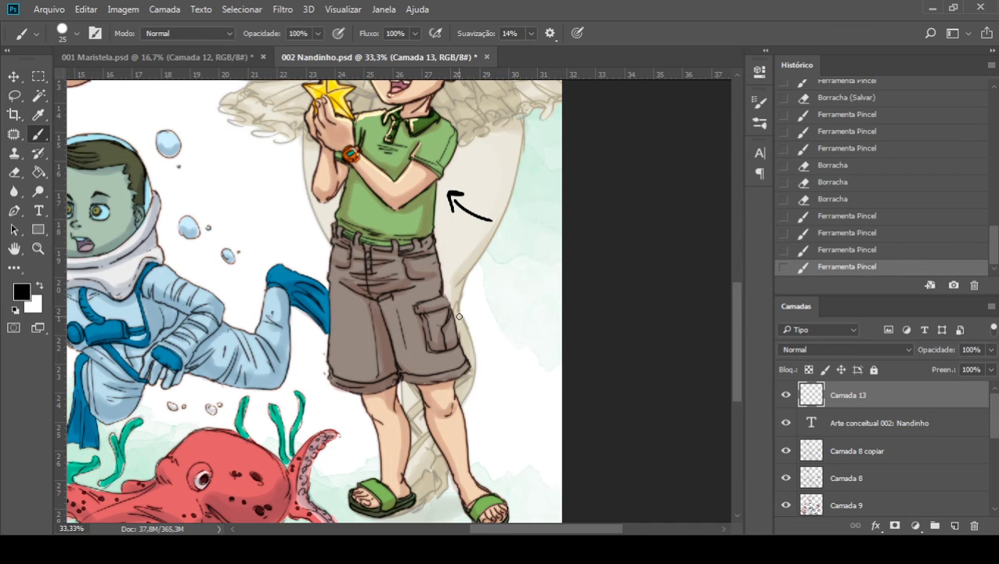
{"action": "left_click_drag", "start_coordinate": [460, 316], "coordinate": [425, 228]}
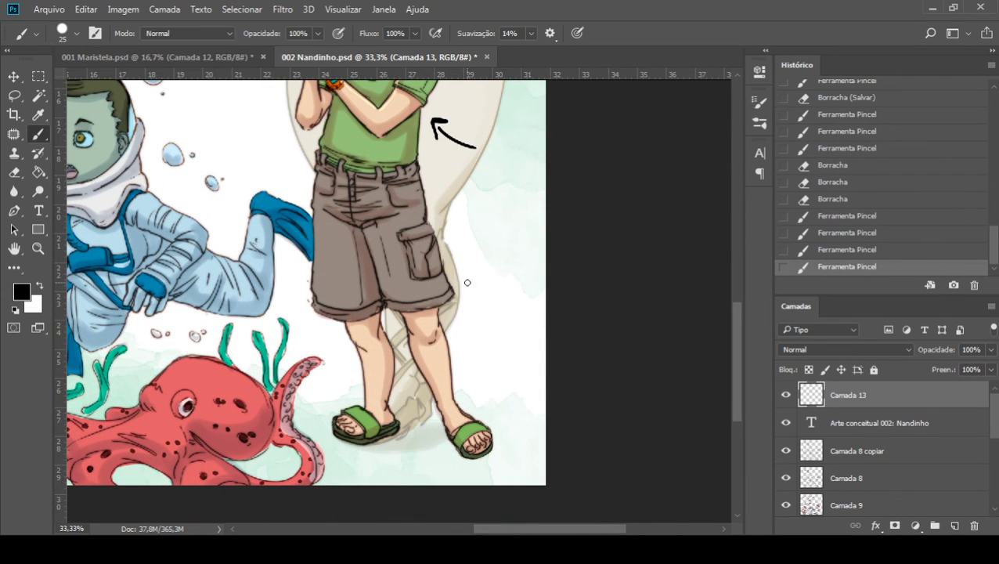
{"action": "scroll", "coordinate": [467, 282], "scroll_direction": "up", "scroll_amount": 6}
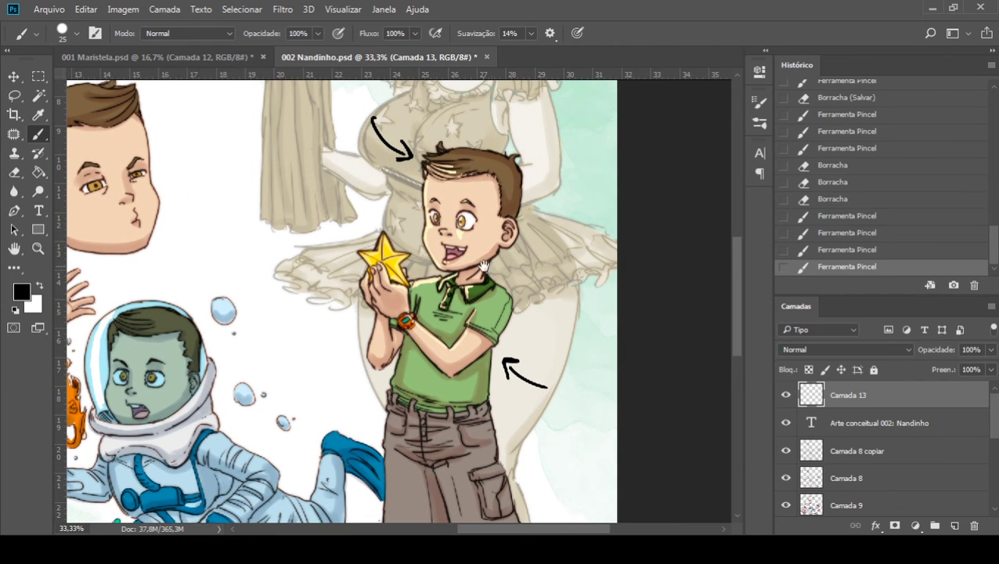
{"action": "scroll", "coordinate": [484, 266], "scroll_direction": "down", "scroll_amount": 3}
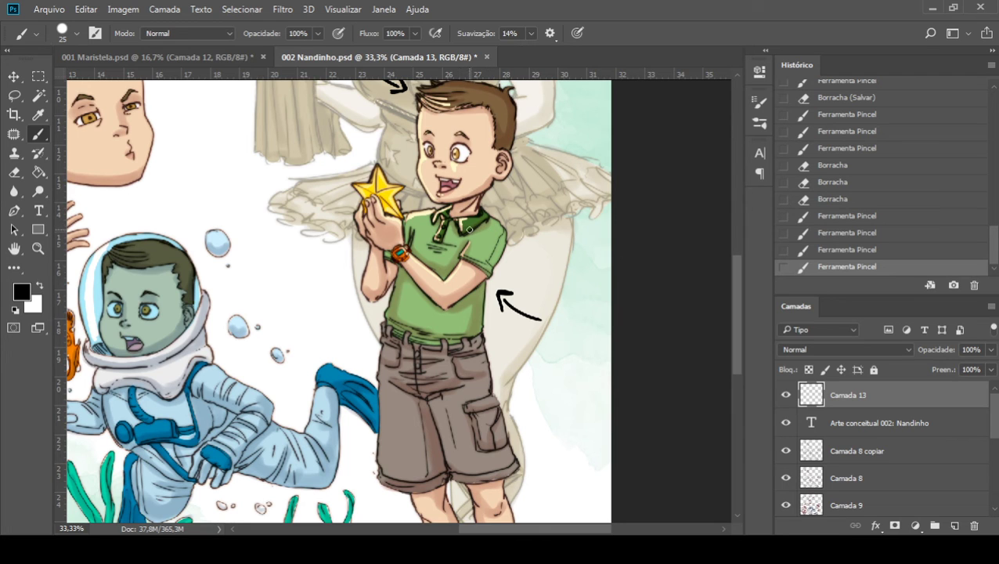
{"action": "left_click_drag", "start_coordinate": [470, 241], "coordinate": [476, 194]}
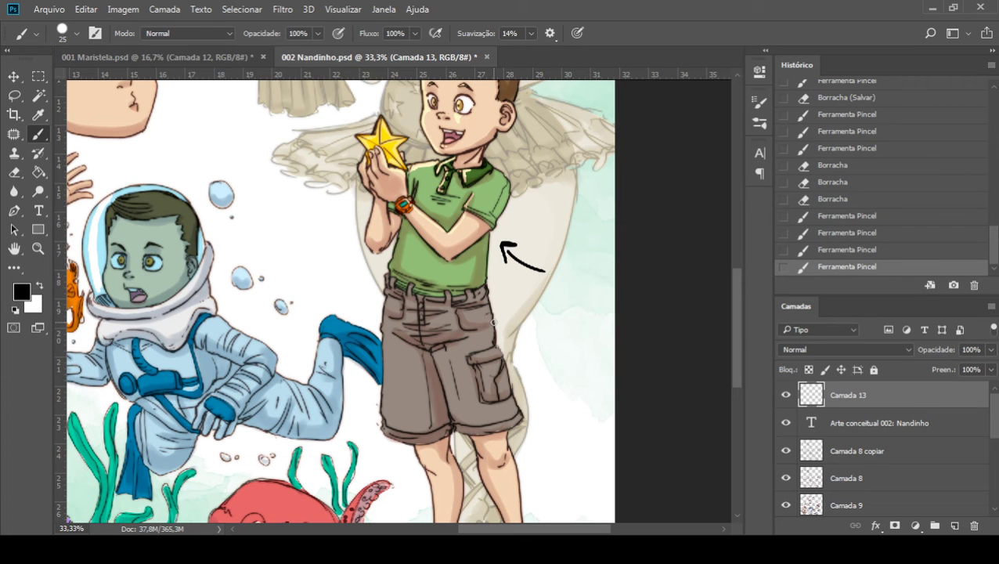
{"action": "scroll", "coordinate": [495, 321], "scroll_direction": "up", "scroll_amount": 3}
{"action": "scroll", "coordinate": [501, 298], "scroll_direction": "left", "scroll_amount": 1}
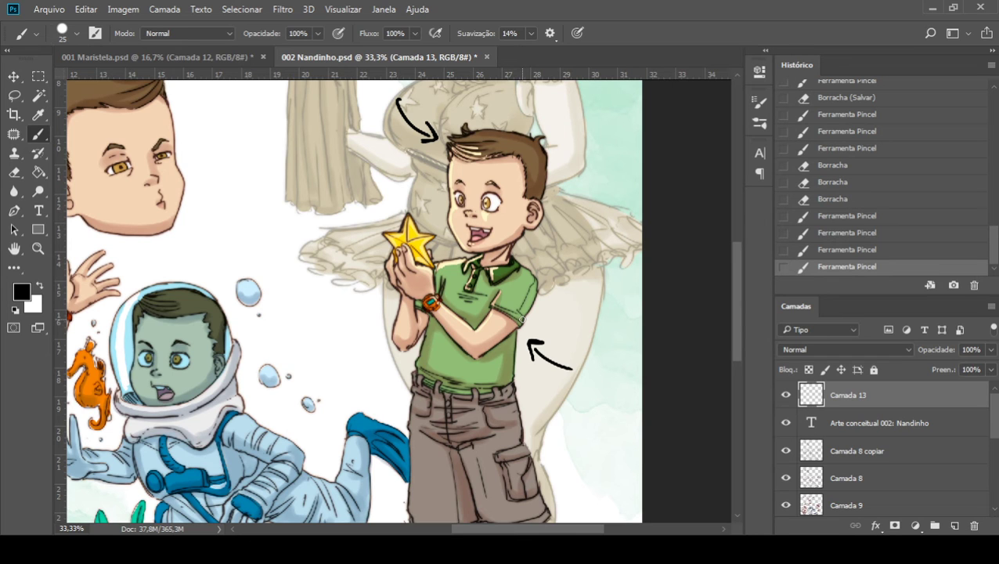
{"action": "left_click_drag", "start_coordinate": [417, 266], "coordinate": [439, 224]}
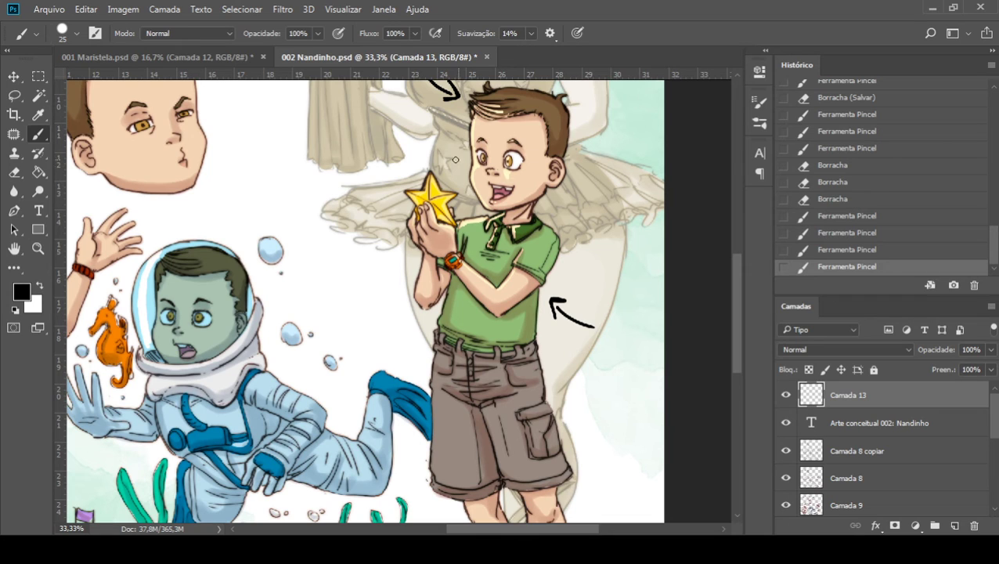
Step: Circle the standing boy's wristwatch with an arrow leading away from it, and revert the history to the last Eraser state
{"action": "mouse_move", "coordinate": [441, 256]}
{"action": "left_mouse_down"}
{"action": "mouse_move", "coordinate": [477, 274]}
{"action": "mouse_move", "coordinate": [446, 244]}
{"action": "mouse_move", "coordinate": [418, 278]}
{"action": "mouse_move", "coordinate": [384, 276]}
{"action": "left_mouse_up"}
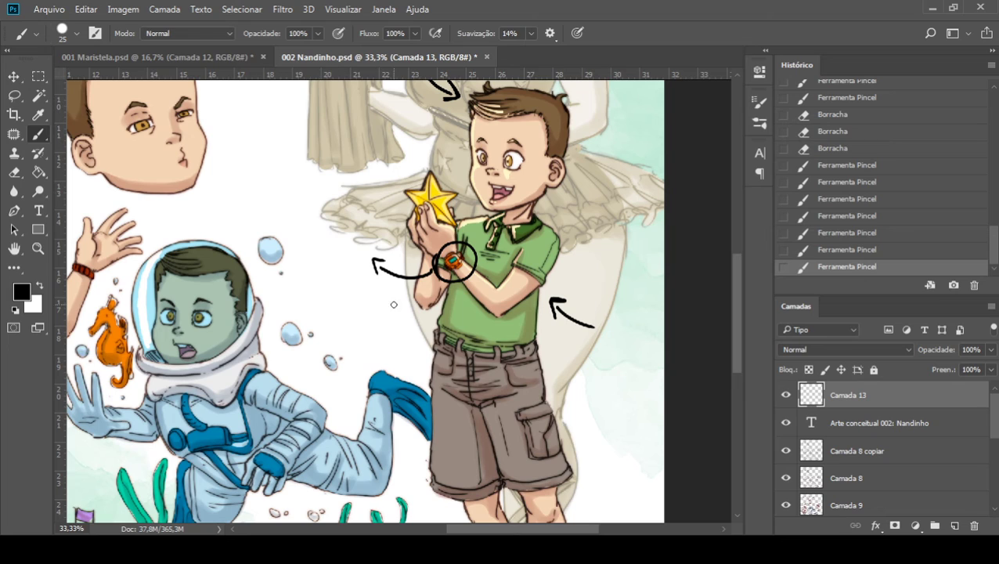
{"action": "left_click_drag", "start_coordinate": [377, 262], "coordinate": [376, 286]}
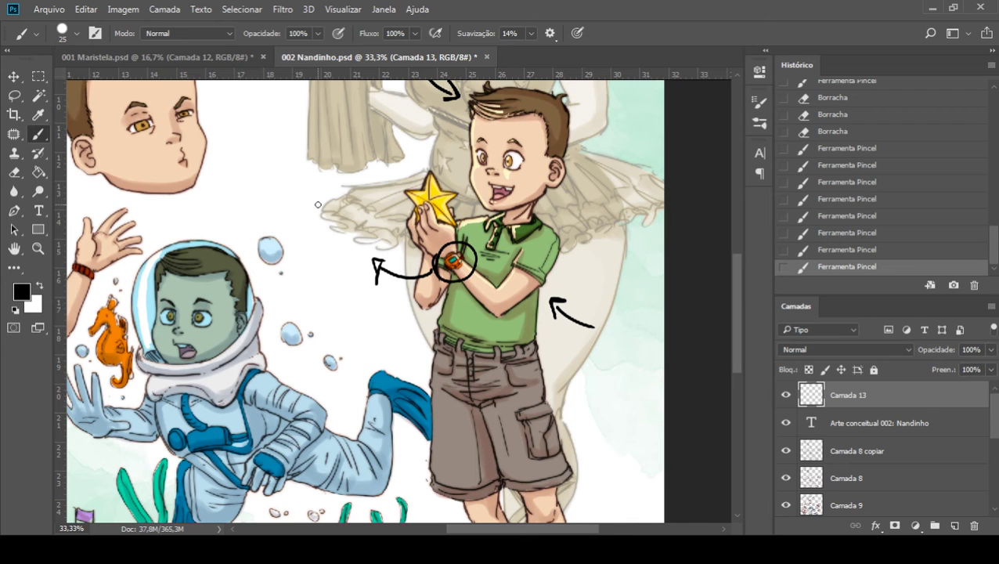
{"action": "left_click", "coordinate": [824, 150]}
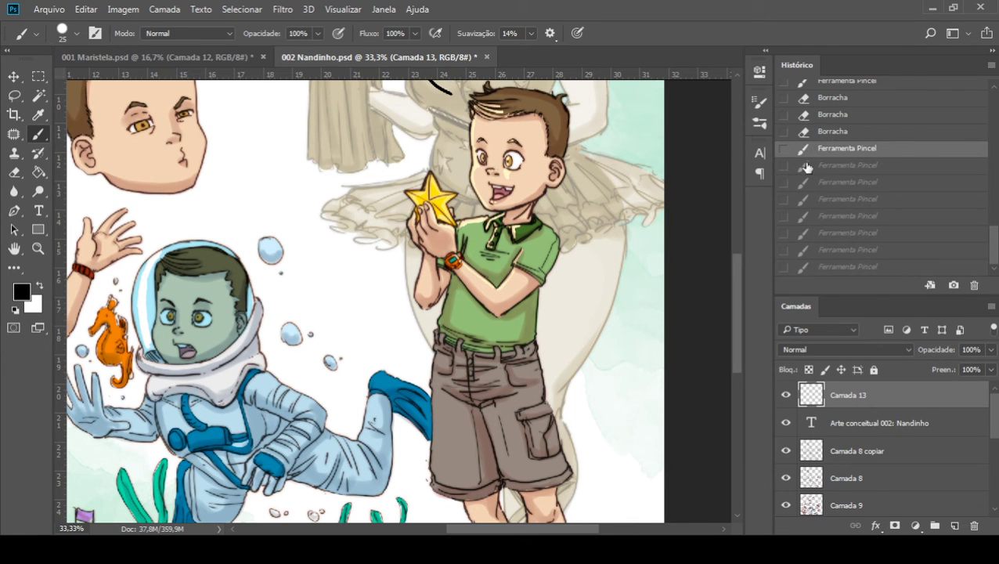
{"action": "left_click", "coordinate": [822, 132]}
Step: Sketch a small rectangular device with inner shapes beside the standing boy's wristwatch, and erase the sketch with the 175 px Eraser
{"action": "mouse_move", "coordinate": [433, 247]}
{"action": "left_mouse_down"}
{"action": "mouse_move", "coordinate": [433, 403]}
{"action": "mouse_move", "coordinate": [477, 361]}
{"action": "left_mouse_up"}
{"action": "mouse_move", "coordinate": [363, 329]}
{"action": "left_mouse_down"}
{"action": "mouse_move", "coordinate": [376, 369]}
{"action": "mouse_move", "coordinate": [387, 317]}
{"action": "mouse_move", "coordinate": [410, 373]}
{"action": "mouse_move", "coordinate": [378, 375]}
{"action": "mouse_move", "coordinate": [376, 331]}
{"action": "mouse_move", "coordinate": [387, 323]}
{"action": "mouse_move", "coordinate": [374, 337]}
{"action": "mouse_move", "coordinate": [393, 343]}
{"action": "mouse_move", "coordinate": [381, 349]}
{"action": "mouse_move", "coordinate": [401, 365]}
{"action": "mouse_move", "coordinate": [392, 369]}
{"action": "mouse_move", "coordinate": [362, 341]}
{"action": "mouse_move", "coordinate": [382, 378]}
{"action": "mouse_move", "coordinate": [409, 373]}
{"action": "left_mouse_up"}
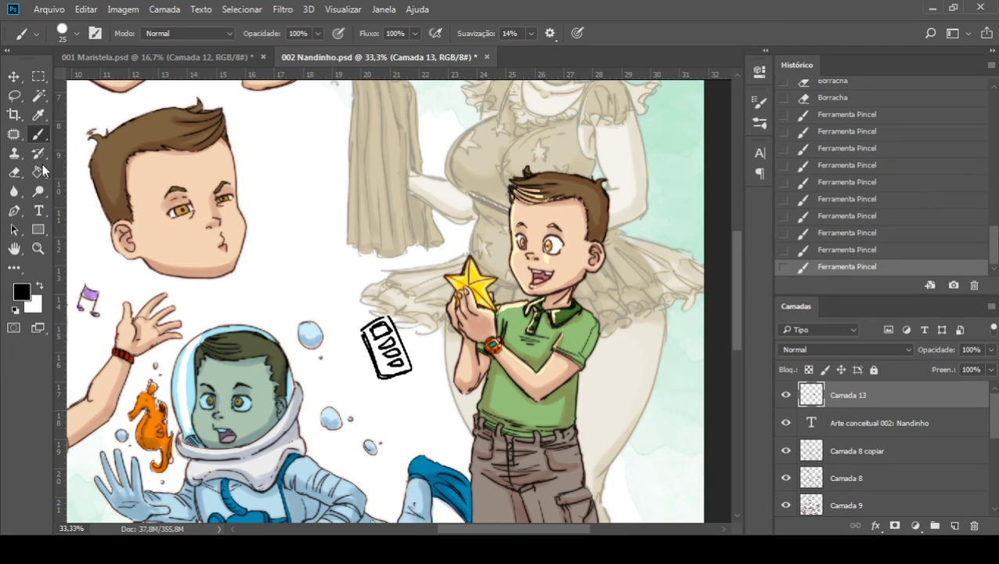
{"action": "key", "text": "e"}
{"action": "mouse_move", "coordinate": [388, 336]}
{"action": "left_mouse_down"}
{"action": "mouse_move", "coordinate": [379, 323]}
{"action": "mouse_move", "coordinate": [373, 344]}
{"action": "left_mouse_up"}
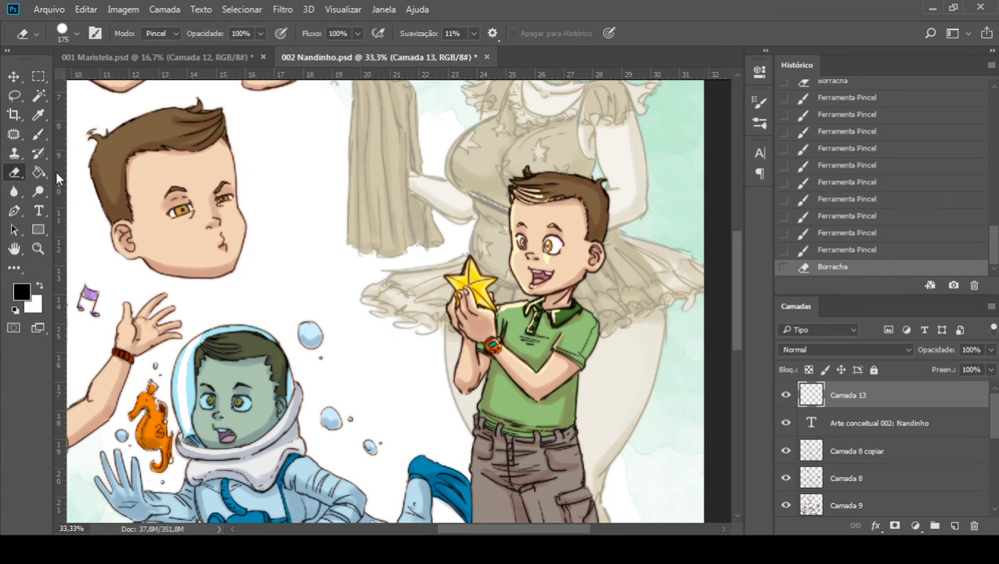
Step: Draw Brush marks by the hip of the standing boy's shorts, erase them and return to the Brush
{"action": "left_click", "coordinate": [39, 134]}
{"action": "mouse_move", "coordinate": [587, 464]}
{"action": "left_mouse_down"}
{"action": "mouse_move", "coordinate": [559, 357]}
{"action": "mouse_move", "coordinate": [581, 360]}
{"action": "mouse_move", "coordinate": [573, 391]}
{"action": "mouse_move", "coordinate": [575, 350]}
{"action": "mouse_move", "coordinate": [546, 388]}
{"action": "mouse_move", "coordinate": [565, 370]}
{"action": "mouse_move", "coordinate": [553, 358]}
{"action": "mouse_move", "coordinate": [589, 365]}
{"action": "mouse_move", "coordinate": [573, 399]}
{"action": "left_mouse_up"}
{"action": "mouse_move", "coordinate": [575, 395]}
{"action": "left_mouse_down"}
{"action": "mouse_move", "coordinate": [544, 385]}
{"action": "mouse_move", "coordinate": [572, 372]}
{"action": "mouse_move", "coordinate": [556, 361]}
{"action": "mouse_move", "coordinate": [580, 396]}
{"action": "left_mouse_up"}
{"action": "key", "text": "e"}
{"action": "left_click", "coordinate": [41, 134]}
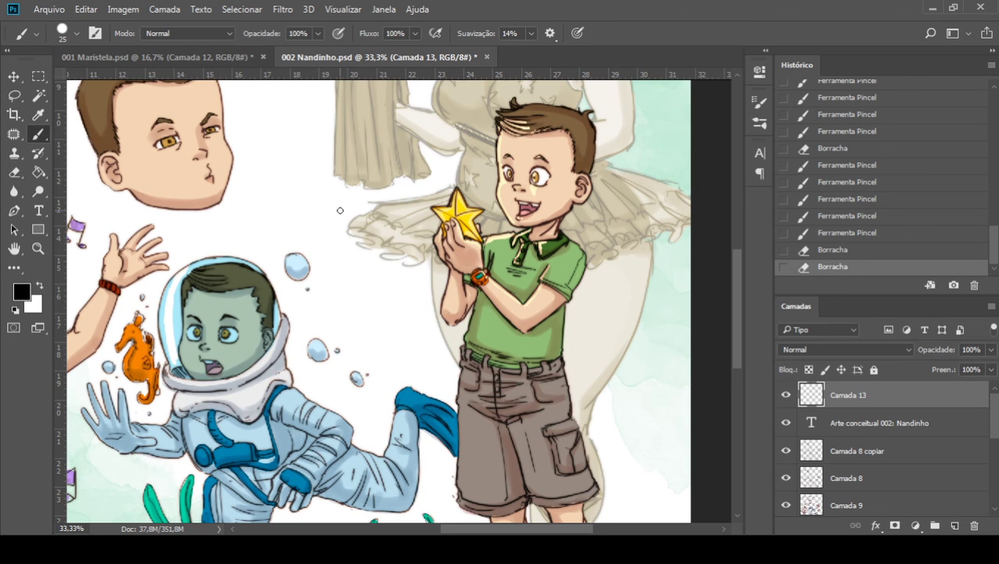
Step: Circle the drumming boy's tousled hair with repeated Brush loops, and return to the Brush after a stroke with the Eraser
{"action": "left_click_drag", "start_coordinate": [347, 251], "coordinate": [540, 205]}
{"action": "mouse_move", "coordinate": [360, 227]}
{"action": "left_mouse_down"}
{"action": "mouse_move", "coordinate": [367, 205]}
{"action": "mouse_move", "coordinate": [480, 197]}
{"action": "left_mouse_up"}
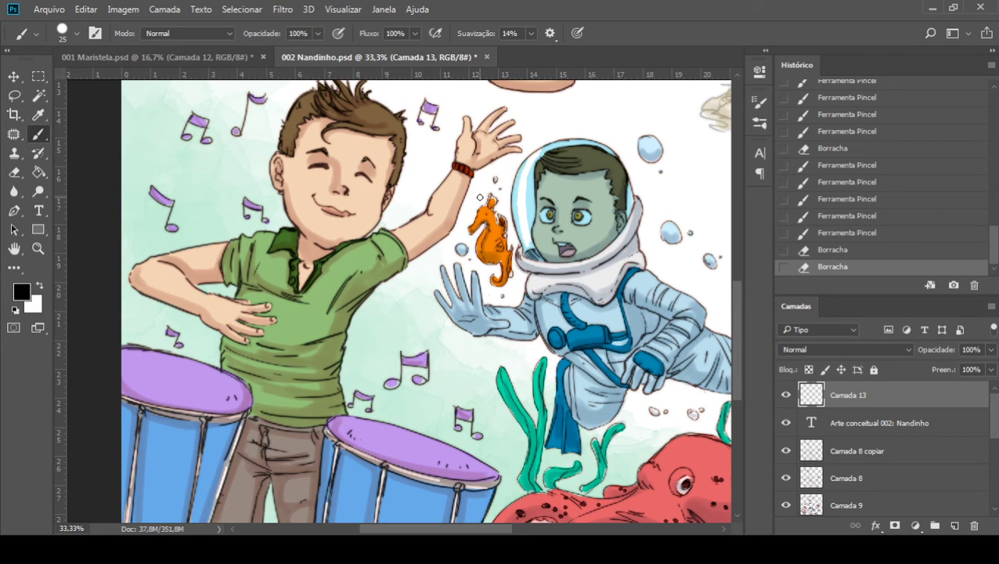
{"action": "left_click_drag", "start_coordinate": [480, 197], "coordinate": [476, 274]}
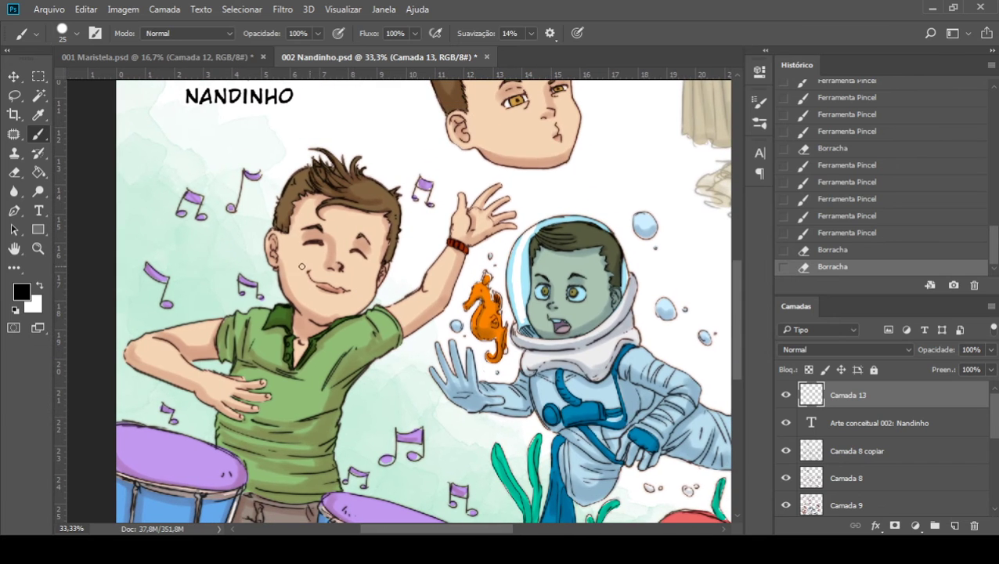
{"action": "left_click", "coordinate": [39, 116]}
{"action": "left_click_drag", "start_coordinate": [376, 137], "coordinate": [380, 202]}
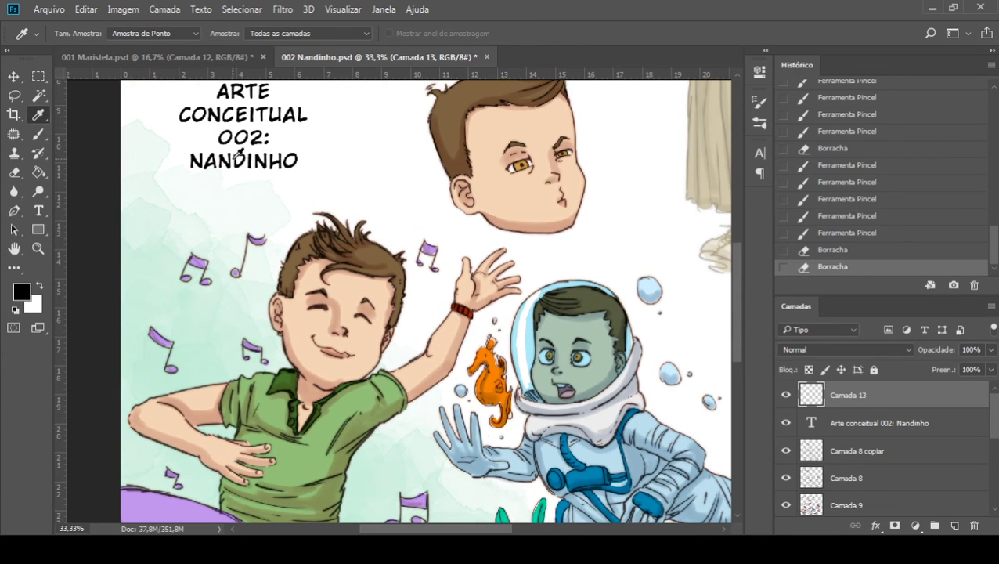
{"action": "key", "text": "b"}
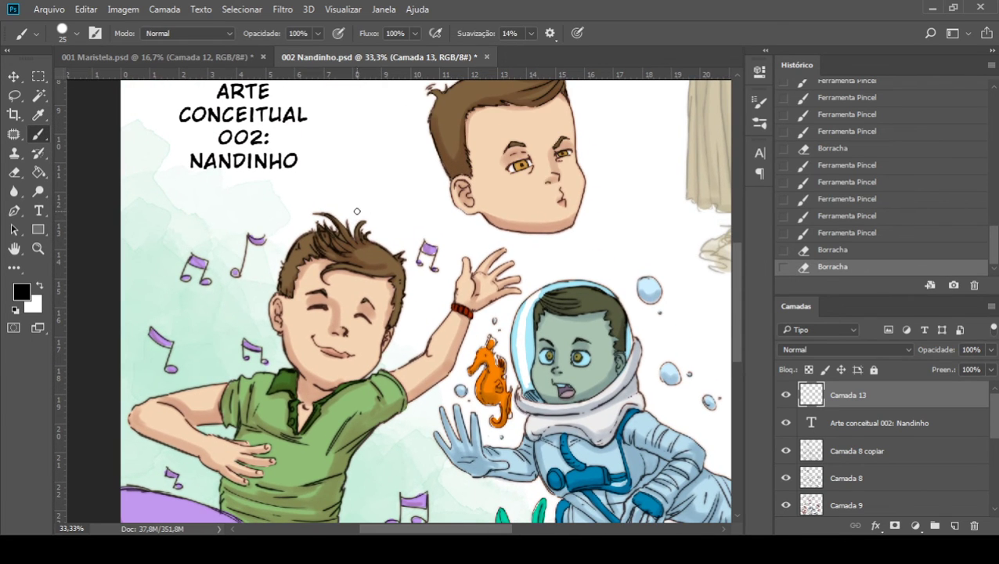
{"action": "mouse_move", "coordinate": [349, 196]}
{"action": "left_mouse_down"}
{"action": "mouse_move", "coordinate": [293, 217]}
{"action": "mouse_move", "coordinate": [334, 310]}
{"action": "mouse_move", "coordinate": [391, 222]}
{"action": "mouse_move", "coordinate": [283, 227]}
{"action": "mouse_move", "coordinate": [351, 301]}
{"action": "mouse_move", "coordinate": [390, 206]}
{"action": "mouse_move", "coordinate": [280, 238]}
{"action": "mouse_move", "coordinate": [403, 271]}
{"action": "mouse_move", "coordinate": [333, 208]}
{"action": "left_mouse_up"}
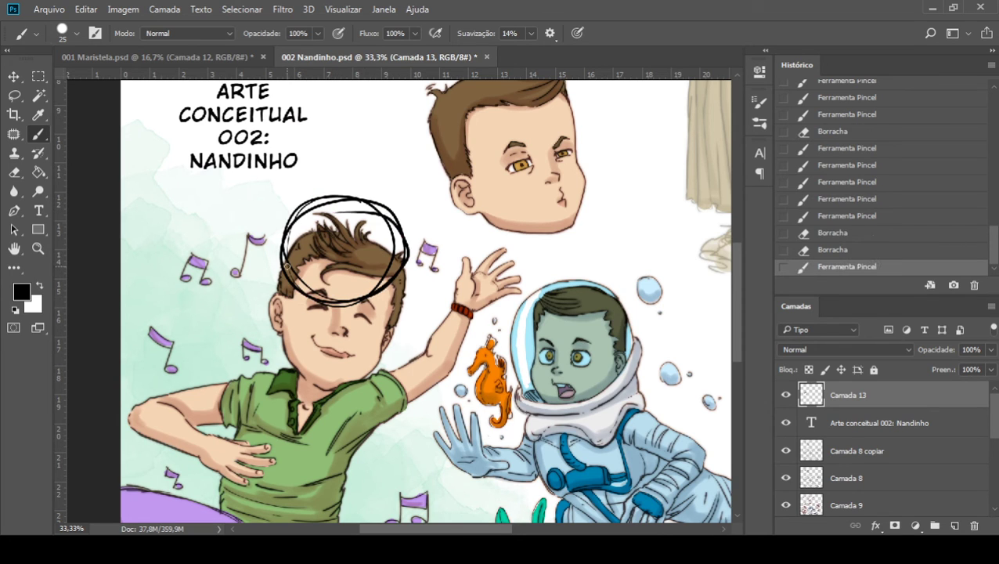
{"action": "key", "text": "e"}
{"action": "mouse_move", "coordinate": [375, 239]}
{"action": "left_mouse_down"}
{"action": "mouse_move", "coordinate": [342, 234]}
{"action": "mouse_move", "coordinate": [362, 233]}
{"action": "mouse_move", "coordinate": [368, 252]}
{"action": "mouse_move", "coordinate": [329, 258]}
{"action": "left_mouse_up"}
{"action": "key", "text": "b"}
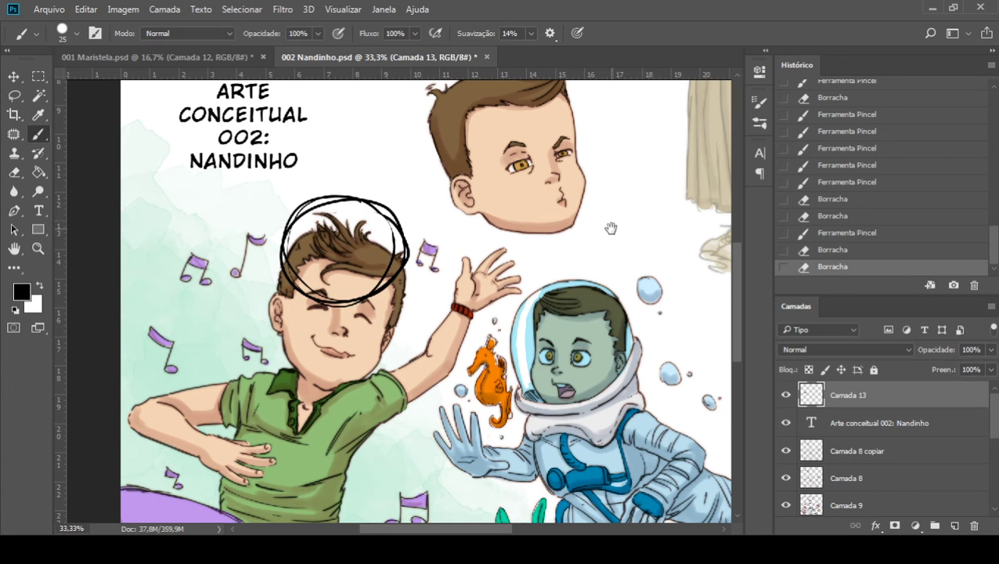
Step: Circle the quiff at the front of the scowling head's hair with the 25 px Brush
{"action": "left_click_drag", "start_coordinate": [610, 228], "coordinate": [508, 274]}
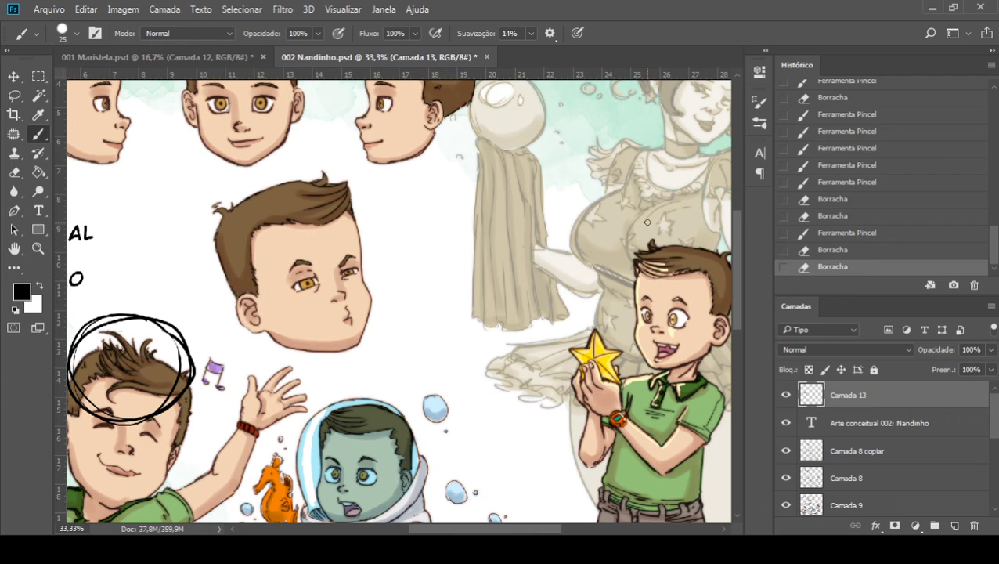
{"action": "left_click_drag", "start_coordinate": [636, 224], "coordinate": [550, 203]}
{"action": "mouse_move", "coordinate": [241, 169]}
{"action": "left_mouse_down"}
{"action": "mouse_move", "coordinate": [326, 207]}
{"action": "mouse_move", "coordinate": [325, 256]}
{"action": "mouse_move", "coordinate": [276, 224]}
{"action": "mouse_move", "coordinate": [351, 243]}
{"action": "mouse_move", "coordinate": [375, 271]}
{"action": "mouse_move", "coordinate": [350, 271]}
{"action": "left_mouse_up"}
{"action": "mouse_move", "coordinate": [299, 382]}
{"action": "left_mouse_down"}
{"action": "mouse_move", "coordinate": [325, 243]}
{"action": "mouse_move", "coordinate": [357, 208]}
{"action": "left_mouse_up"}
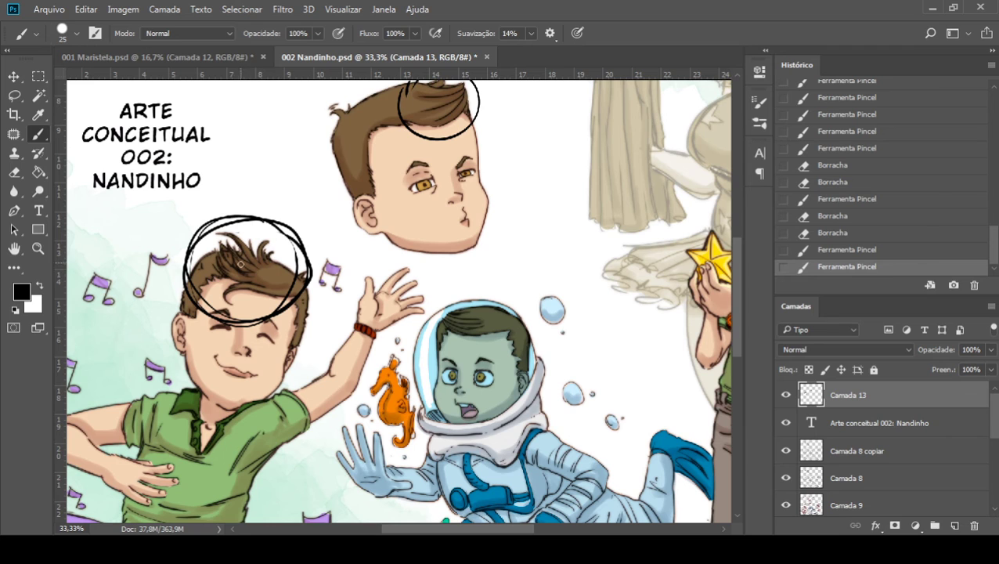
Step: Loop the open collar of the drumming boy's shirt, and draw an arrow pointing down at the diver's helmet
{"action": "mouse_move", "coordinate": [210, 408]}
{"action": "left_mouse_down"}
{"action": "mouse_move", "coordinate": [229, 307]}
{"action": "mouse_move", "coordinate": [232, 366]}
{"action": "mouse_move", "coordinate": [207, 356]}
{"action": "mouse_move", "coordinate": [242, 361]}
{"action": "left_mouse_up"}
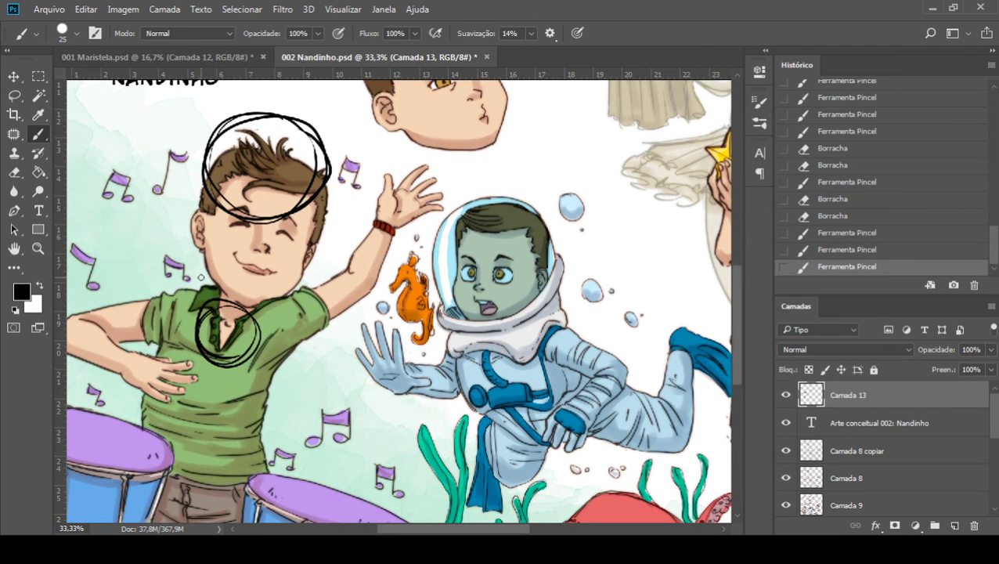
{"action": "mouse_move", "coordinate": [200, 276]}
{"action": "left_mouse_down"}
{"action": "mouse_move", "coordinate": [290, 338]}
{"action": "mouse_move", "coordinate": [192, 274]}
{"action": "left_mouse_up"}
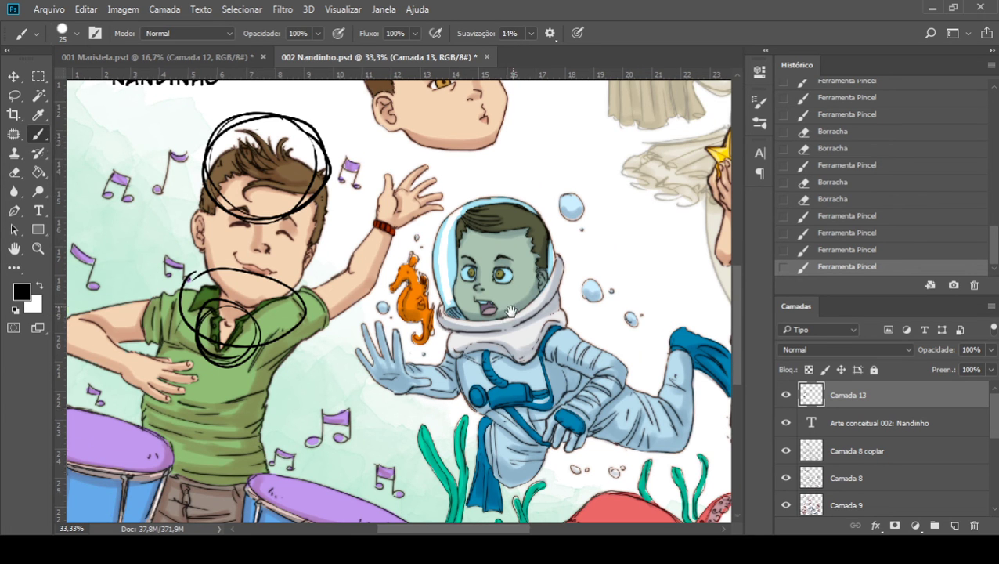
{"action": "left_click_drag", "start_coordinate": [508, 317], "coordinate": [360, 278]}
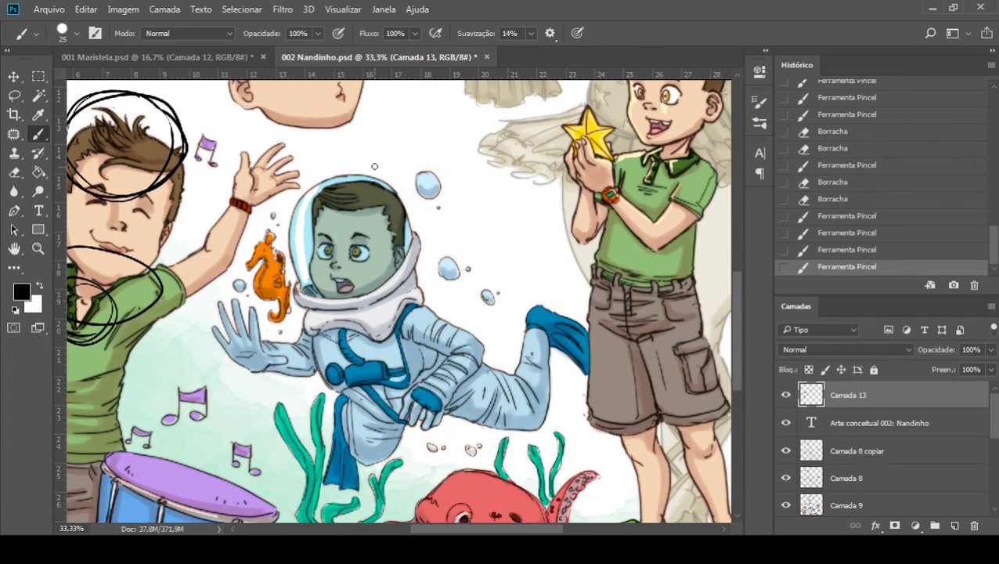
{"action": "left_click_drag", "start_coordinate": [393, 132], "coordinate": [368, 170]}
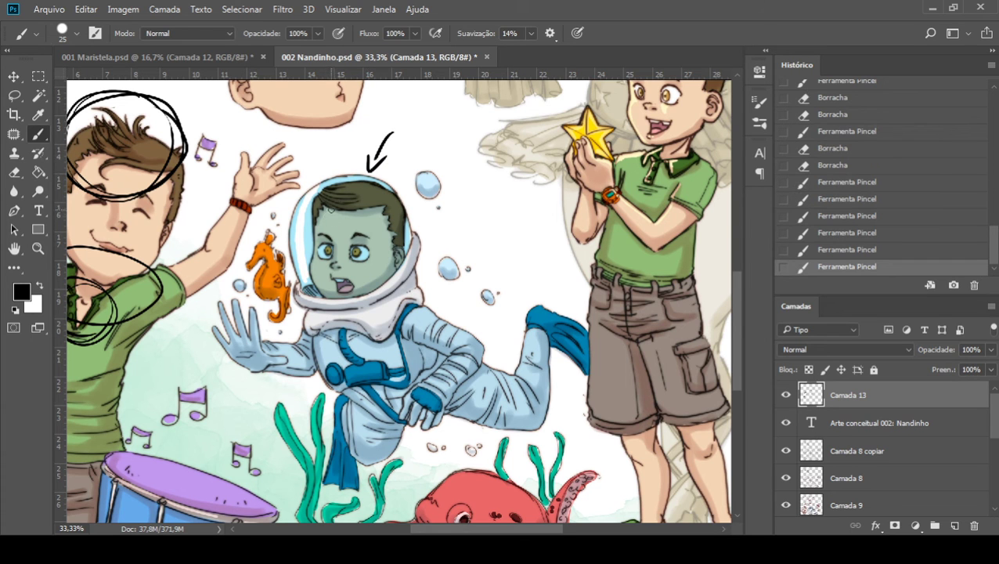
Step: Draw one arrow pointing at each of the two blue drums in front of the drumming boy
{"action": "scroll", "coordinate": [408, 318], "scroll_direction": "down", "scroll_amount": 3}
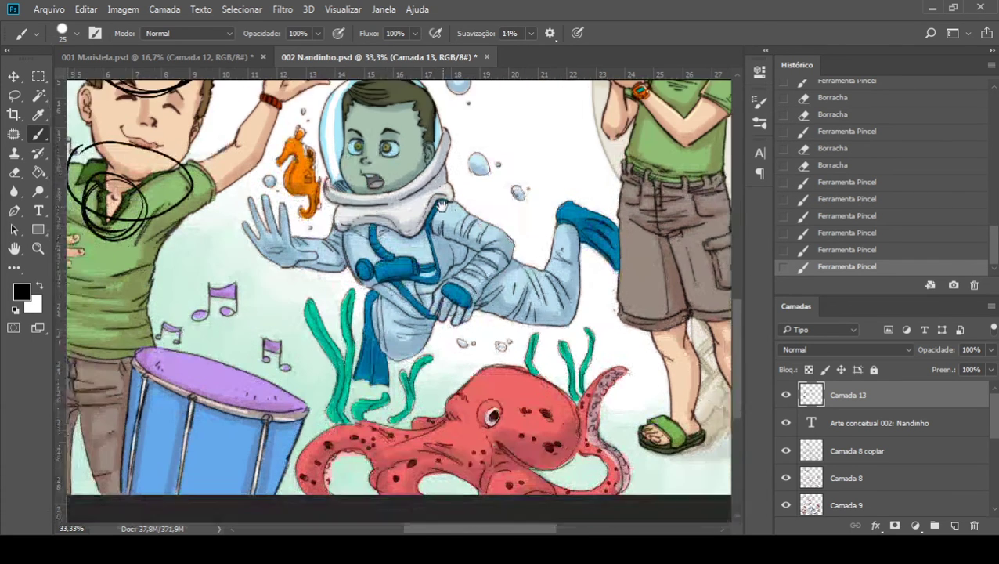
{"action": "scroll", "coordinate": [380, 317], "scroll_direction": "up", "scroll_amount": 3}
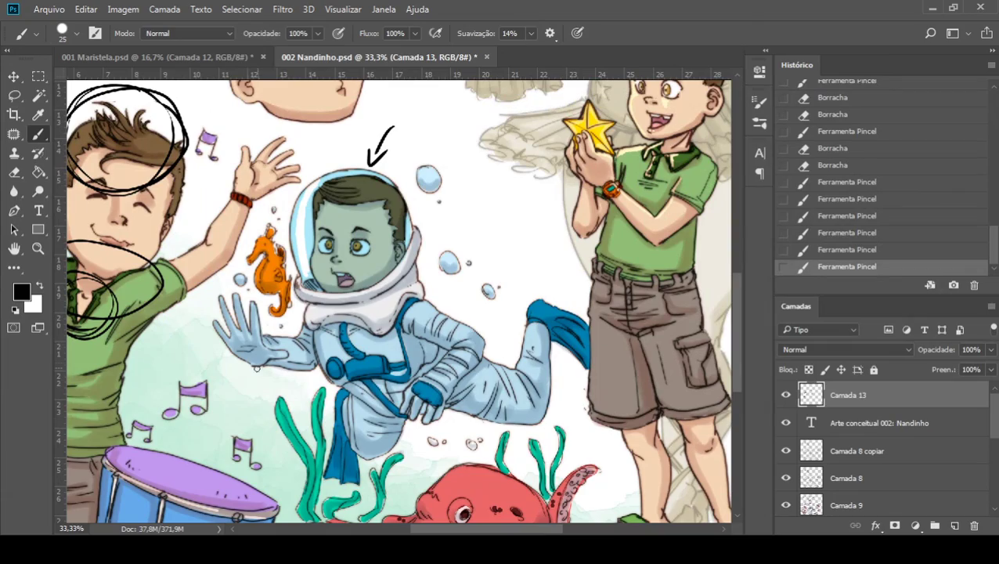
{"action": "scroll", "coordinate": [470, 317], "scroll_direction": "down", "scroll_amount": 3}
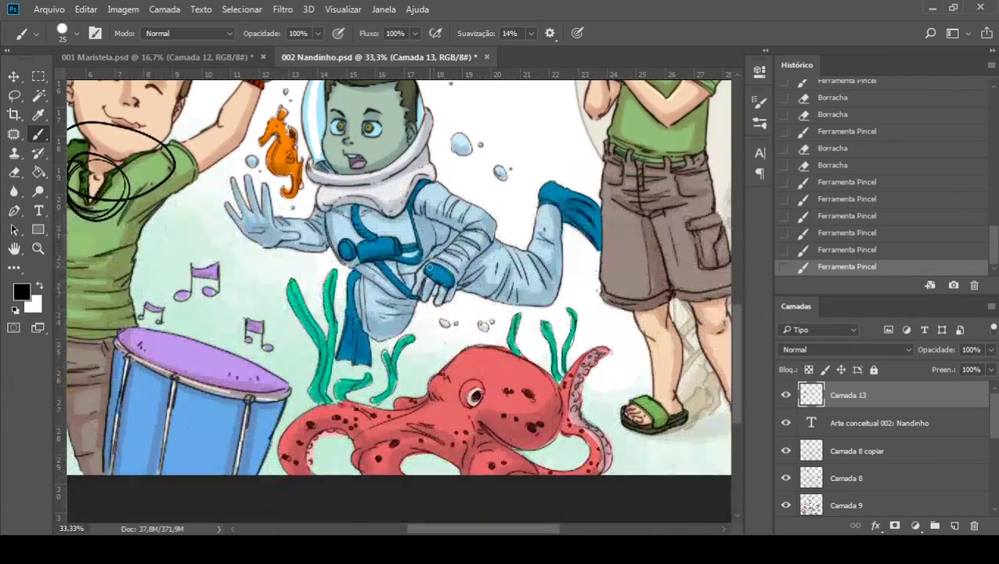
{"action": "scroll", "coordinate": [462, 313], "scroll_direction": "left", "scroll_amount": 6}
{"action": "scroll", "coordinate": [458, 312], "scroll_direction": "up", "scroll_amount": 3}
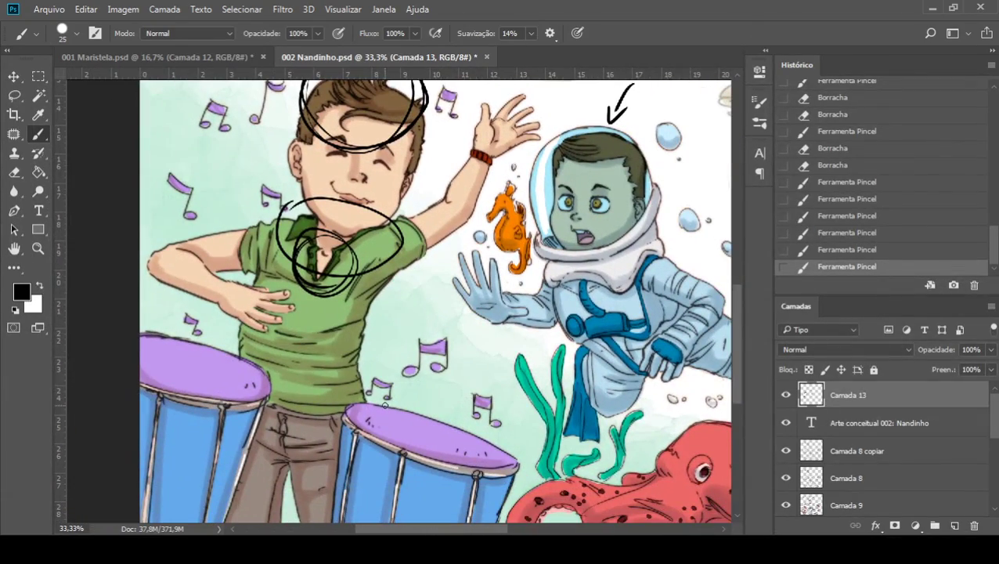
{"action": "left_click_drag", "start_coordinate": [487, 361], "coordinate": [449, 414]}
{"action": "mouse_move", "coordinate": [453, 390]}
{"action": "left_mouse_down"}
{"action": "mouse_move", "coordinate": [448, 415]}
{"action": "mouse_move", "coordinate": [465, 412]}
{"action": "left_mouse_up"}
{"action": "mouse_move", "coordinate": [141, 275]}
{"action": "left_mouse_down"}
{"action": "mouse_move", "coordinate": [170, 318]}
{"action": "mouse_move", "coordinate": [175, 304]}
{"action": "left_mouse_up"}
Step: Draw an arrow pointing at the yellow star in the standing boy's hands, and circle the star
{"action": "left_click_drag", "start_coordinate": [525, 212], "coordinate": [518, 257]}
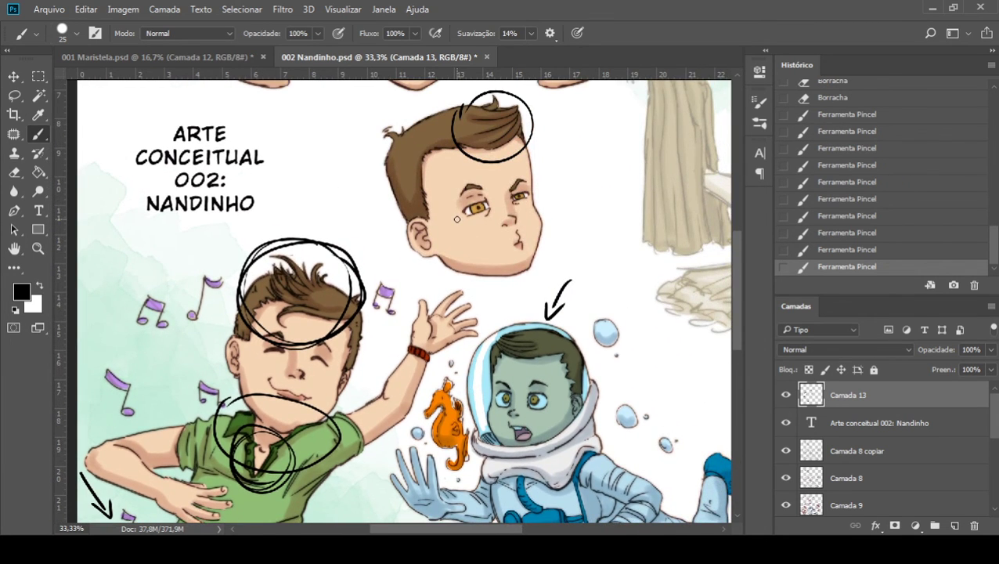
{"action": "key", "text": "ctrl+minus"}
{"action": "key", "text": "ctrl+minus"}
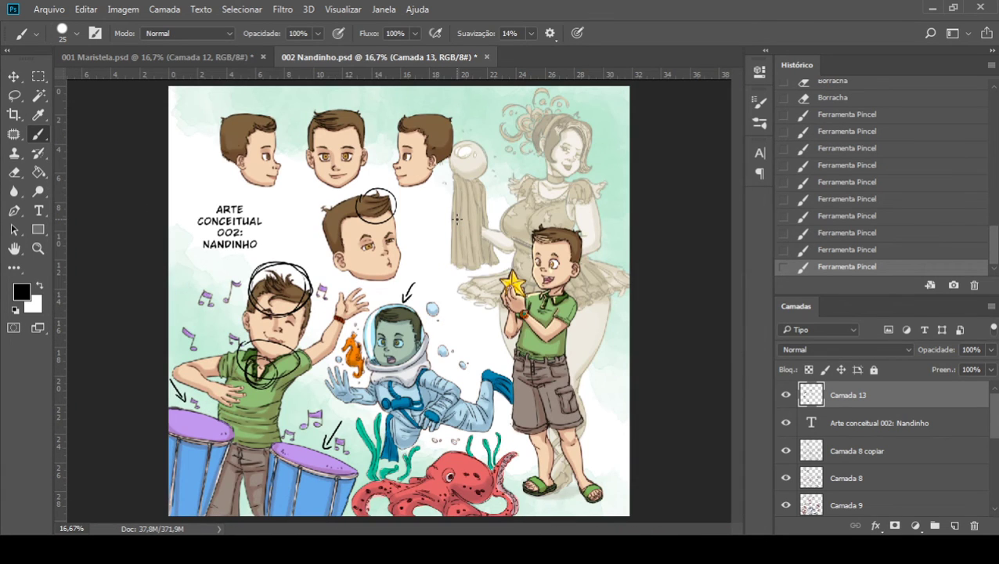
{"action": "key", "text": "ctrl+plus"}
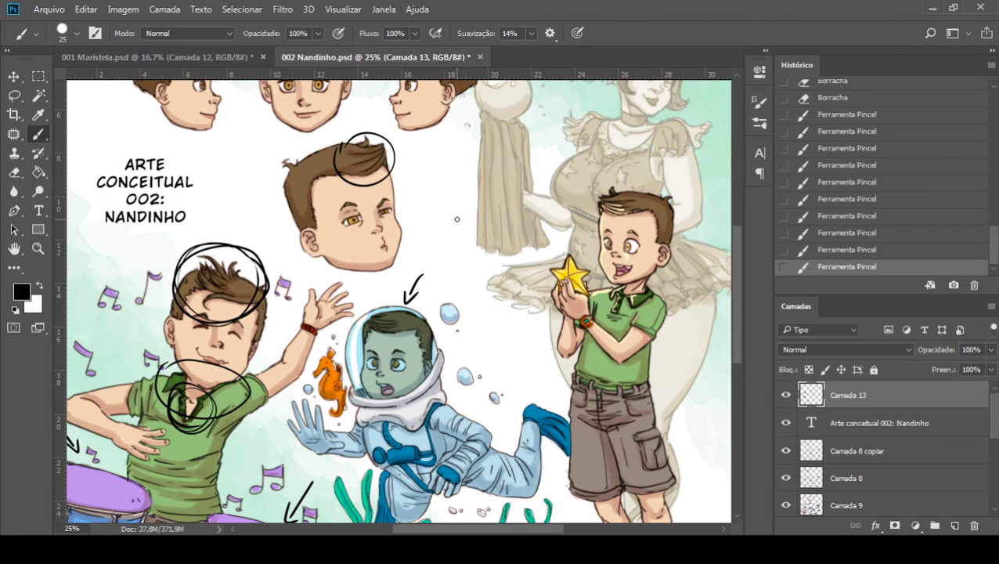
{"action": "left_click_drag", "start_coordinate": [533, 240], "coordinate": [549, 255]}
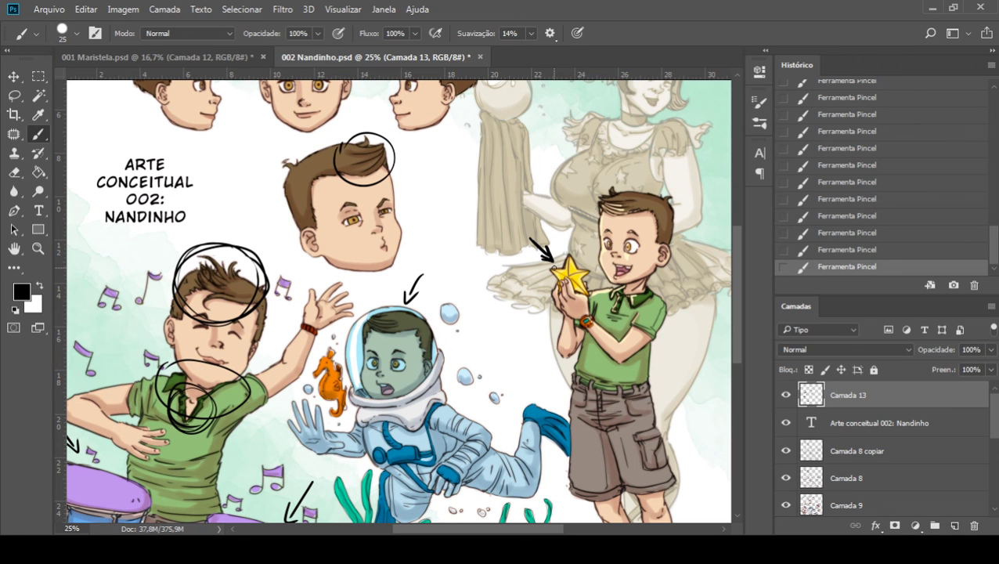
{"action": "left_click_drag", "start_coordinate": [491, 183], "coordinate": [480, 164]}
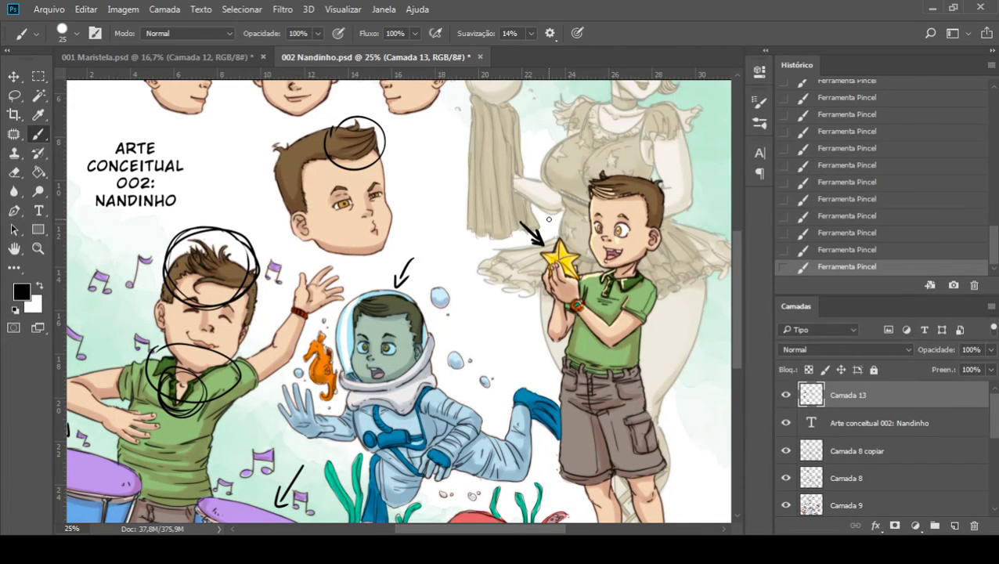
{"action": "key", "text": "ctrl+plus"}
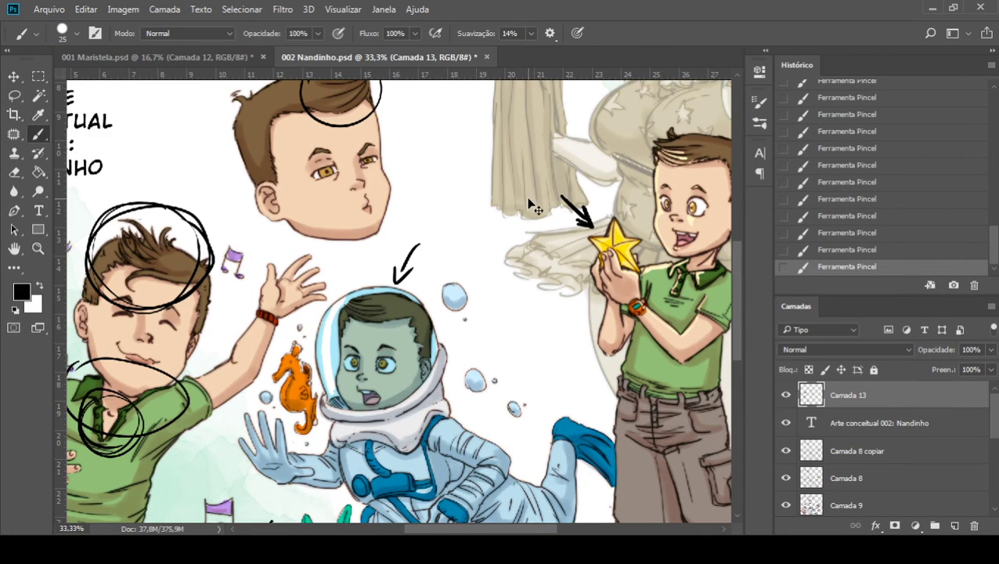
{"action": "left_click_drag", "start_coordinate": [597, 236], "coordinate": [483, 272]}
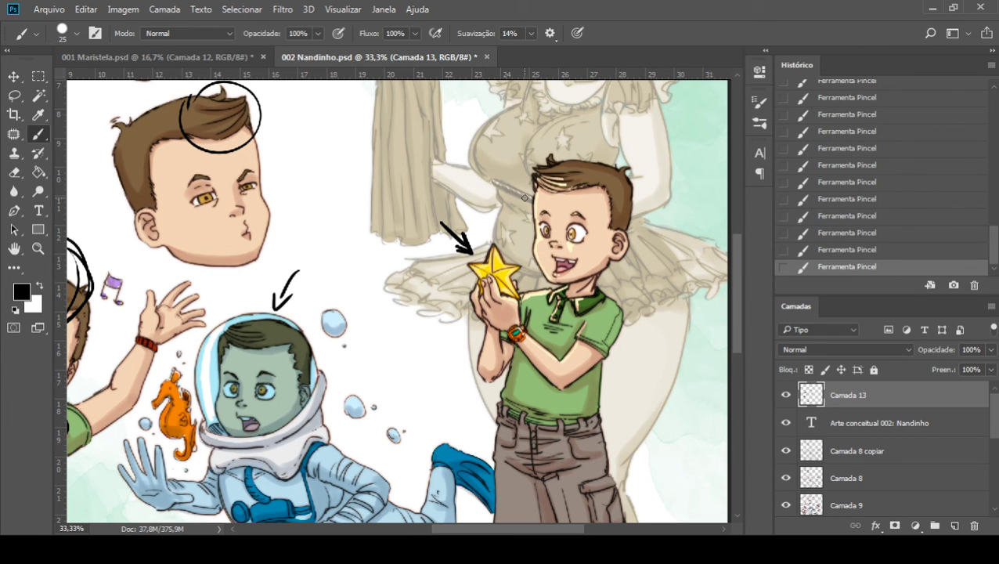
{"action": "mouse_move", "coordinate": [459, 275]}
{"action": "left_mouse_down"}
{"action": "mouse_move", "coordinate": [458, 299]}
{"action": "mouse_move", "coordinate": [532, 289]}
{"action": "mouse_move", "coordinate": [489, 235]}
{"action": "mouse_move", "coordinate": [501, 317]}
{"action": "left_mouse_up"}
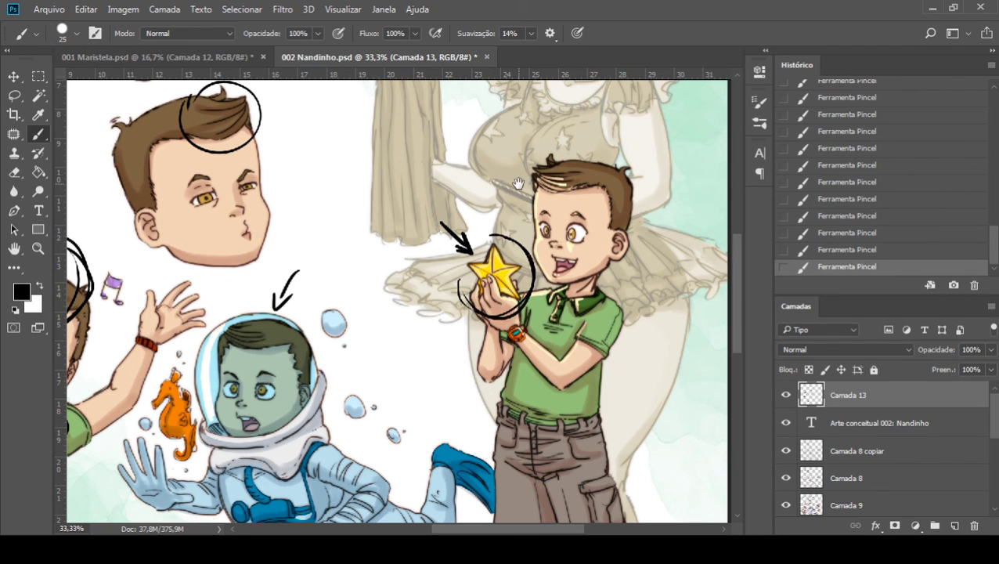
Step: Draw an arrow pointing at the face of the scowling head below the three head views
{"action": "left_click_drag", "start_coordinate": [522, 183], "coordinate": [510, 310]}
{"action": "left_click_drag", "start_coordinate": [440, 216], "coordinate": [484, 227]}
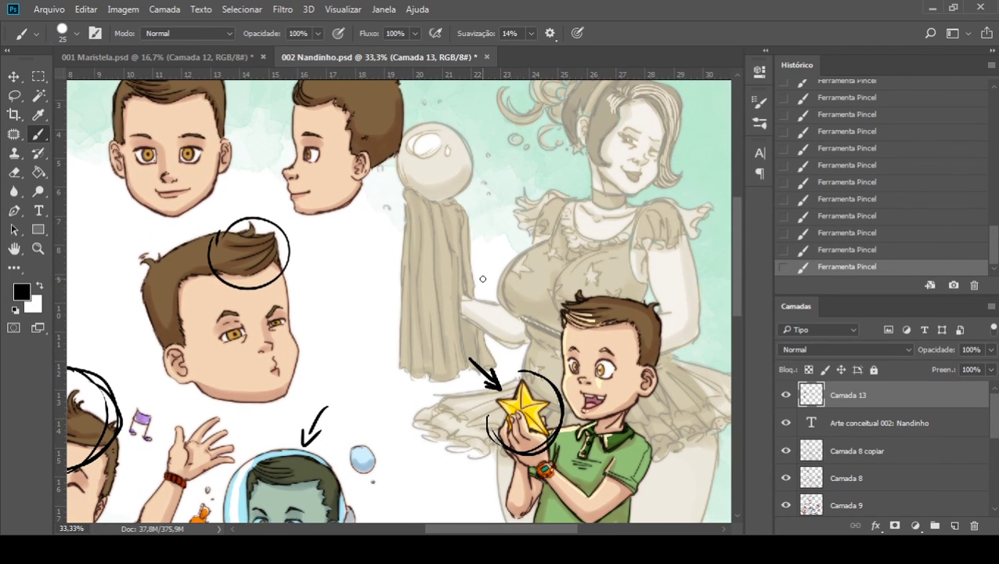
{"action": "mouse_move", "coordinate": [379, 179]}
{"action": "left_mouse_down"}
{"action": "mouse_move", "coordinate": [410, 244]}
{"action": "mouse_move", "coordinate": [493, 238]}
{"action": "left_mouse_up"}
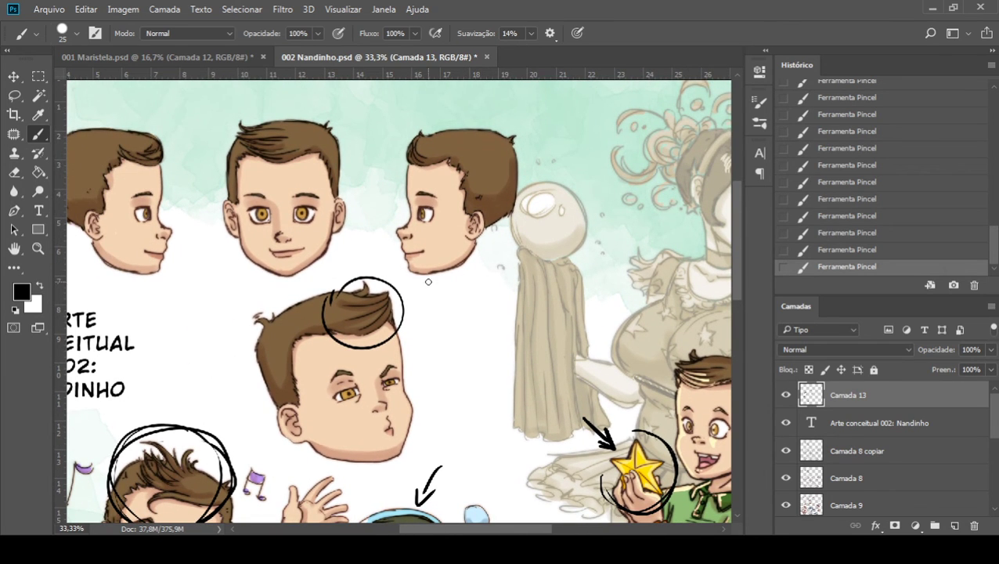
{"action": "left_click_drag", "start_coordinate": [313, 249], "coordinate": [395, 241]}
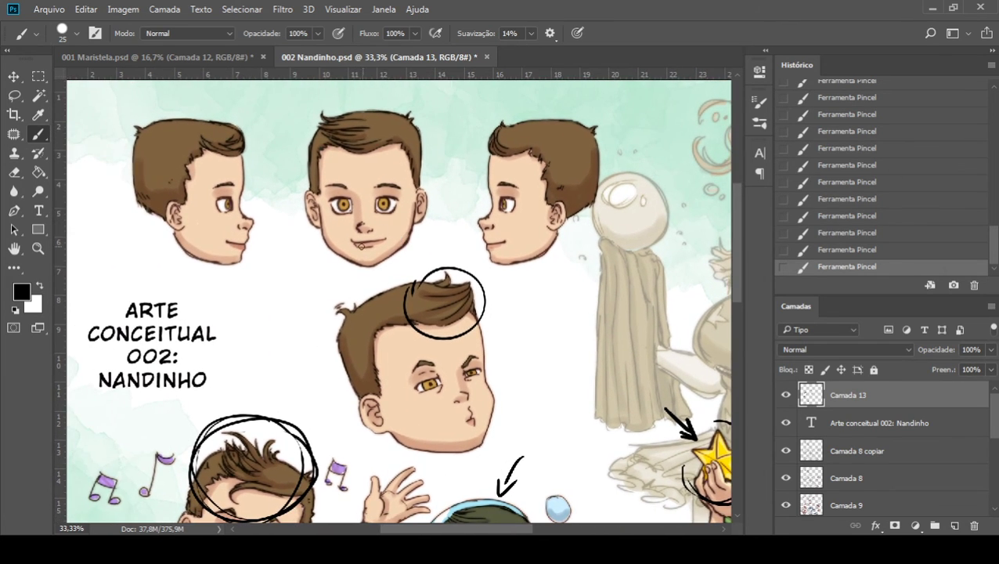
{"action": "mouse_move", "coordinate": [542, 320]}
{"action": "left_mouse_down"}
{"action": "mouse_move", "coordinate": [507, 368]}
{"action": "mouse_move", "coordinate": [524, 370]}
{"action": "left_mouse_up"}
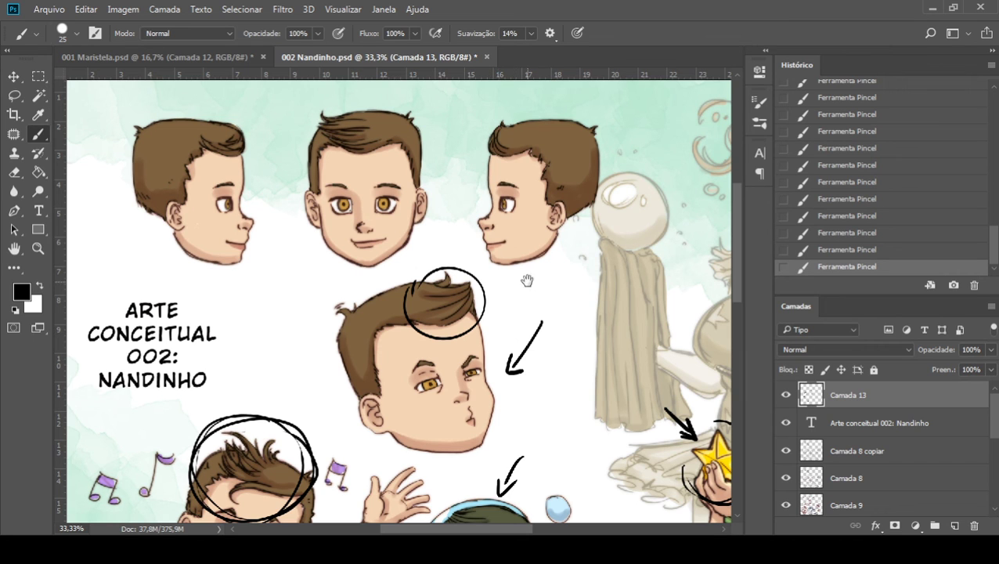
Step: Erase the circle and arrow at the scowling head and the arrow above the diver's helmet with the 175 px Eraser
{"action": "left_click_drag", "start_coordinate": [533, 279], "coordinate": [423, 284]}
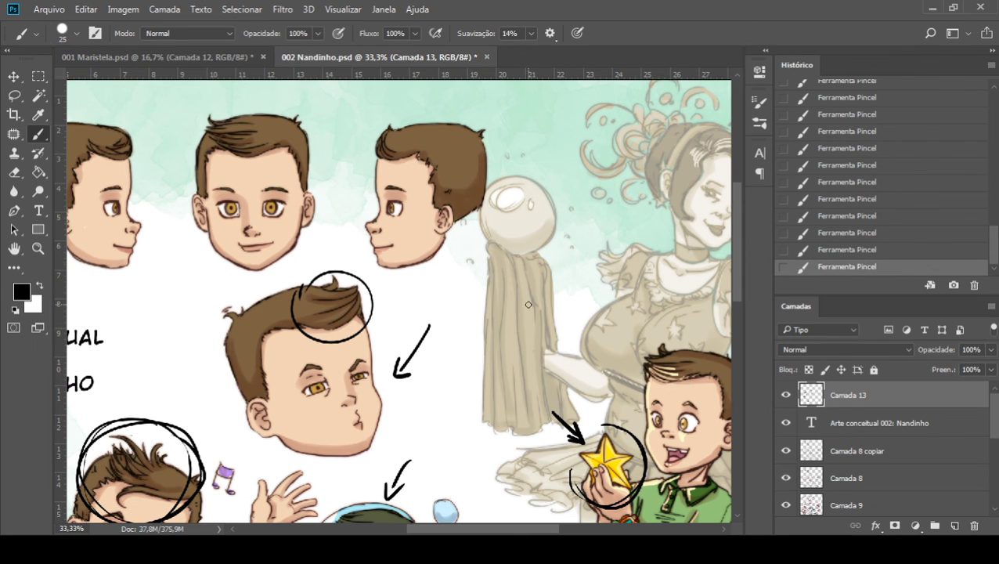
{"action": "left_click_drag", "start_coordinate": [580, 242], "coordinate": [513, 254]}
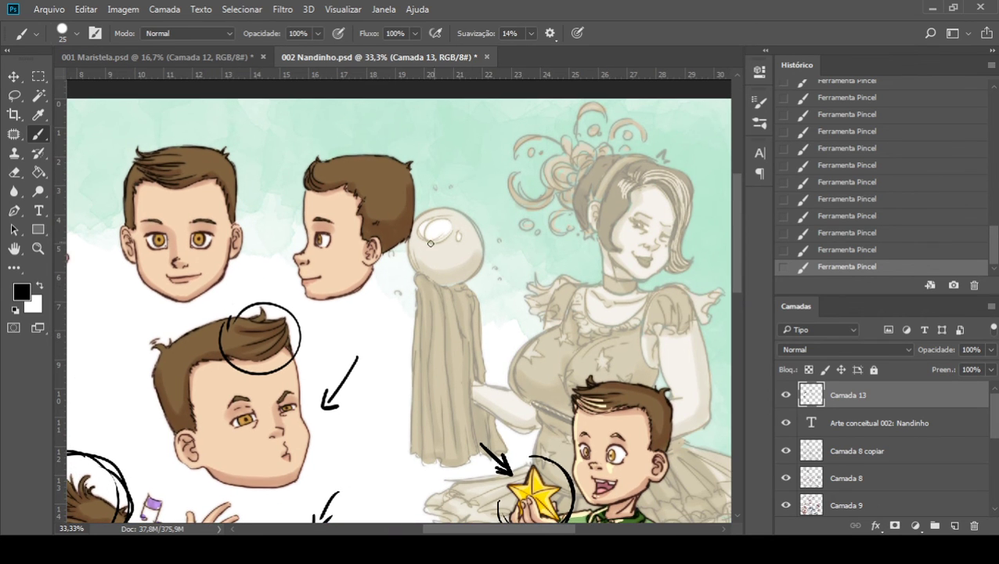
{"action": "left_click_drag", "start_coordinate": [417, 291], "coordinate": [475, 241]}
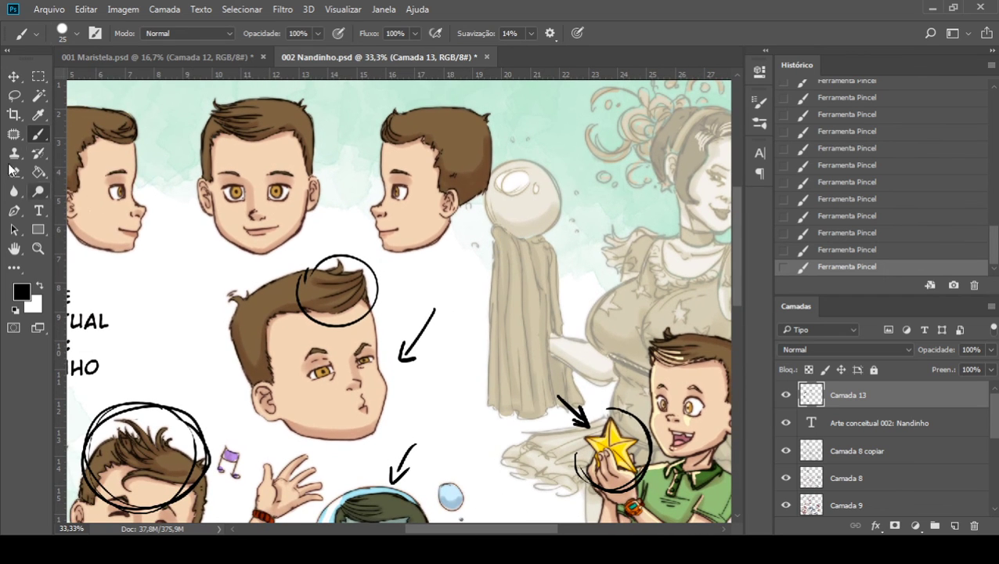
{"action": "left_click", "coordinate": [14, 172]}
{"action": "left_click_drag", "start_coordinate": [383, 229], "coordinate": [313, 312]}
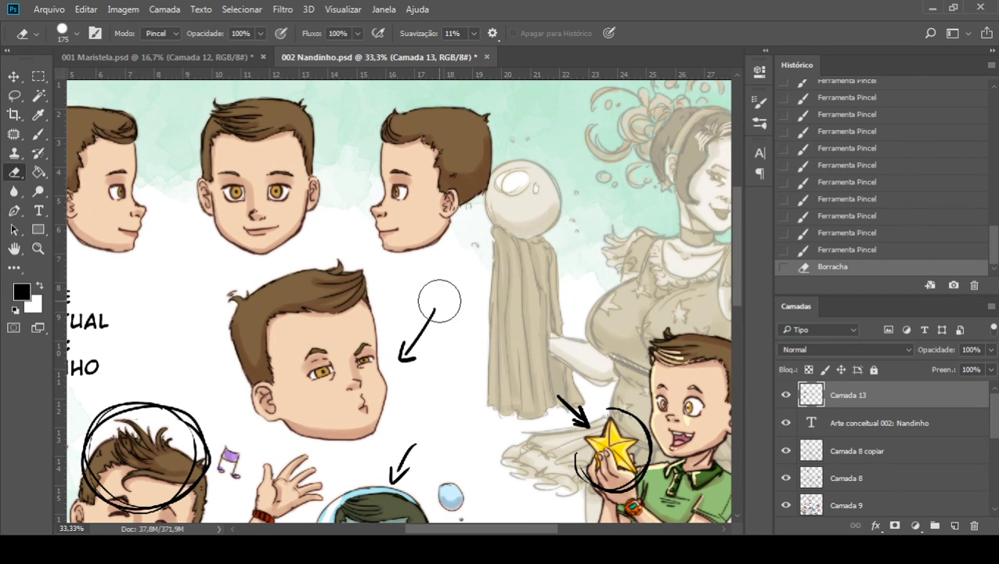
{"action": "left_click_drag", "start_coordinate": [435, 305], "coordinate": [403, 372]}
{"action": "left_click_drag", "start_coordinate": [403, 463], "coordinate": [393, 479]}
Step: Erase the loops over the drumming boy's hair and collar and the arrows pointing at both drums
{"action": "mouse_move", "coordinate": [207, 439]}
{"action": "left_mouse_down"}
{"action": "mouse_move", "coordinate": [317, 322]}
{"action": "mouse_move", "coordinate": [235, 344]}
{"action": "mouse_move", "coordinate": [309, 231]}
{"action": "left_mouse_up"}
{"action": "mouse_move", "coordinate": [235, 368]}
{"action": "left_mouse_down"}
{"action": "mouse_move", "coordinate": [329, 392]}
{"action": "mouse_move", "coordinate": [274, 344]}
{"action": "left_mouse_up"}
{"action": "left_click_drag", "start_coordinate": [151, 392], "coordinate": [272, 309]}
{"action": "left_click_drag", "start_coordinate": [213, 317], "coordinate": [235, 359]}
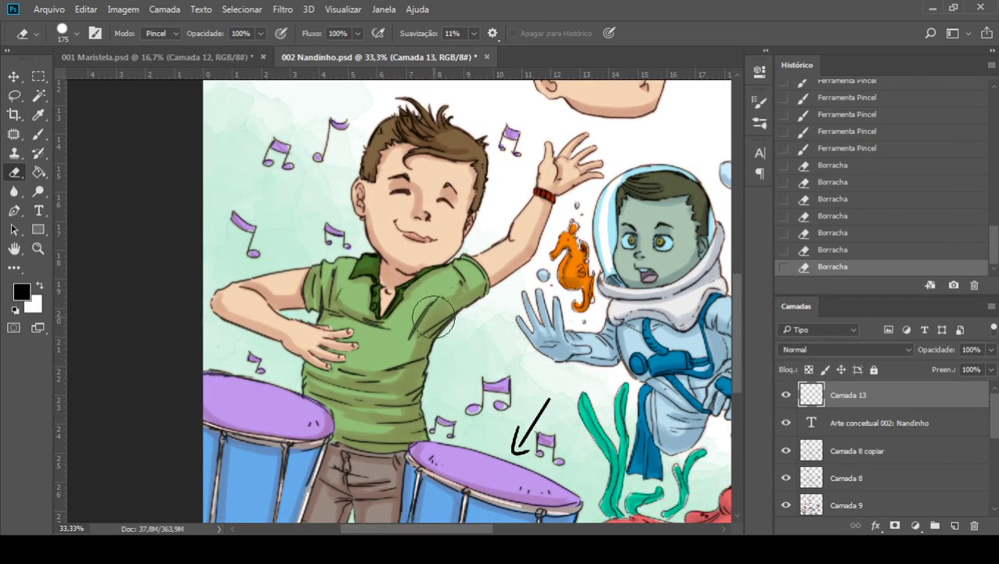
{"action": "left_click_drag", "start_coordinate": [552, 396], "coordinate": [513, 458]}
Step: Erase the arrow and circle around the standing boy's star, and return to the head views beside the sheet title
{"action": "left_click_drag", "start_coordinate": [617, 299], "coordinate": [354, 235]}
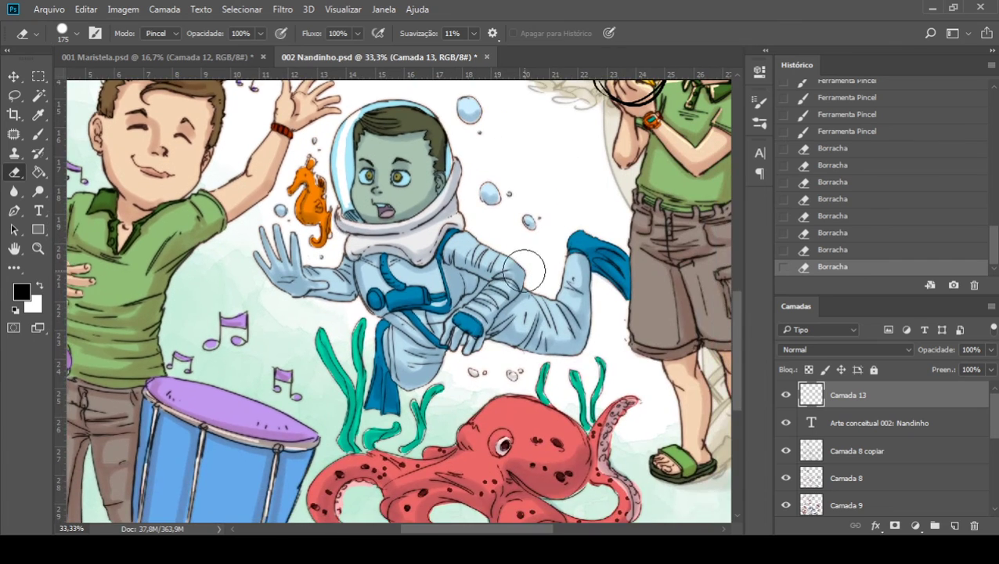
{"action": "left_click_drag", "start_coordinate": [489, 224], "coordinate": [400, 384]}
{"action": "left_click_drag", "start_coordinate": [358, 262], "coordinate": [376, 309]}
{"action": "mouse_move", "coordinate": [555, 233]}
{"action": "left_mouse_down"}
{"action": "mouse_move", "coordinate": [601, 267]}
{"action": "mouse_move", "coordinate": [529, 245]}
{"action": "left_mouse_up"}
{"action": "scroll", "coordinate": [463, 286], "scroll_direction": "up", "scroll_amount": 3}
{"action": "scroll", "coordinate": [464, 285], "scroll_direction": "left", "scroll_amount": 3}
{"action": "scroll", "coordinate": [423, 250], "scroll_direction": "up", "scroll_amount": 5}
{"action": "scroll", "coordinate": [423, 251], "scroll_direction": "left", "scroll_amount": 5}
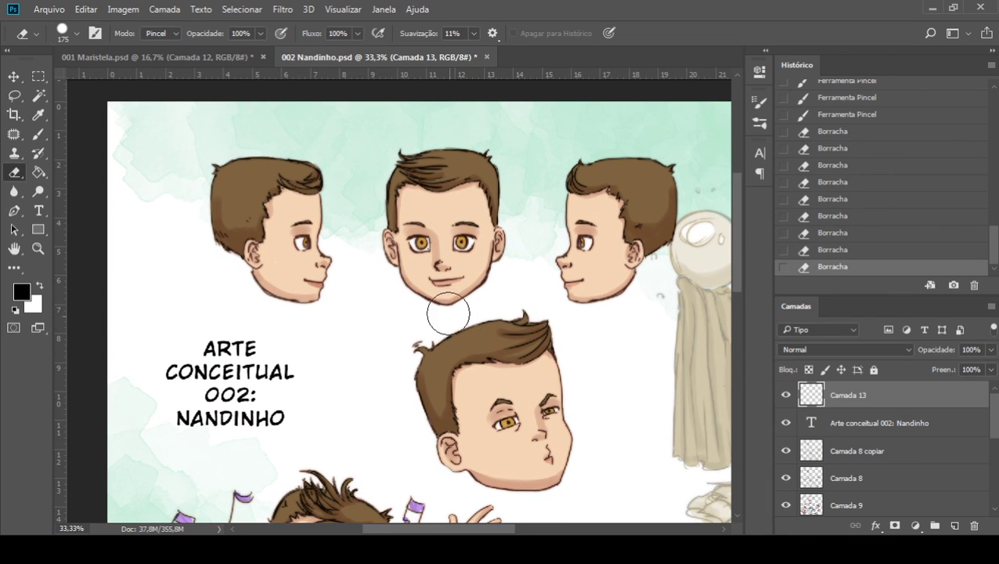
Step: Mark the faded woman's hair ornament with a 25 px Brush arrow and erase it with the 175 px Eraser
{"action": "left_click", "coordinate": [39, 134]}
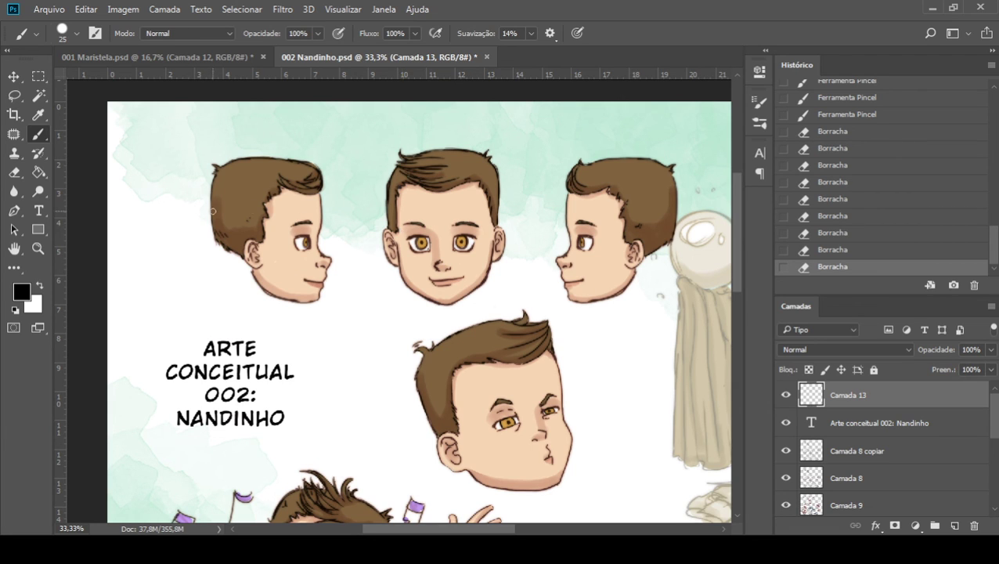
{"action": "left_click_drag", "start_coordinate": [575, 210], "coordinate": [369, 209]}
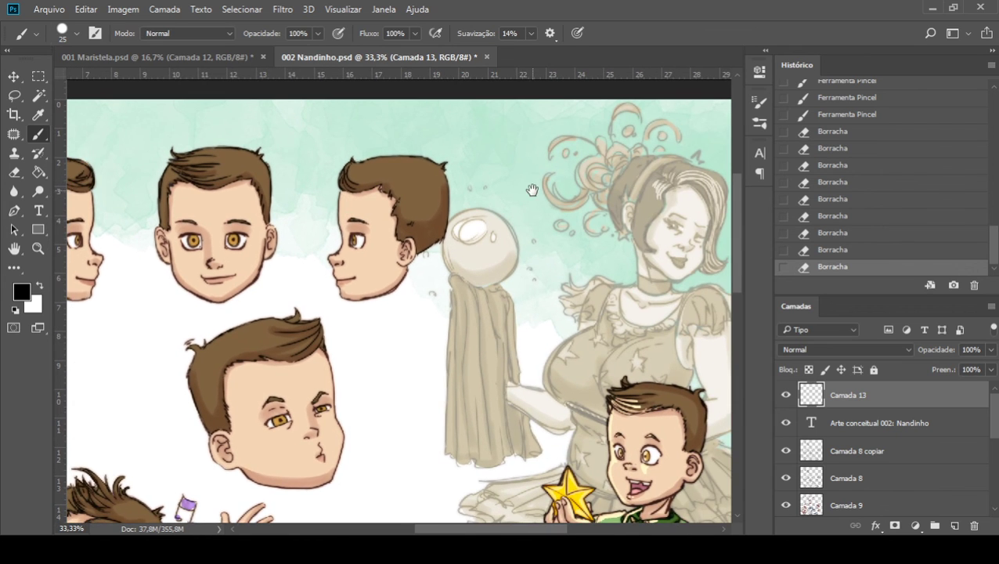
{"action": "mouse_move", "coordinate": [532, 188]}
{"action": "left_mouse_down"}
{"action": "mouse_move", "coordinate": [478, 182]}
{"action": "mouse_move", "coordinate": [515, 201]}
{"action": "left_mouse_up"}
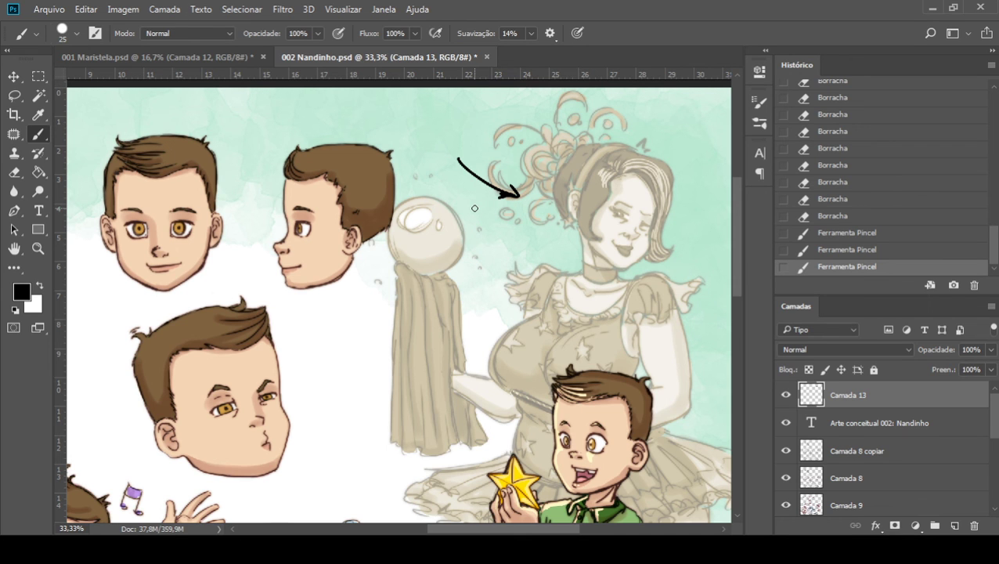
{"action": "left_click", "coordinate": [14, 171]}
{"action": "left_click_drag", "start_coordinate": [459, 160], "coordinate": [518, 202]}
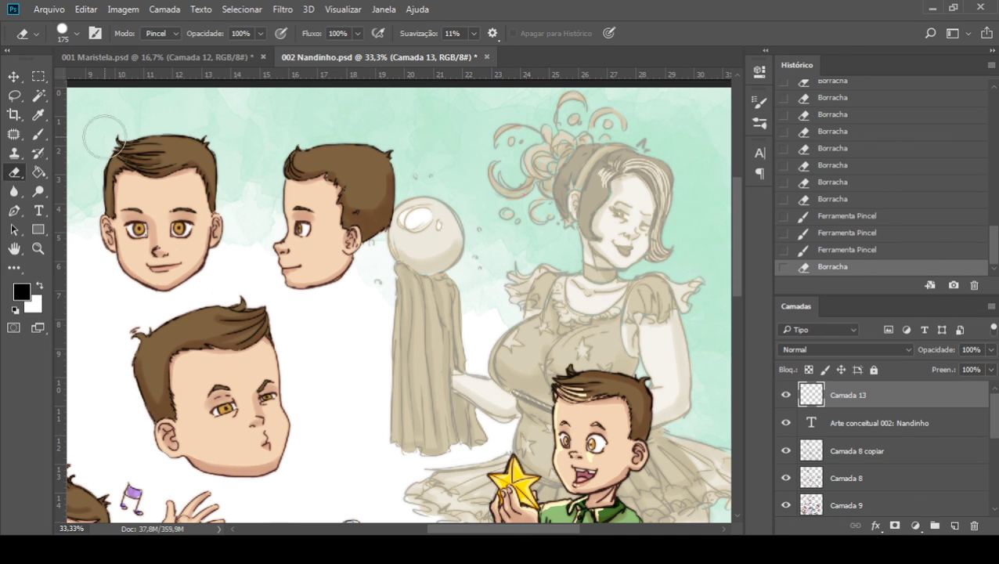
{"action": "left_click", "coordinate": [39, 131]}
Step: Examine Nandinho's head views, the drumming, diving and standing figures, and the complete concept art sheet
{"action": "left_click_drag", "start_coordinate": [290, 211], "coordinate": [528, 164]}
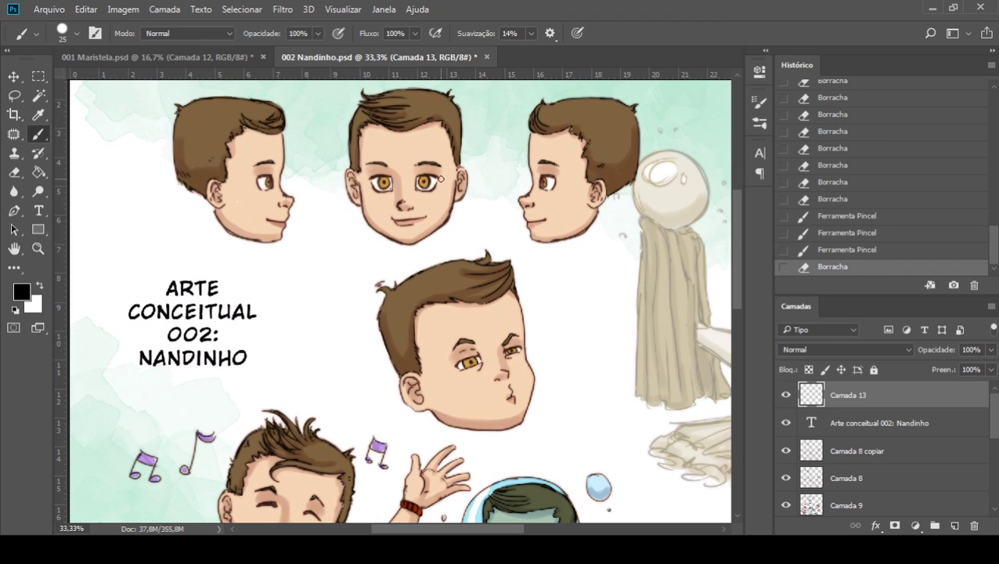
{"action": "key", "text": "ctrl+minus"}
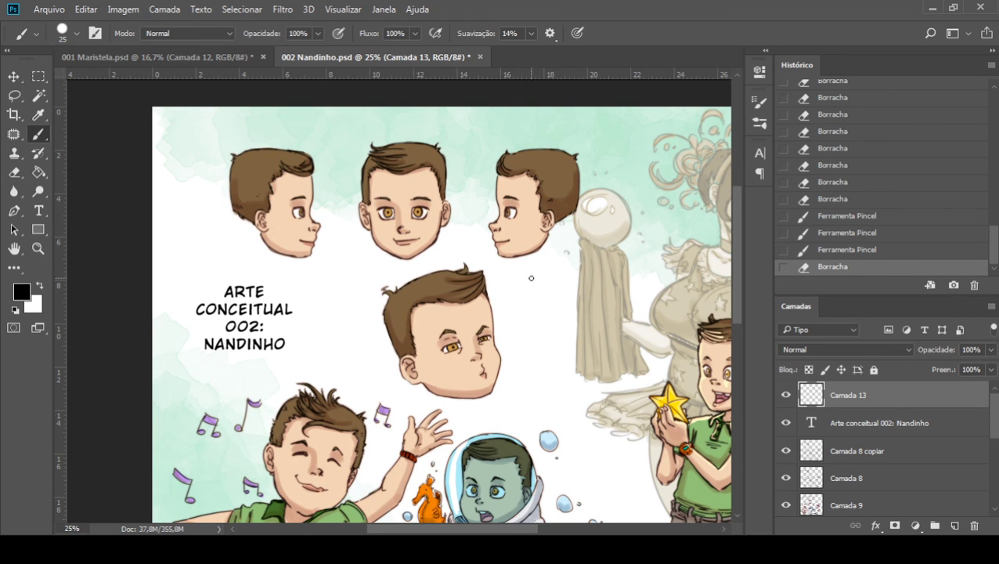
{"action": "left_click_drag", "start_coordinate": [471, 313], "coordinate": [472, 360]}
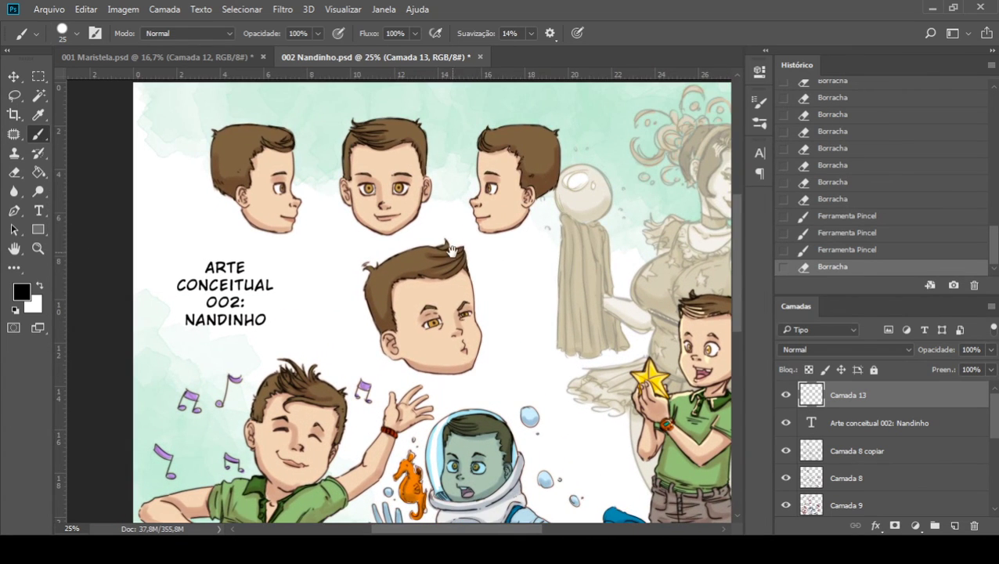
{"action": "left_click_drag", "start_coordinate": [450, 246], "coordinate": [458, 292]}
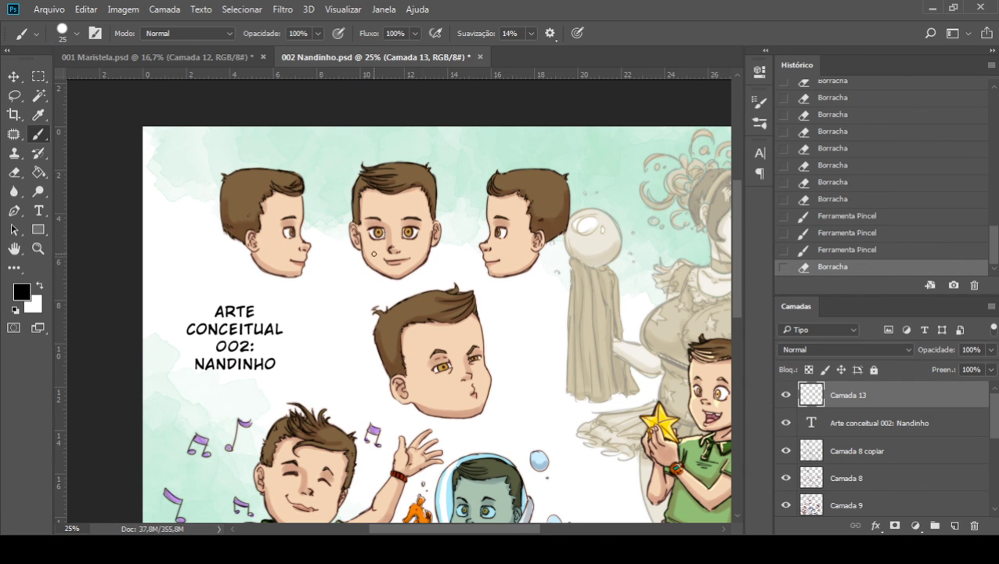
{"action": "mouse_move", "coordinate": [564, 335]}
{"action": "left_mouse_down"}
{"action": "mouse_move", "coordinate": [462, 213]}
{"action": "mouse_move", "coordinate": [447, 131]}
{"action": "left_mouse_up"}
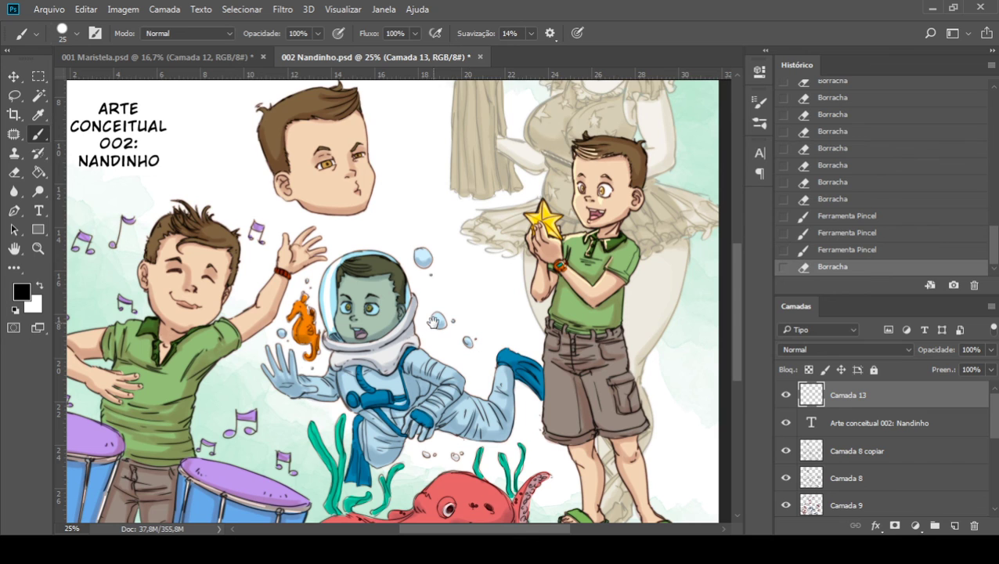
{"action": "scroll", "coordinate": [431, 317], "scroll_direction": "down", "scroll_amount": 5}
{"action": "scroll", "coordinate": [425, 301], "scroll_direction": "down", "scroll_amount": 2}
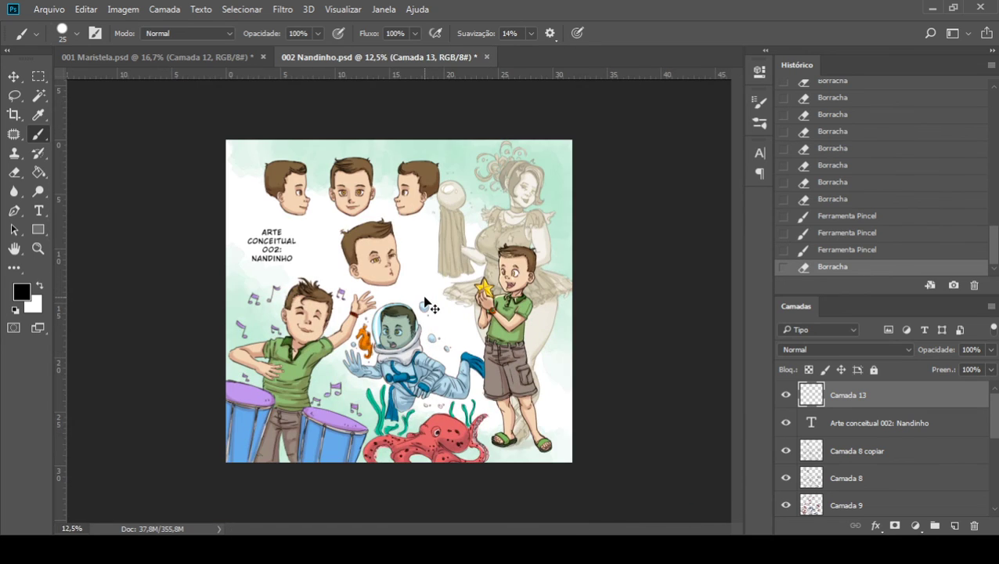
{"action": "scroll", "coordinate": [424, 296], "scroll_direction": "up", "scroll_amount": 1}
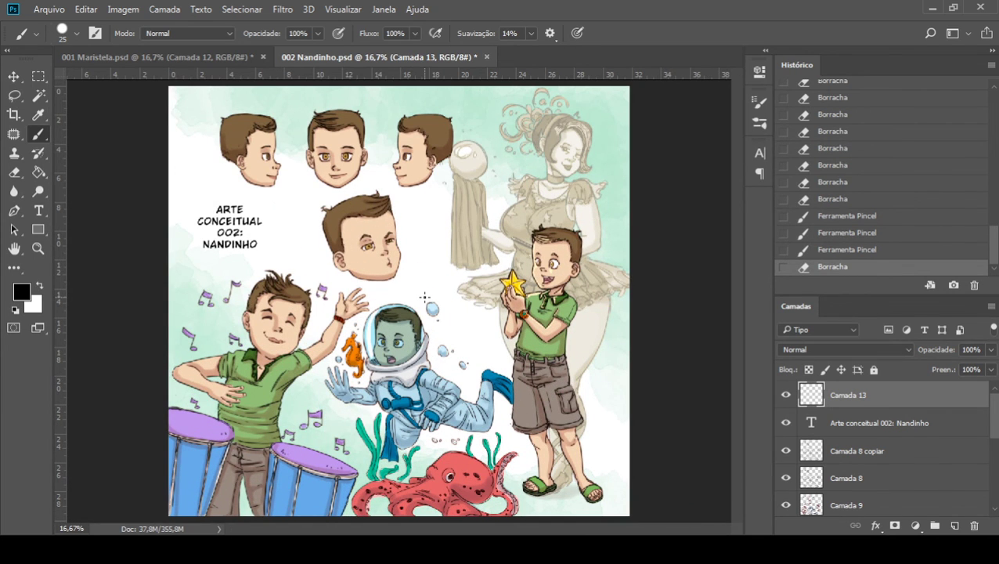
Step: Compare the complete Maristela and Nandinho sheets by alternating between the two documents, ending on 001 Maristela.psd
{"action": "left_click", "coordinate": [217, 57]}
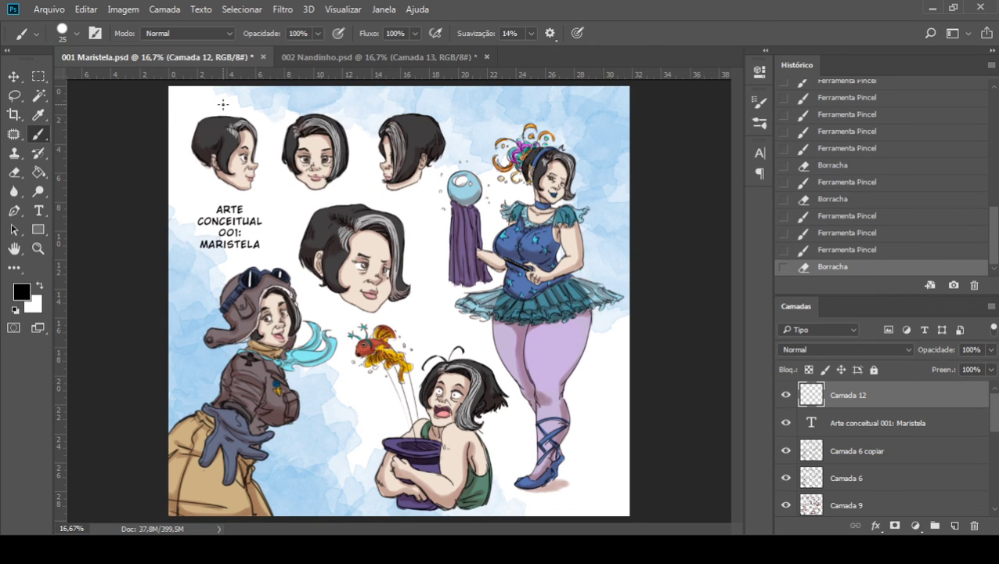
{"action": "left_click", "coordinate": [352, 56]}
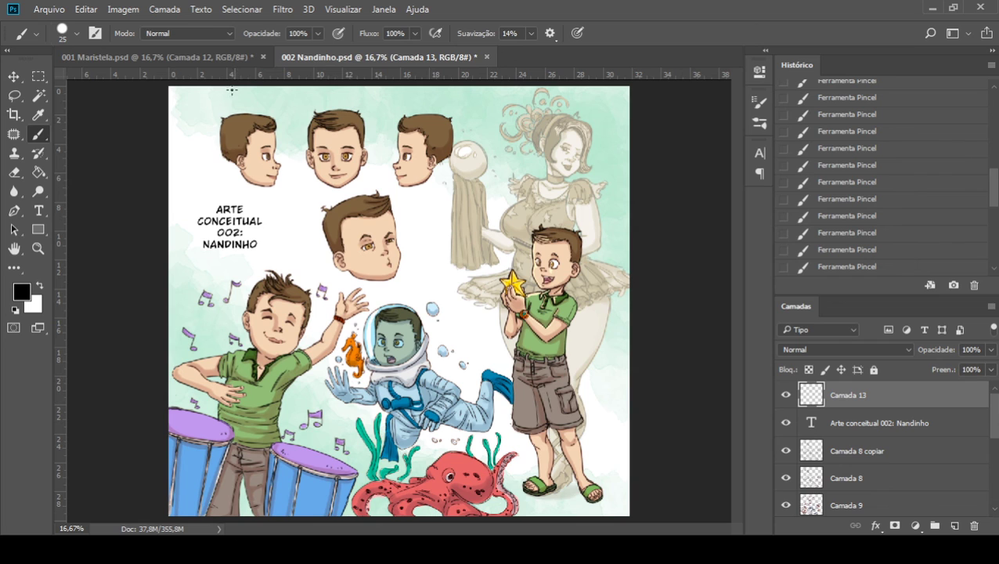
{"action": "left_click", "coordinate": [206, 55]}
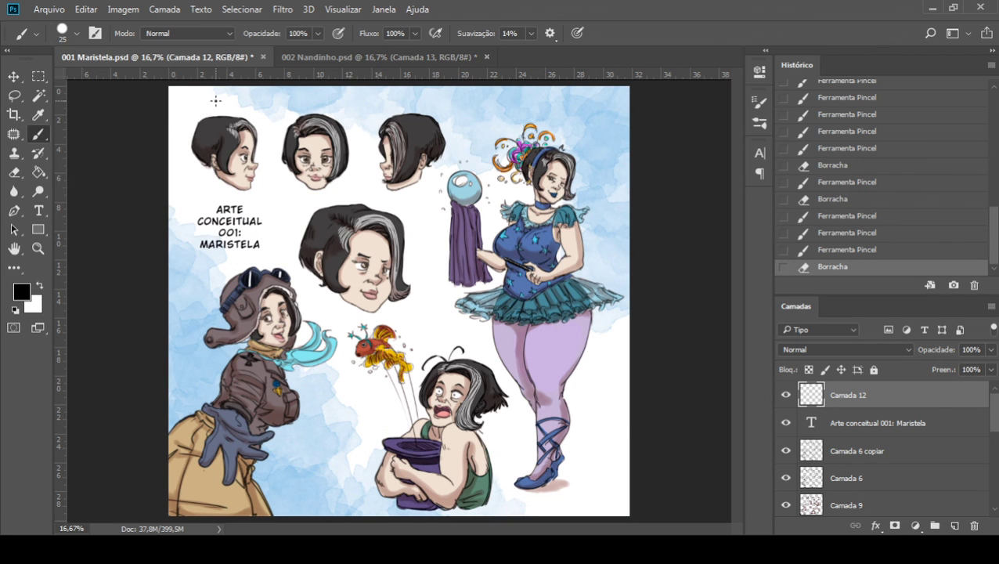